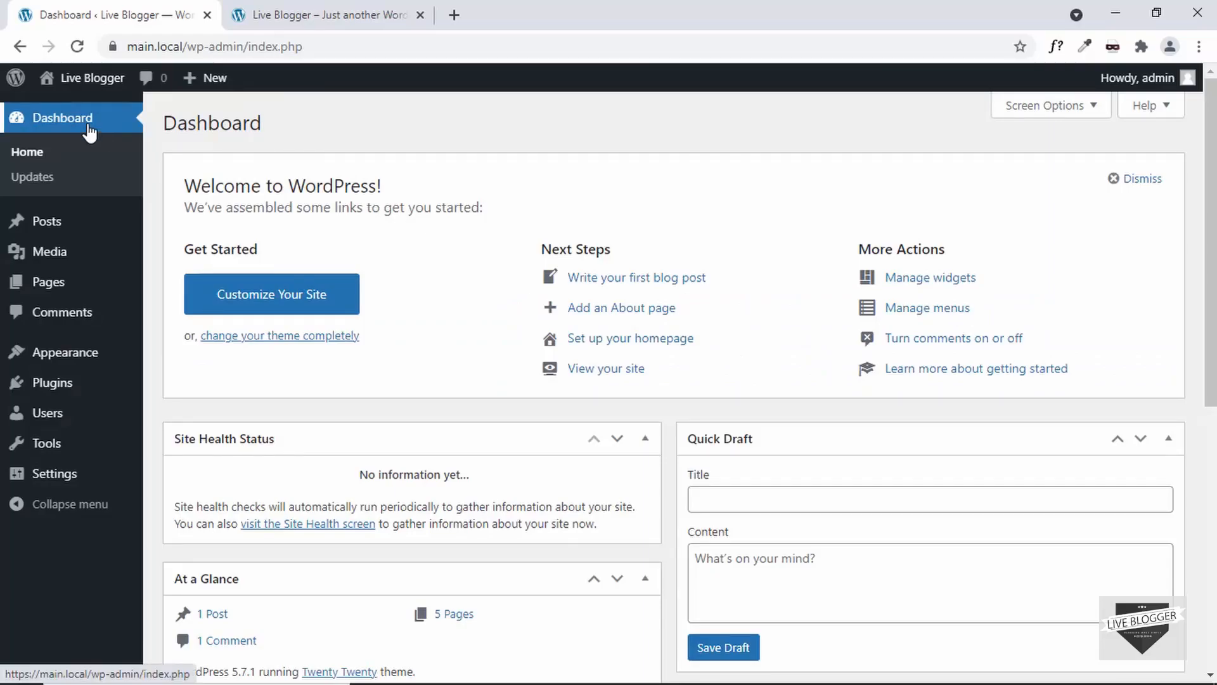
Step: Search the plugin directory for preloader plus, then install and activate the Preloader Plus plugin
mouse_move(50, 385)
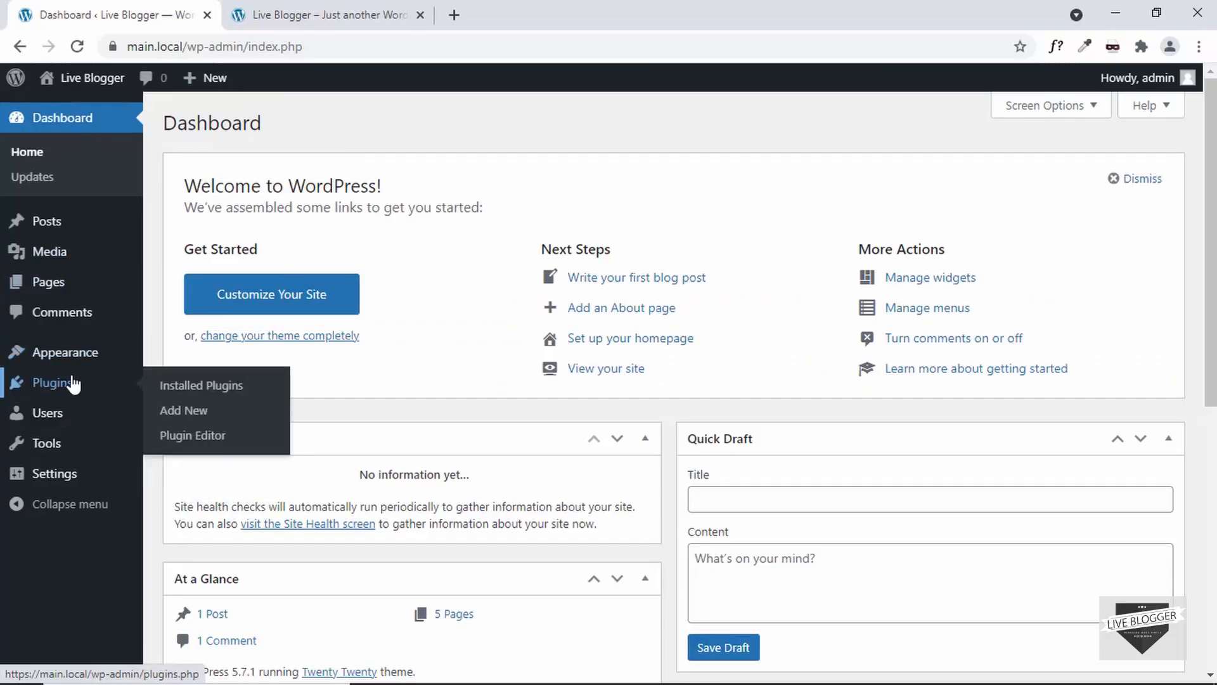
click(197, 419)
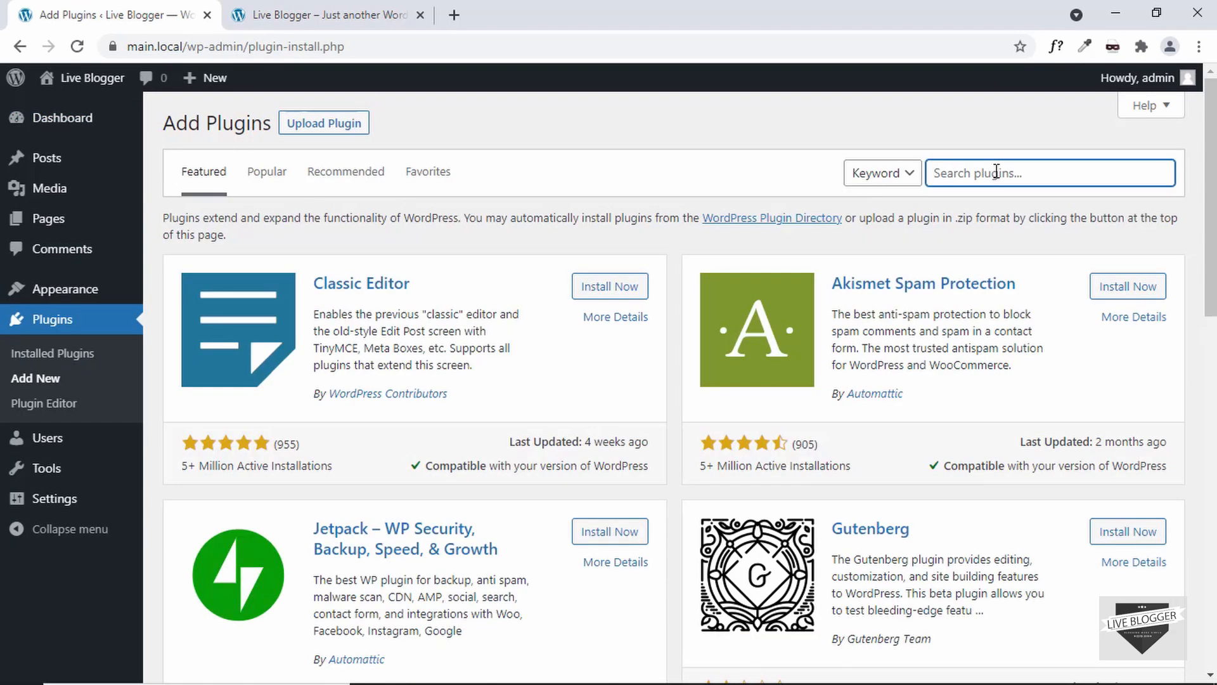
text(preloader plus)
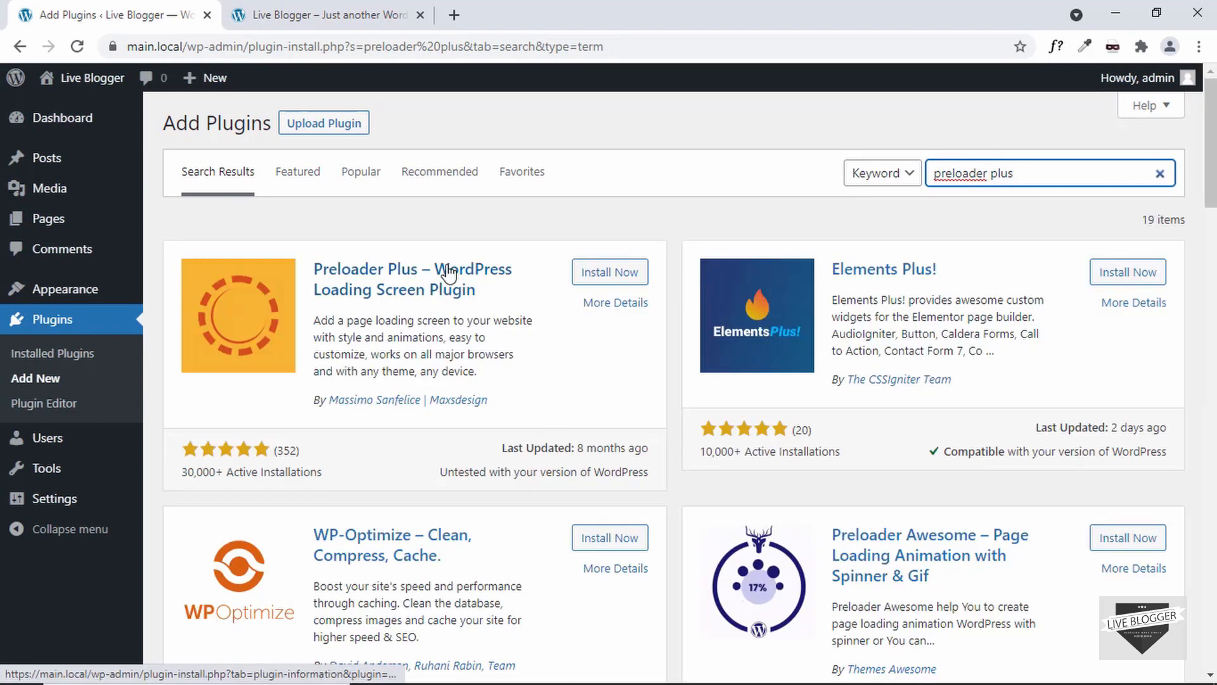
click(599, 273)
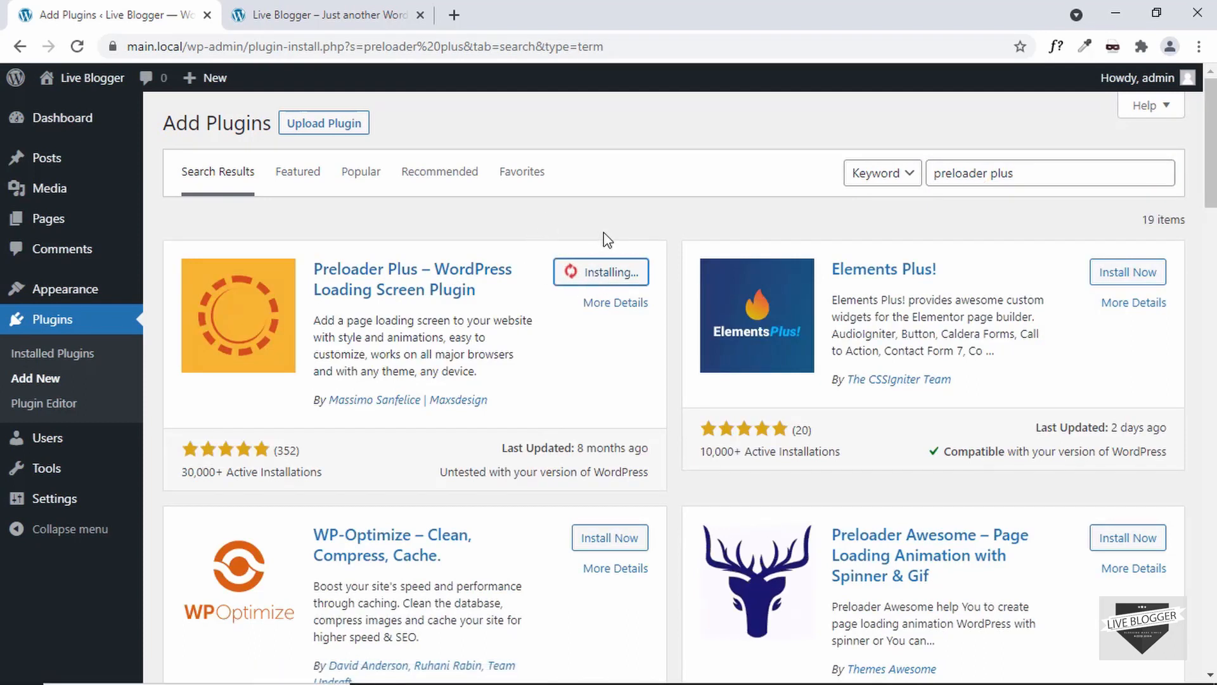
click(617, 274)
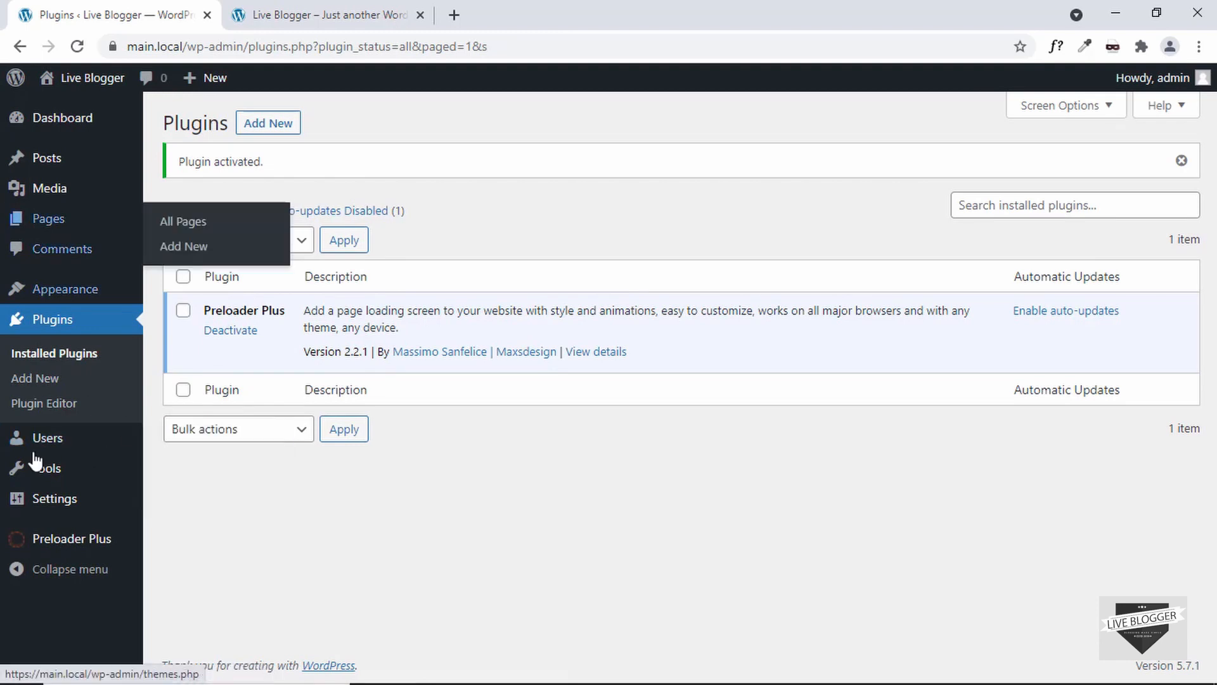
Step: Open the Preloader Plus settings section in the site Customizer
click(71, 545)
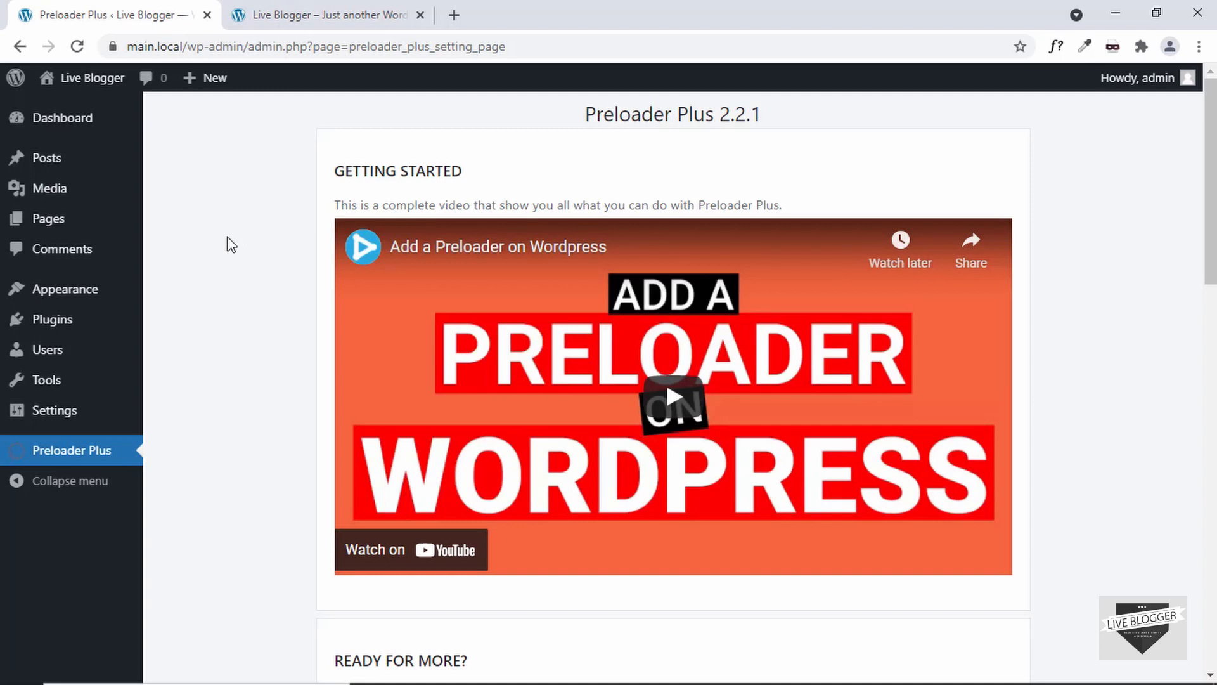
mouse_move(82, 289)
click(188, 319)
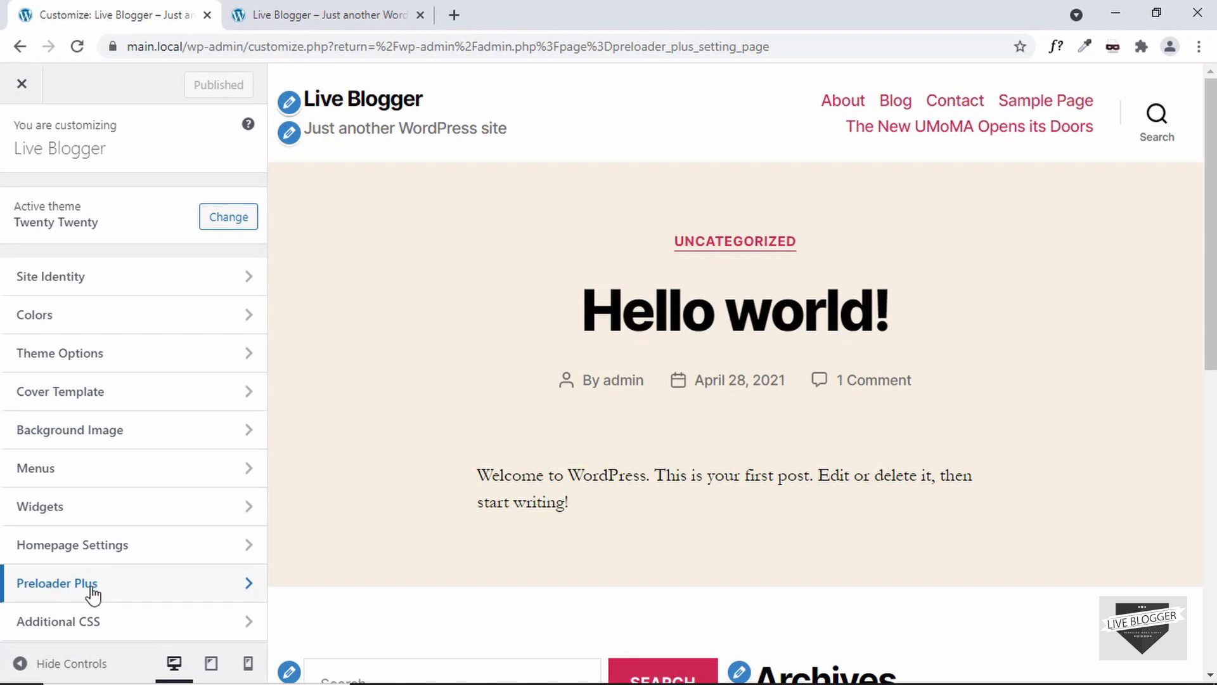
click(147, 587)
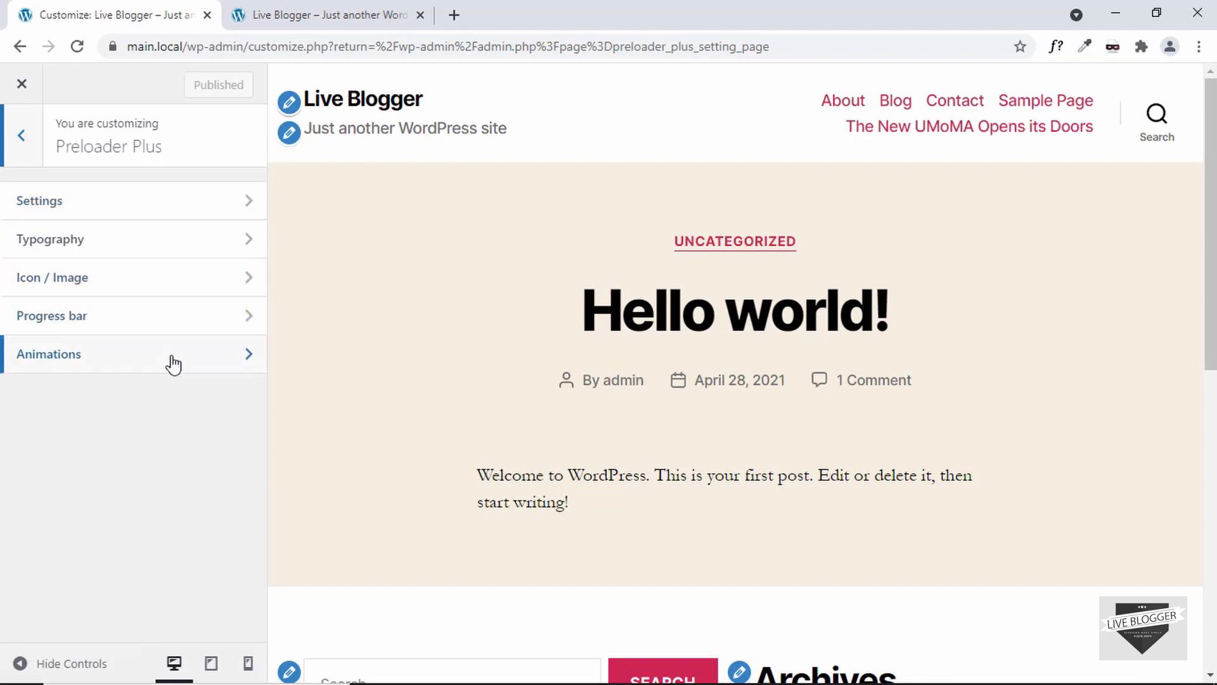
click(182, 211)
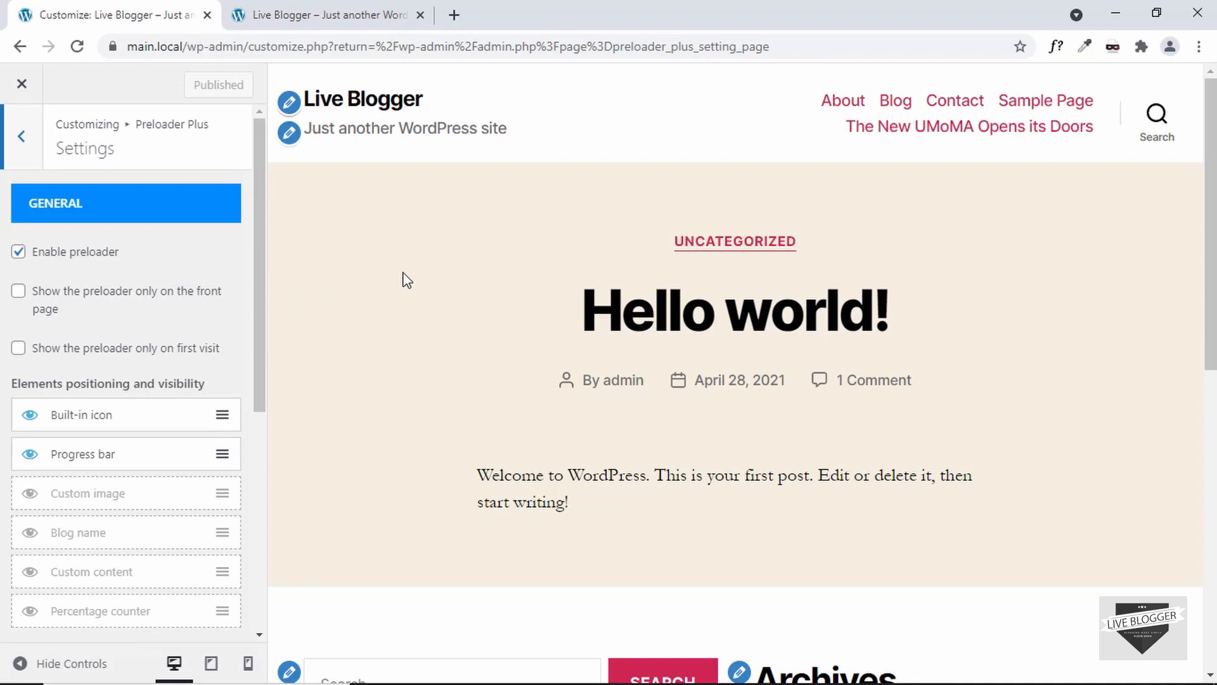
scroll(177, 303, down, 1)
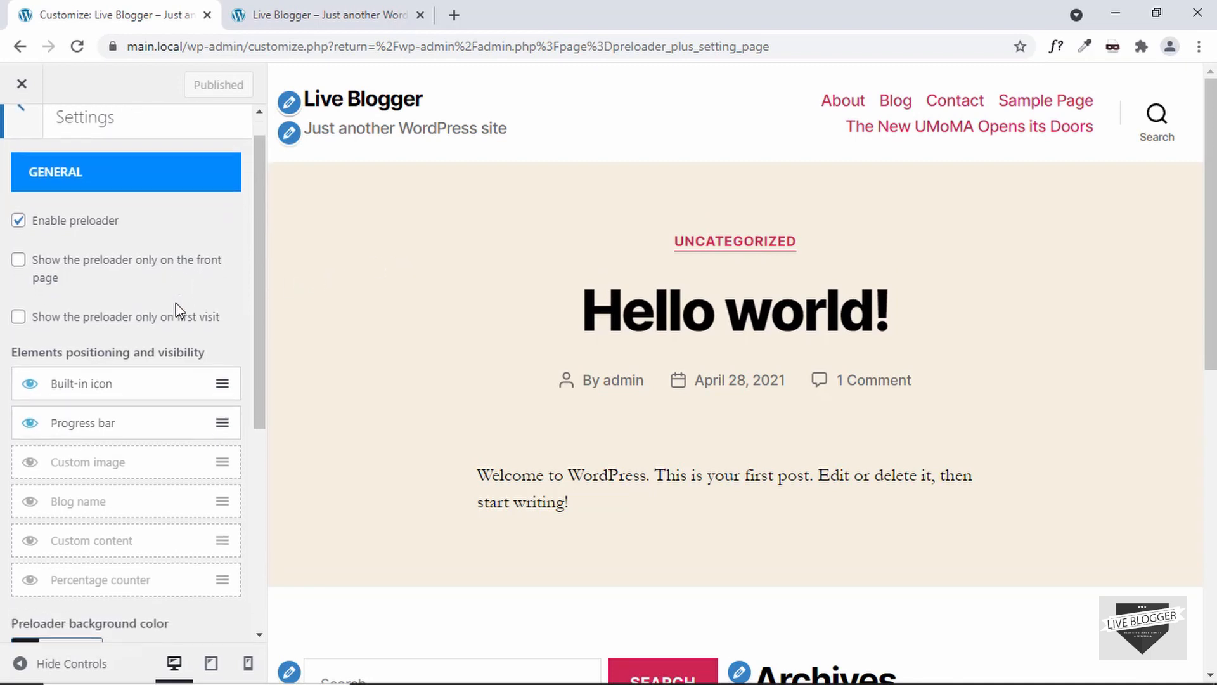
scroll(176, 303, up, 1)
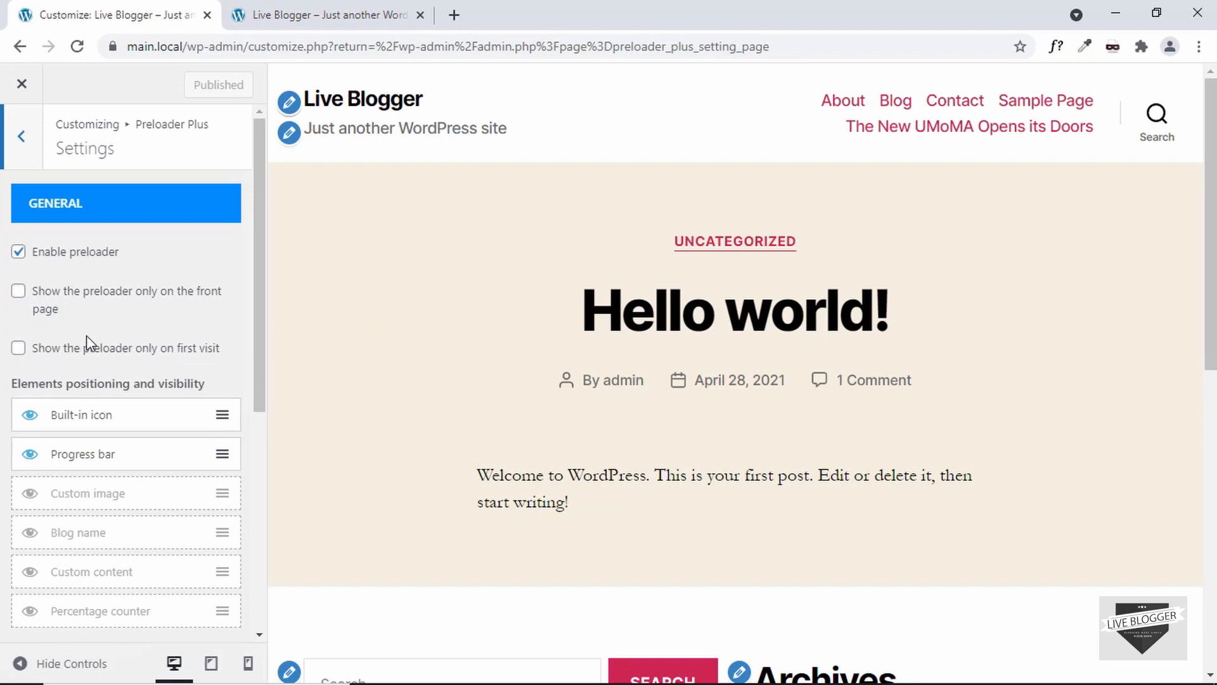
scroll(147, 246, down, 2)
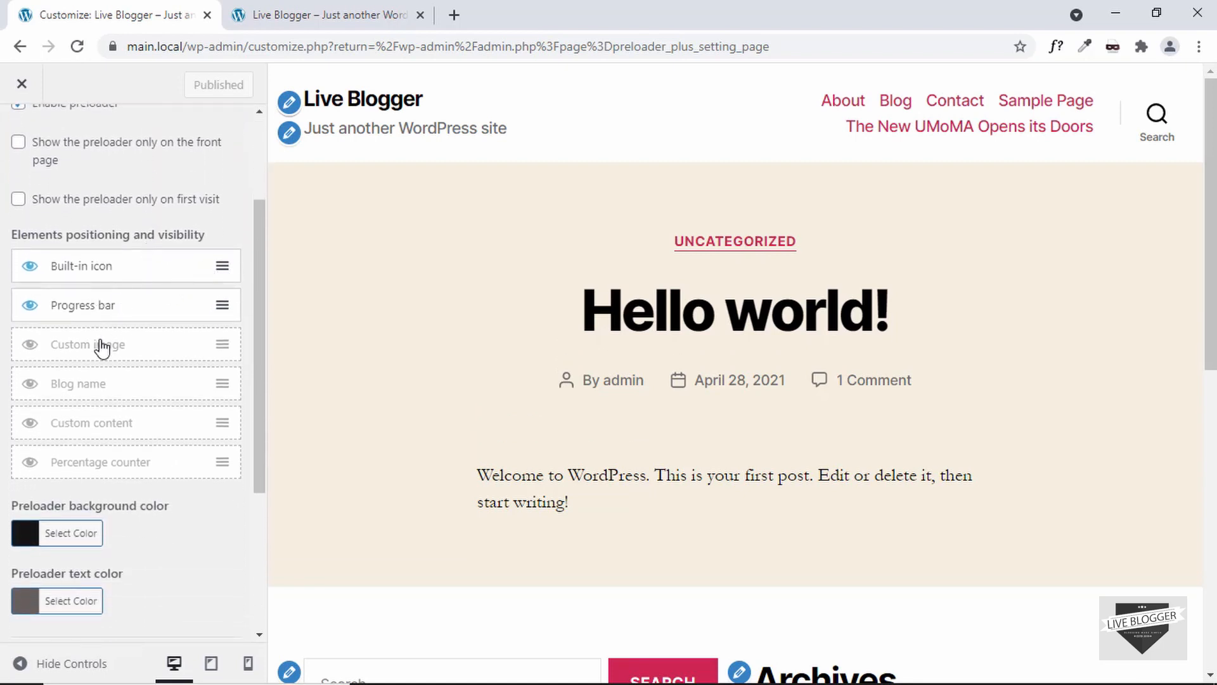
Step: Hide and re-show the Built-in icon and Progress bar elements of the preloader
click(29, 268)
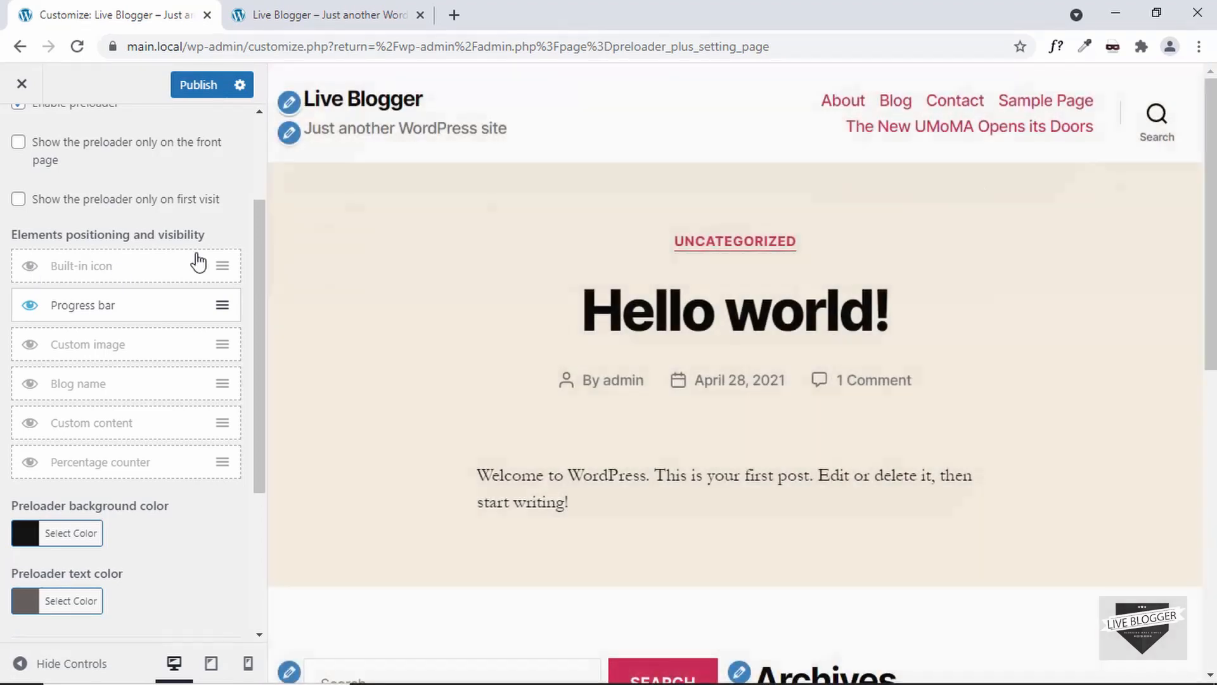
click(30, 267)
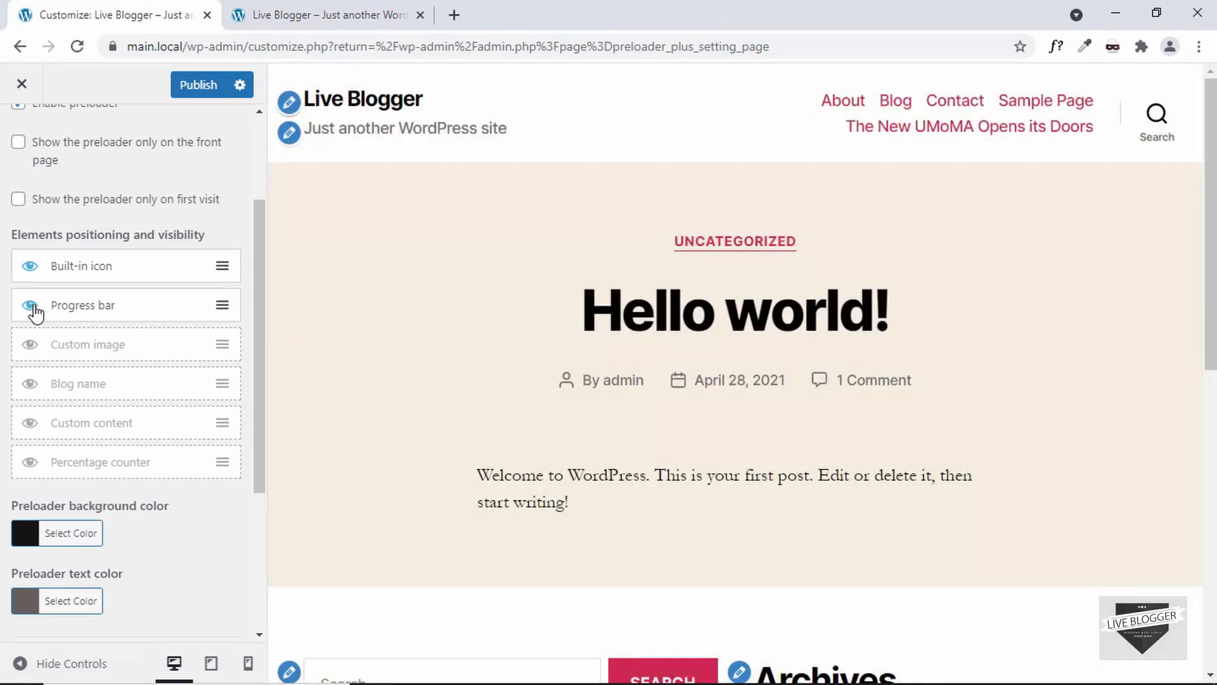
click(31, 307)
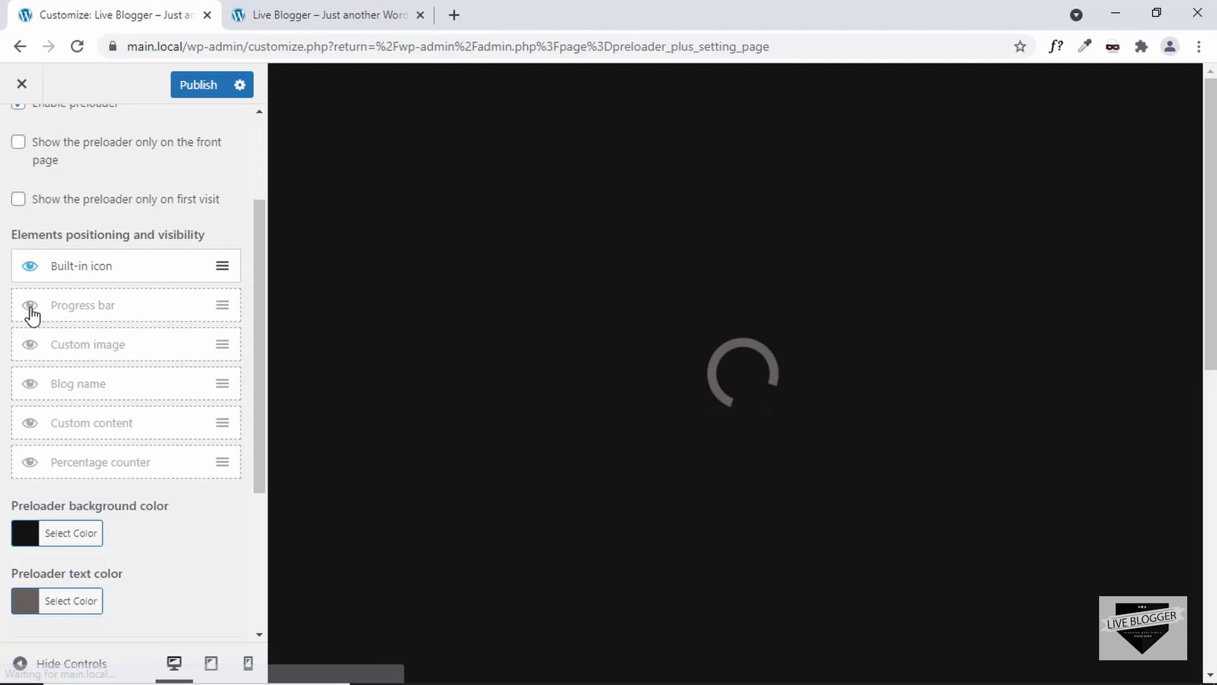
click(30, 307)
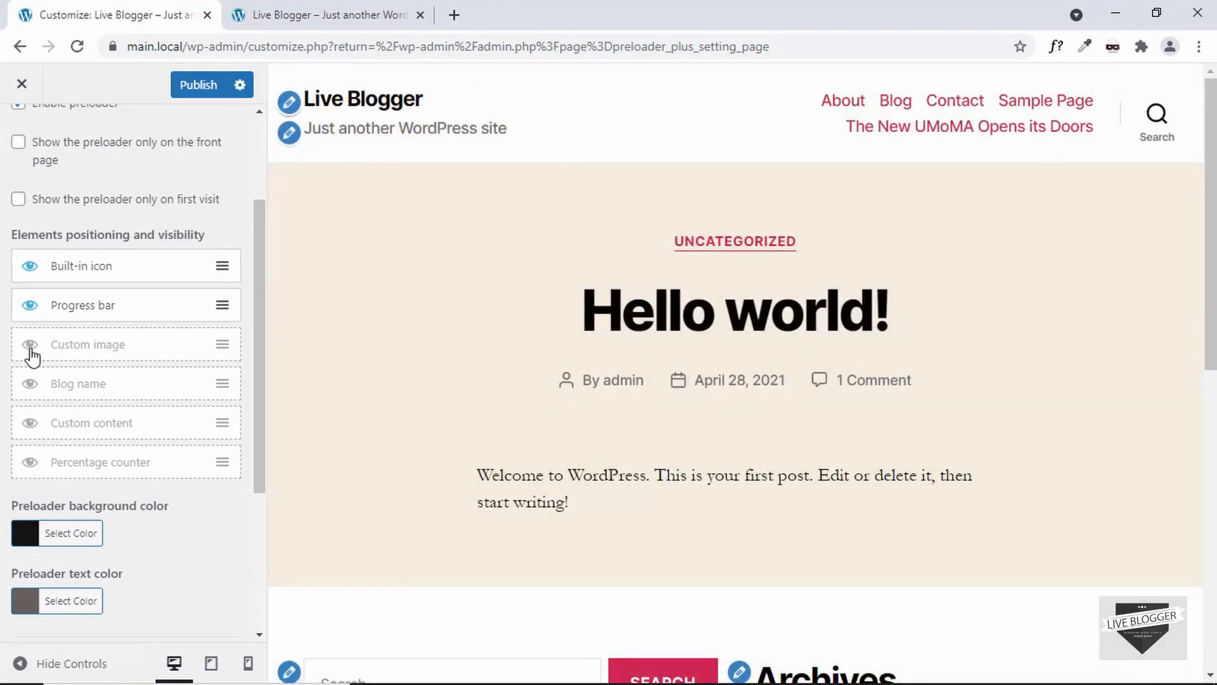
Step: Make the Blog name and Custom content elements visible in the preloader
scroll(31, 357, down, 1)
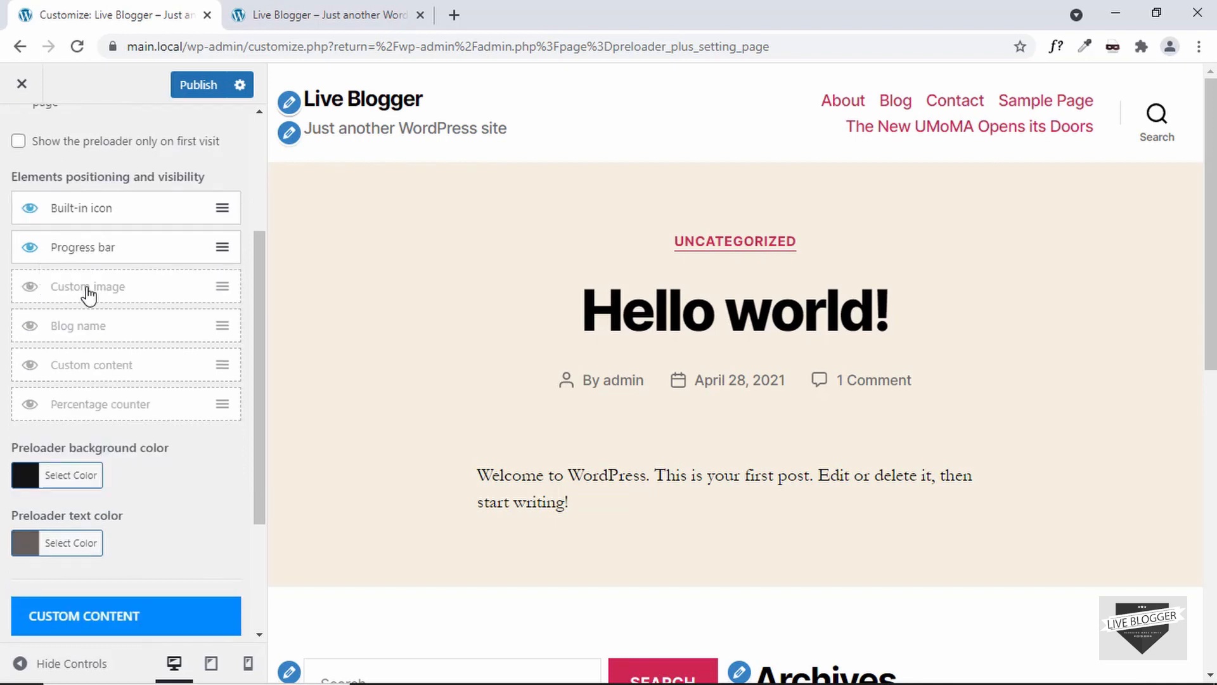
click(31, 326)
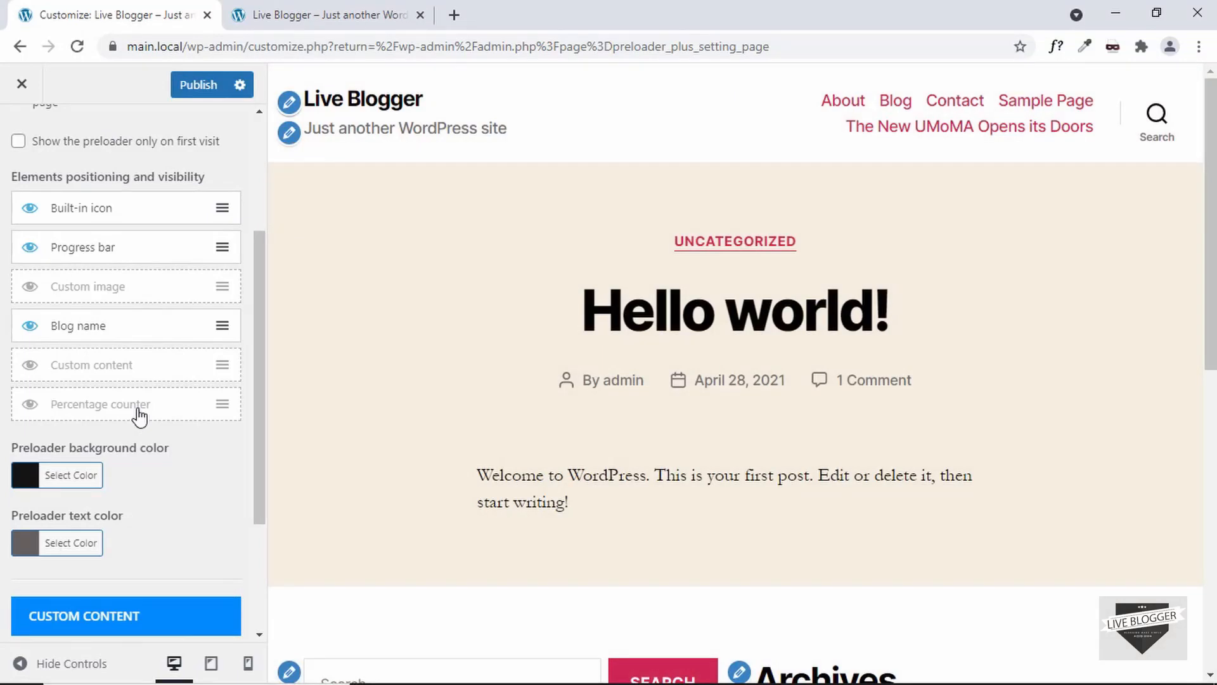
click(30, 366)
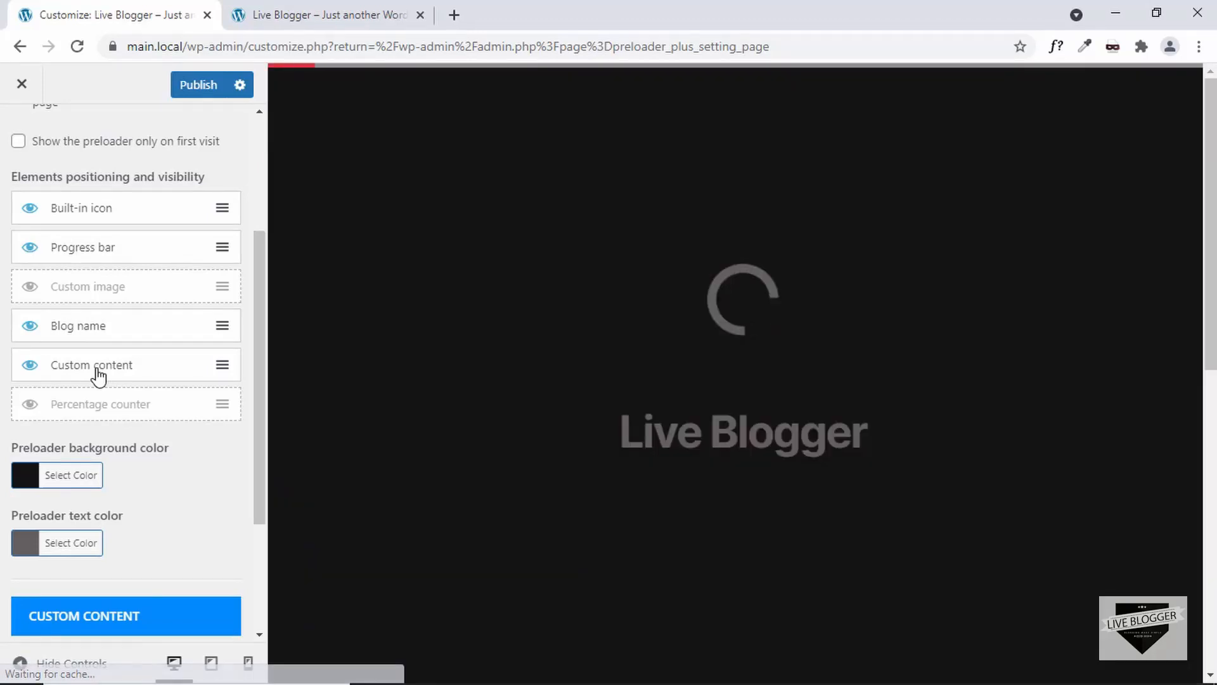
Step: Enter Loading... as the preloader's custom content text
scroll(118, 550, down, 4)
click(120, 556)
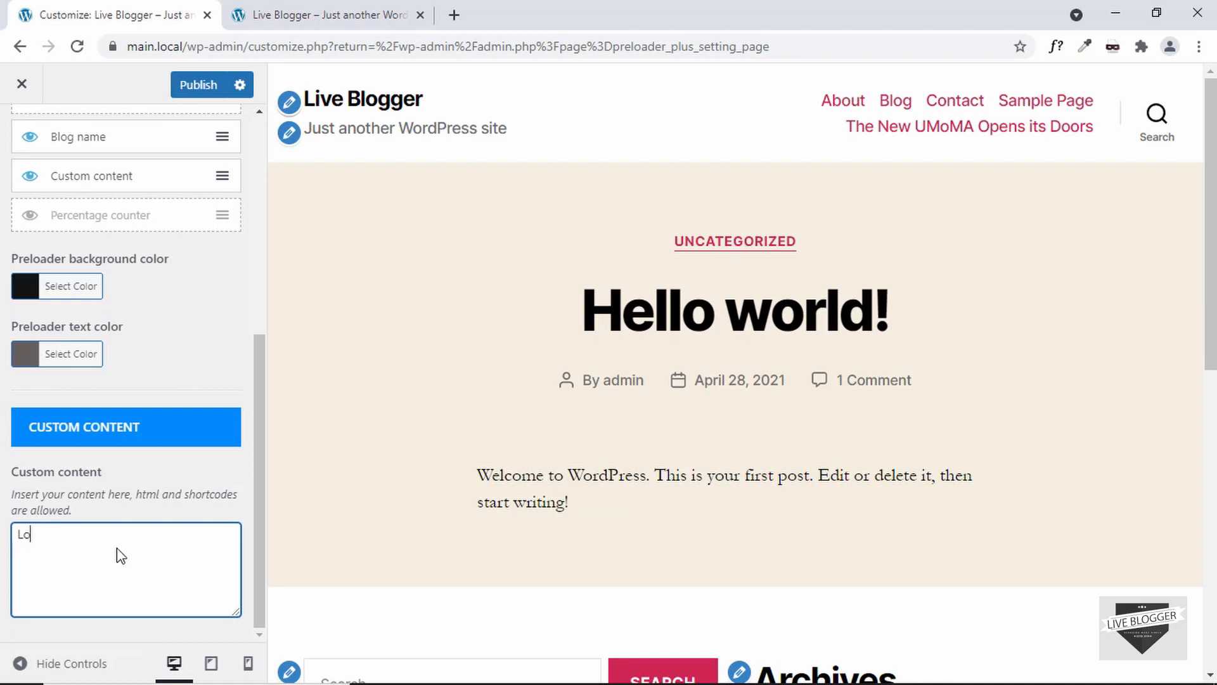
text(Loading...)
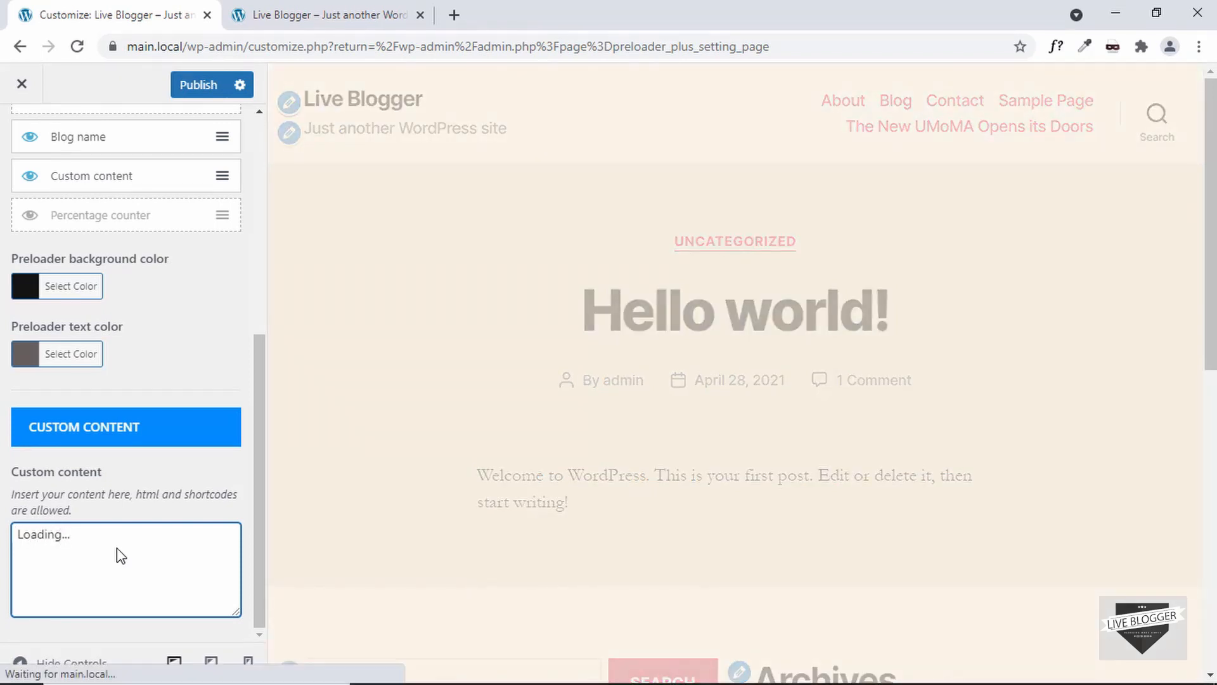
Step: Toggle the Custom content element off and back on to preview the preloader
scroll(118, 548, up, 4)
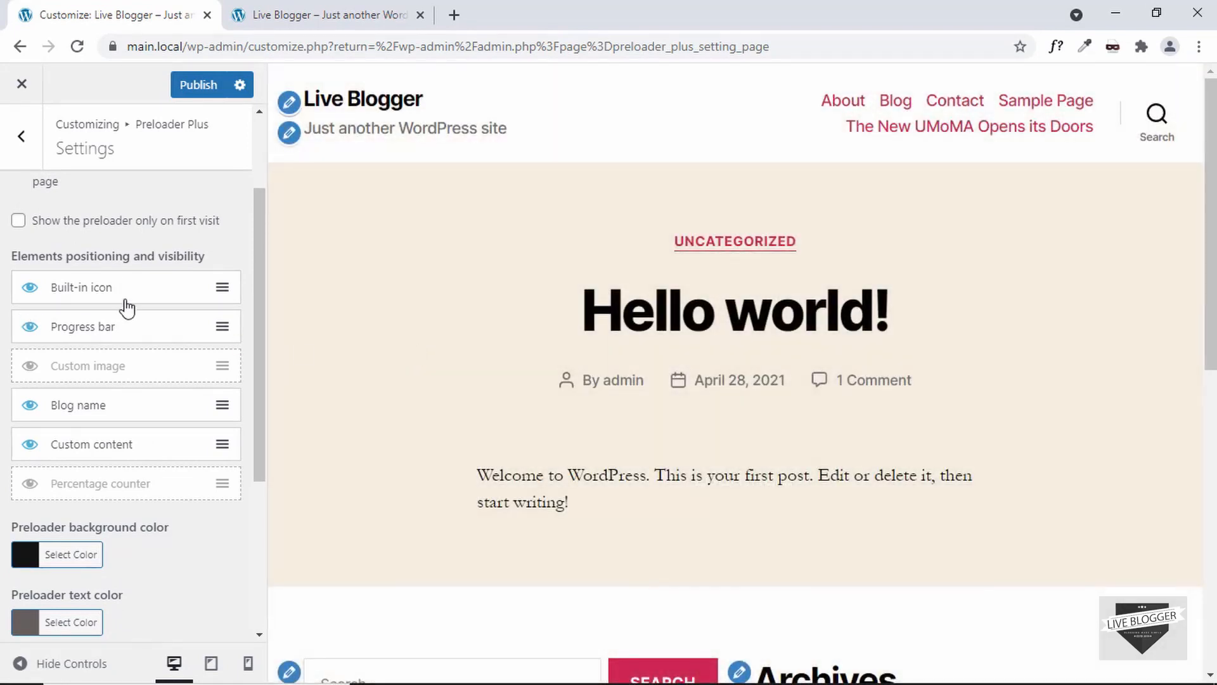
click(31, 443)
click(31, 443)
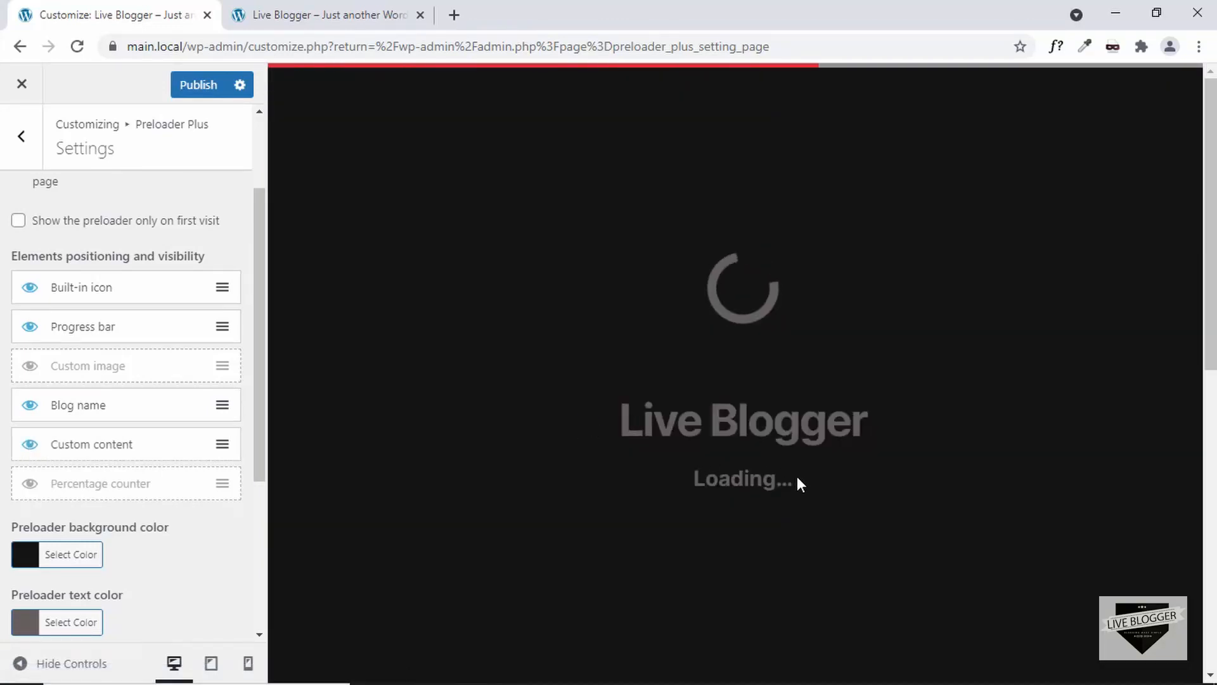
Step: Make the Percentage counter element visible in the preloader
scroll(95, 431, down, 1)
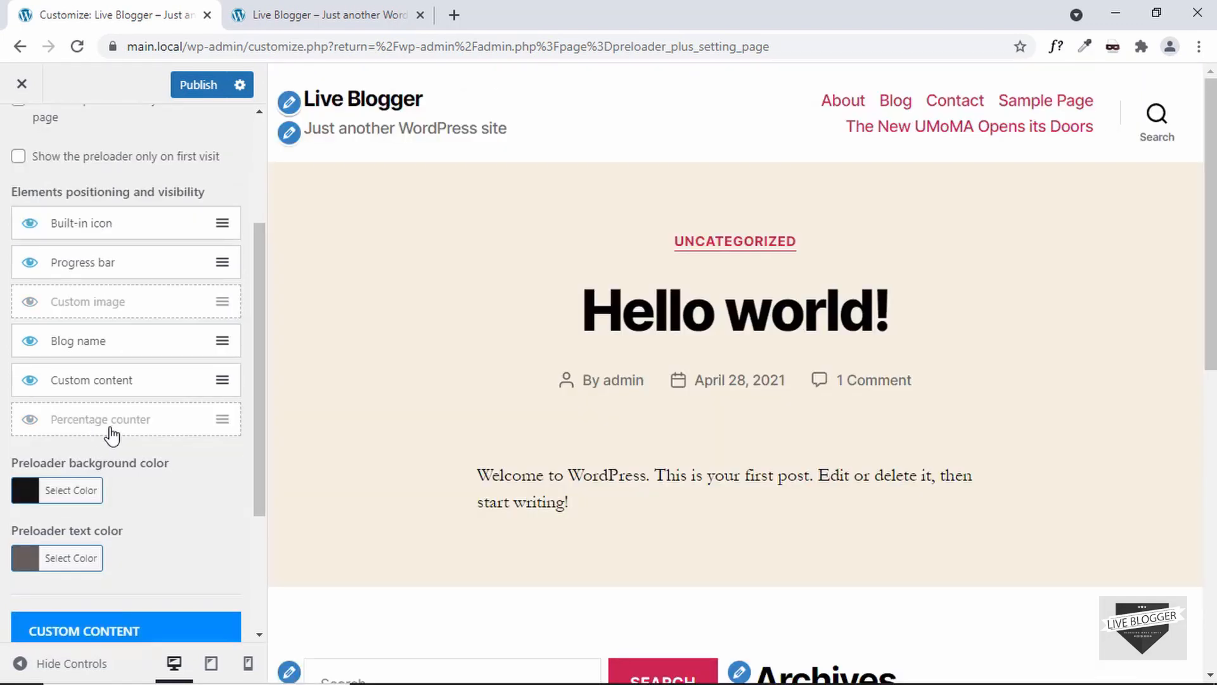
click(30, 421)
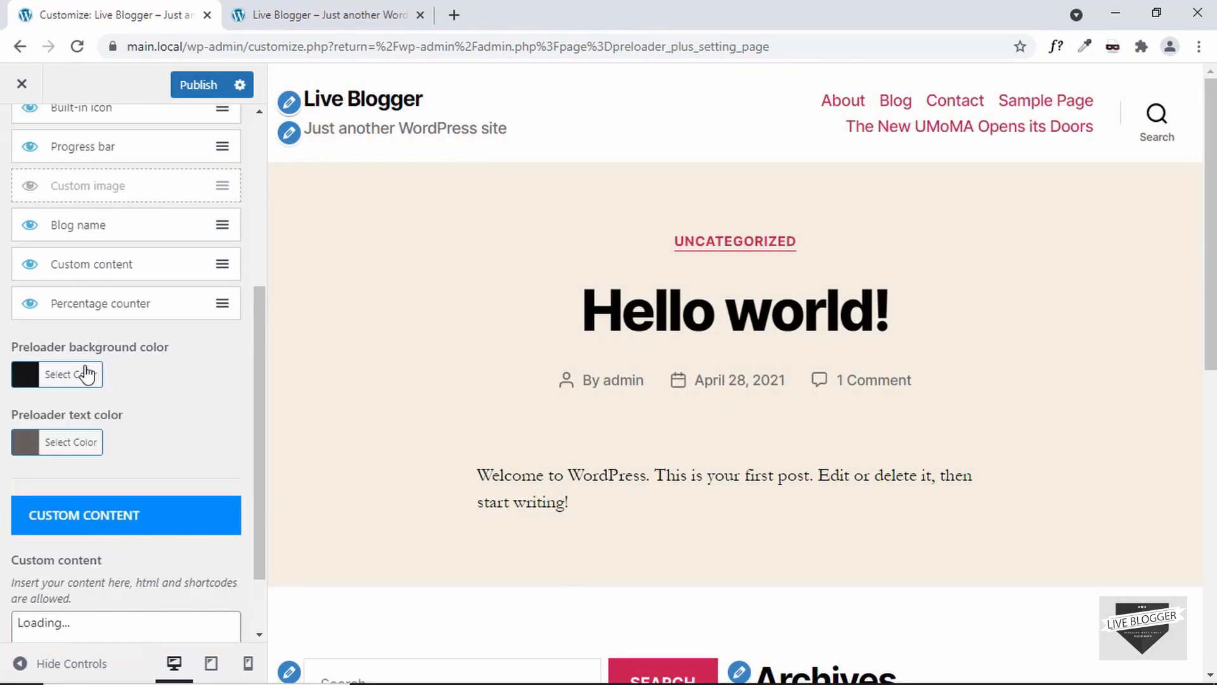
click(28, 384)
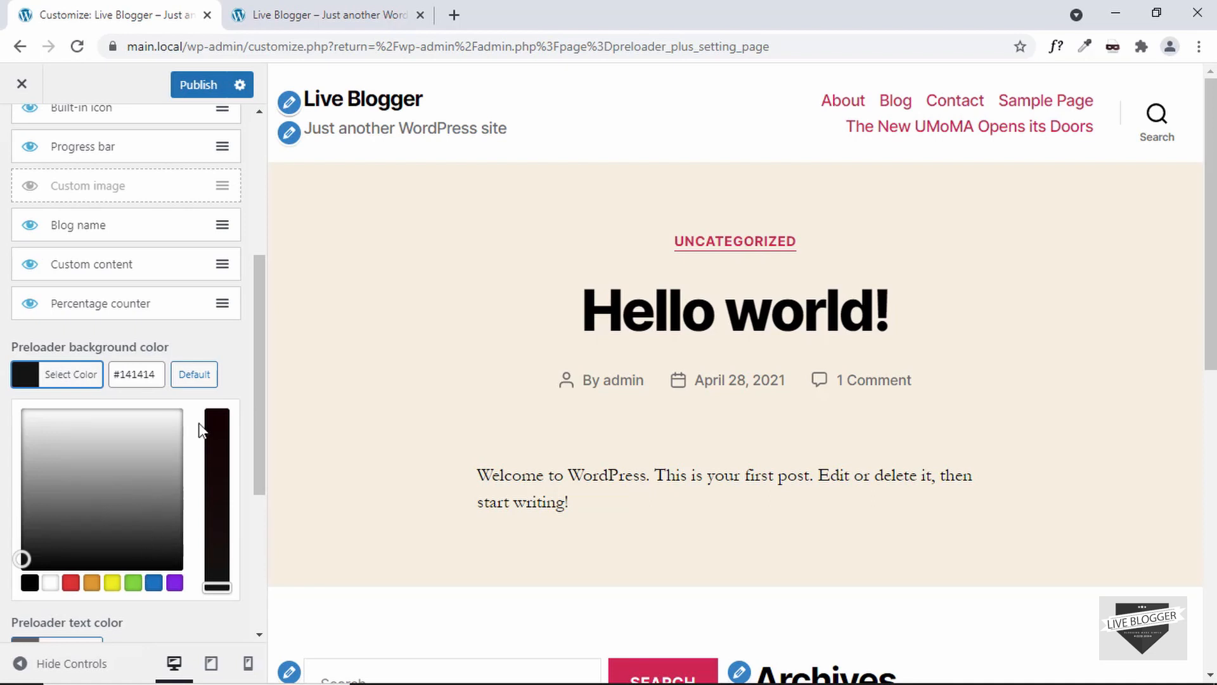
click(226, 356)
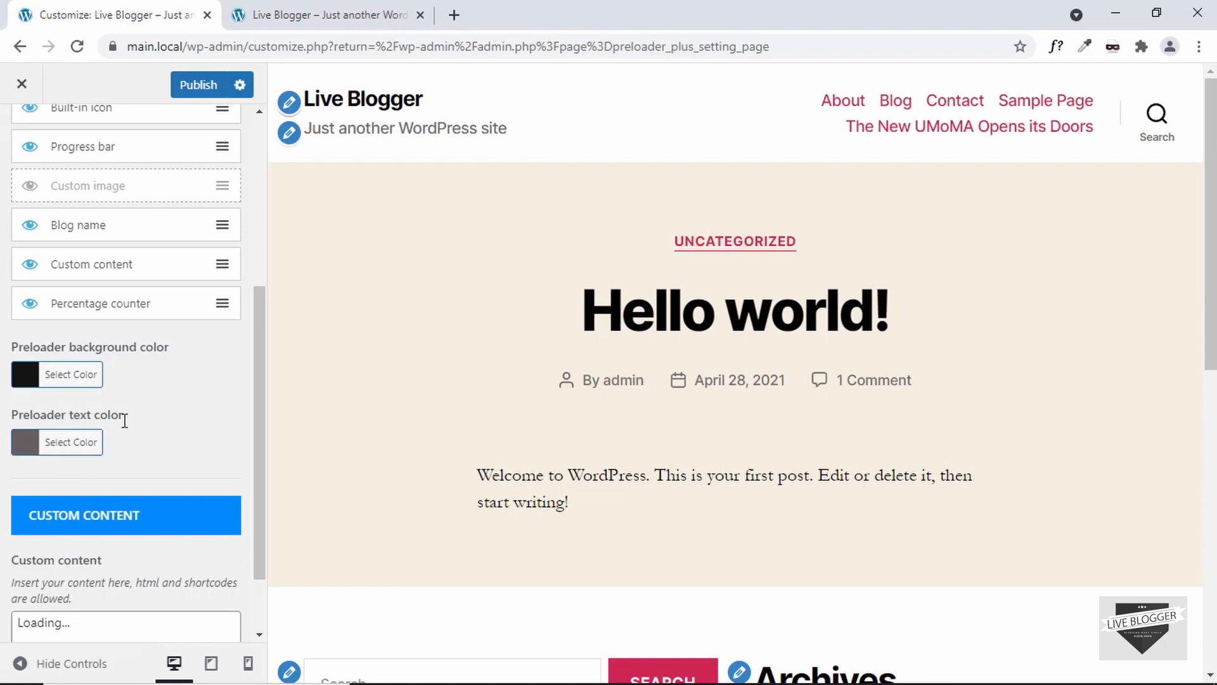
Step: Move the Percentage counter element up to sit directly below the Progress bar
scroll(115, 476, down, 1)
scroll(118, 477, up, 4)
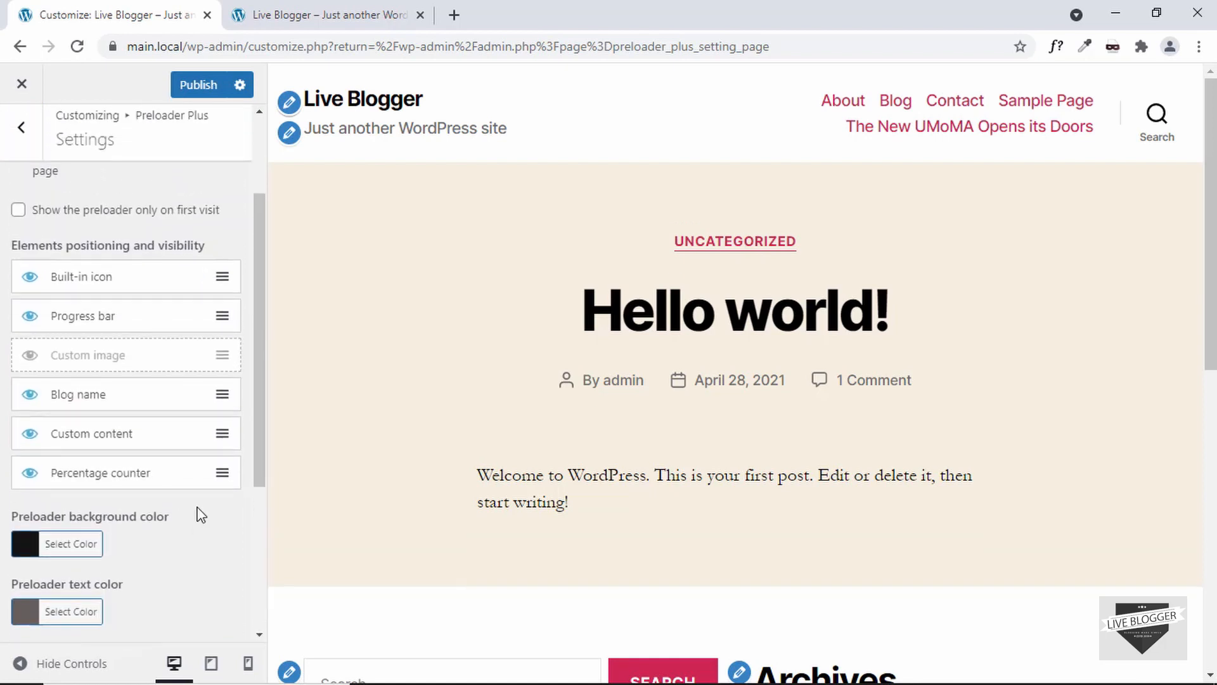
drag(225, 472, 220, 352)
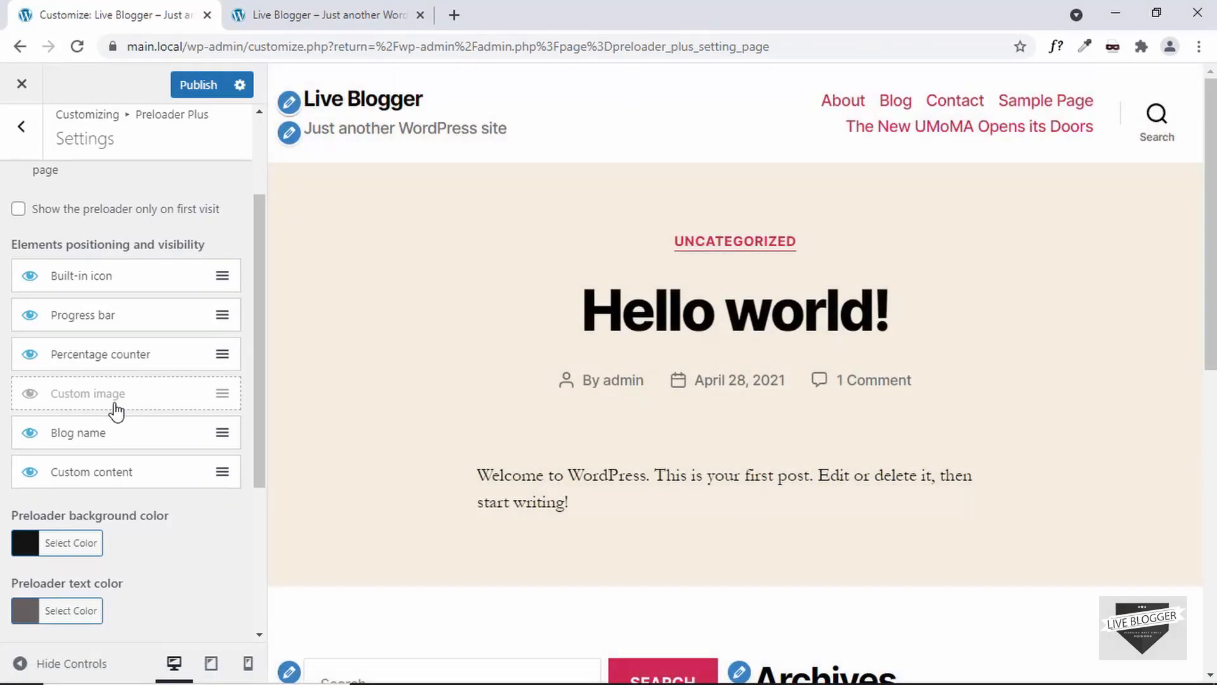
Step: Open the Preloader Plus Typography section and review the blog name, percentage counter and custom content font options
click(21, 130)
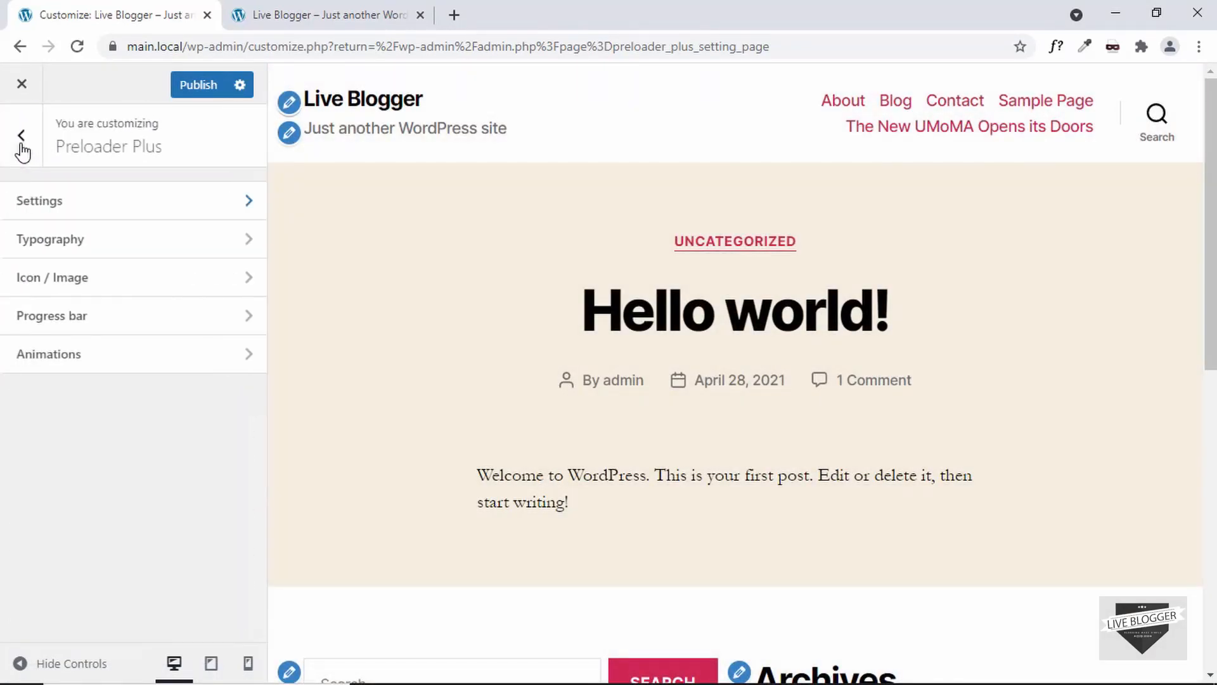
click(73, 250)
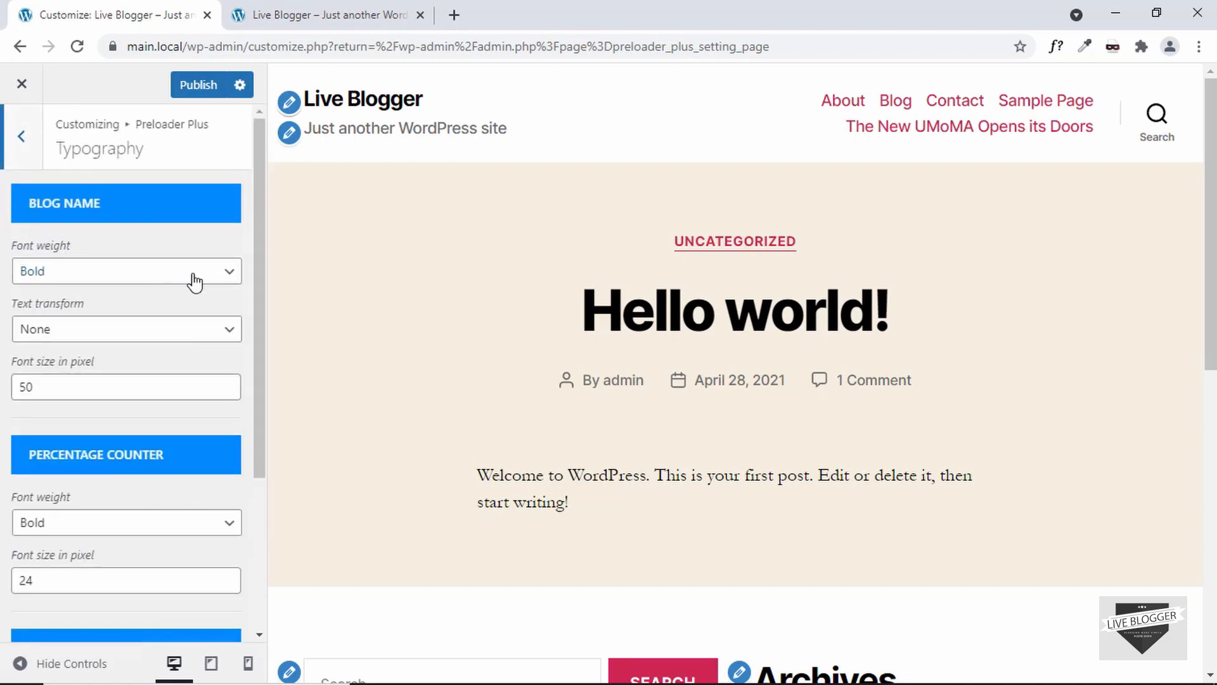
click(174, 331)
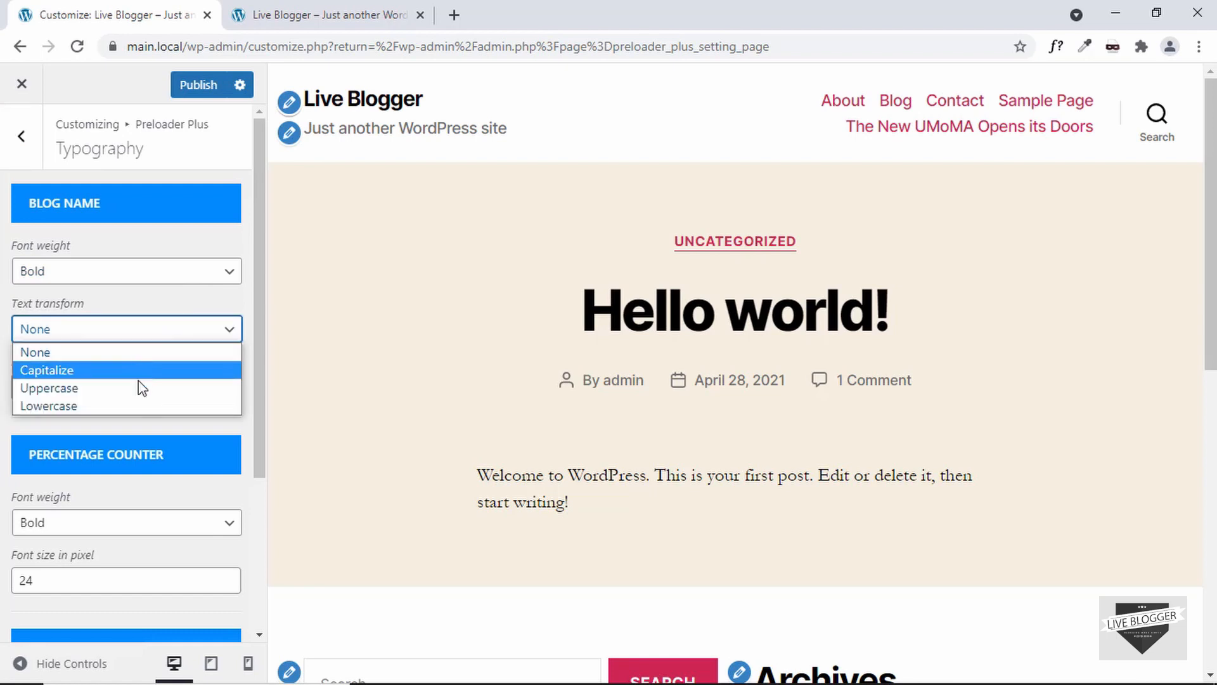
click(182, 295)
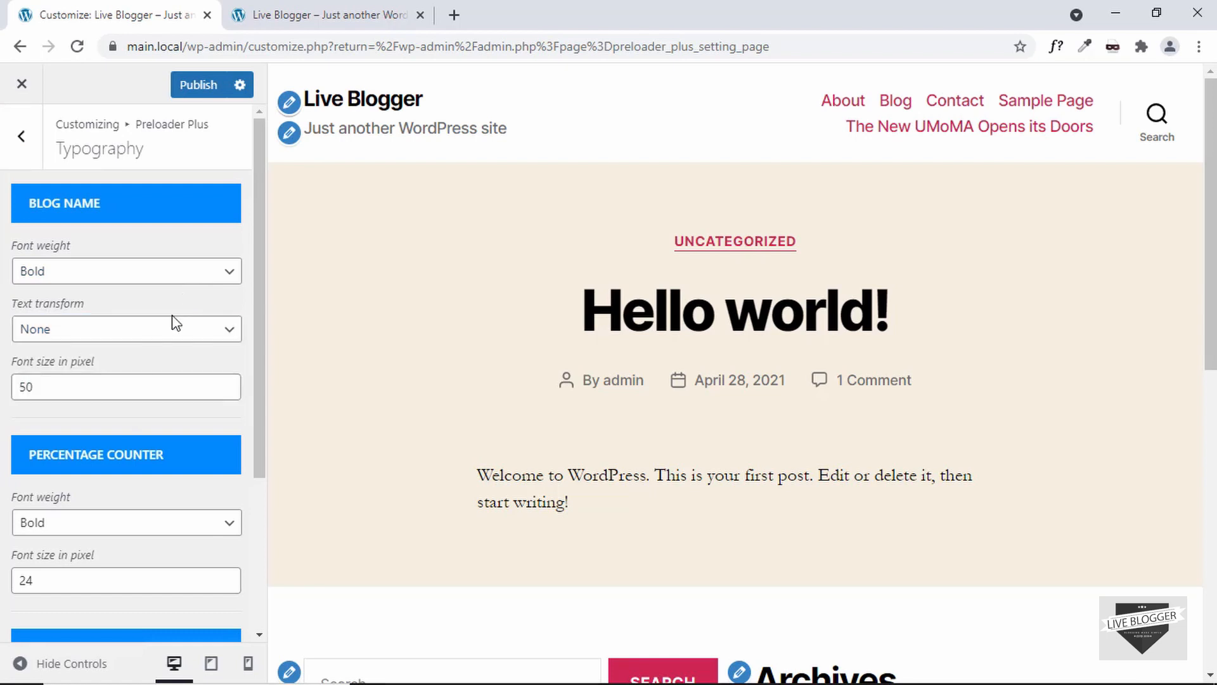
scroll(49, 265, down, 3)
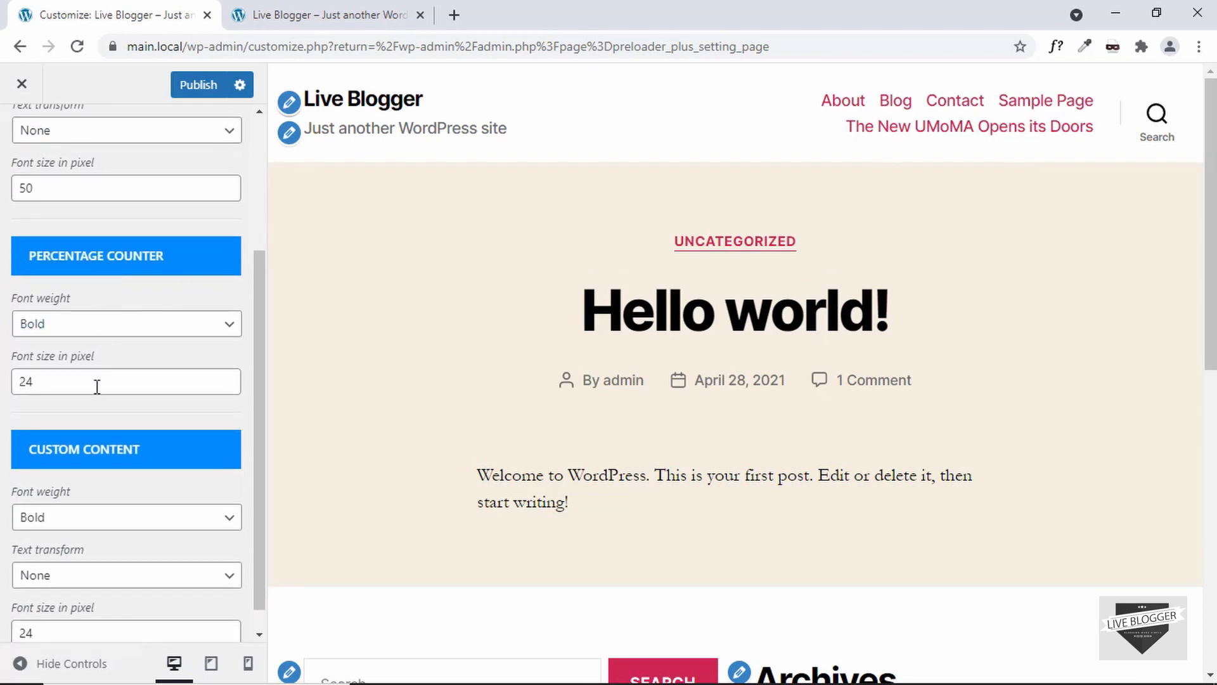
scroll(97, 386, down, 1)
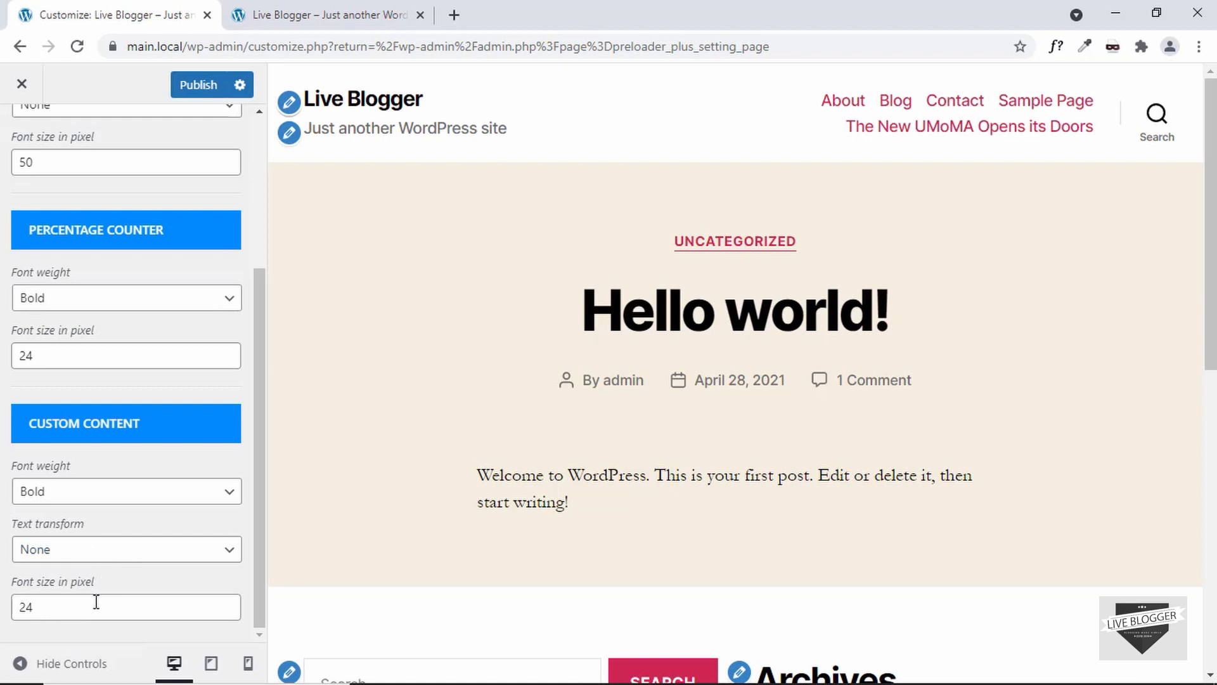
Step: Open the Icon / Image section and preview the built-in icons, selecting the third one
scroll(96, 599, up, 3)
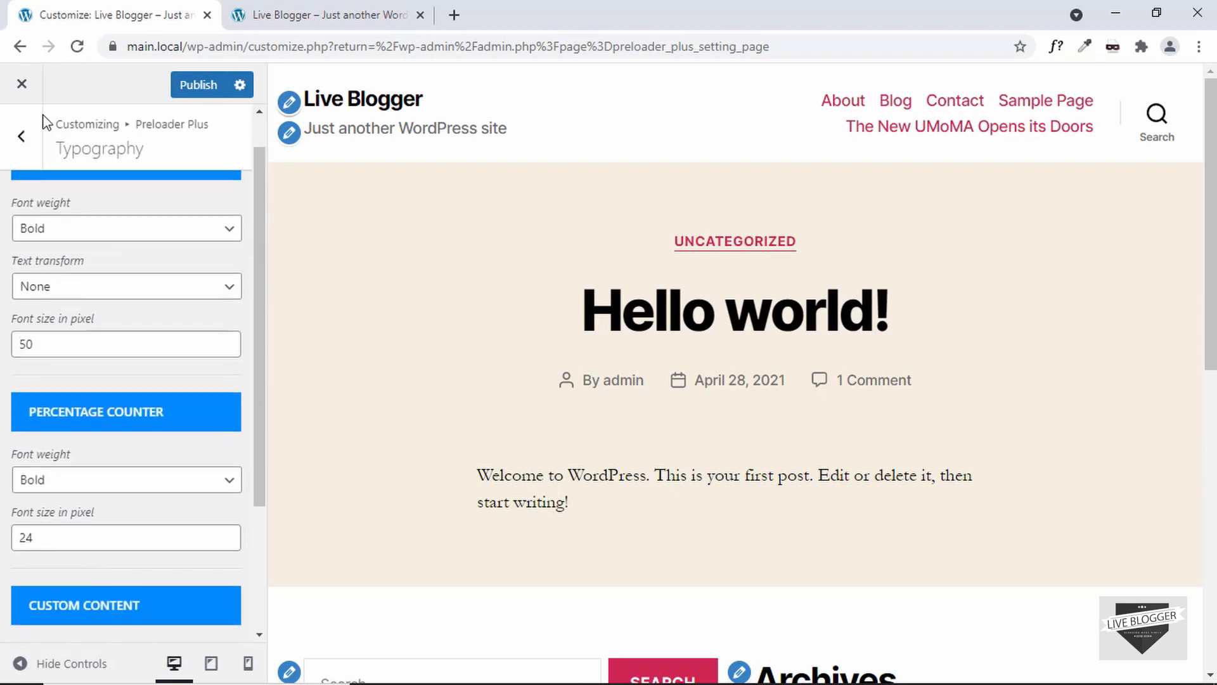
click(21, 143)
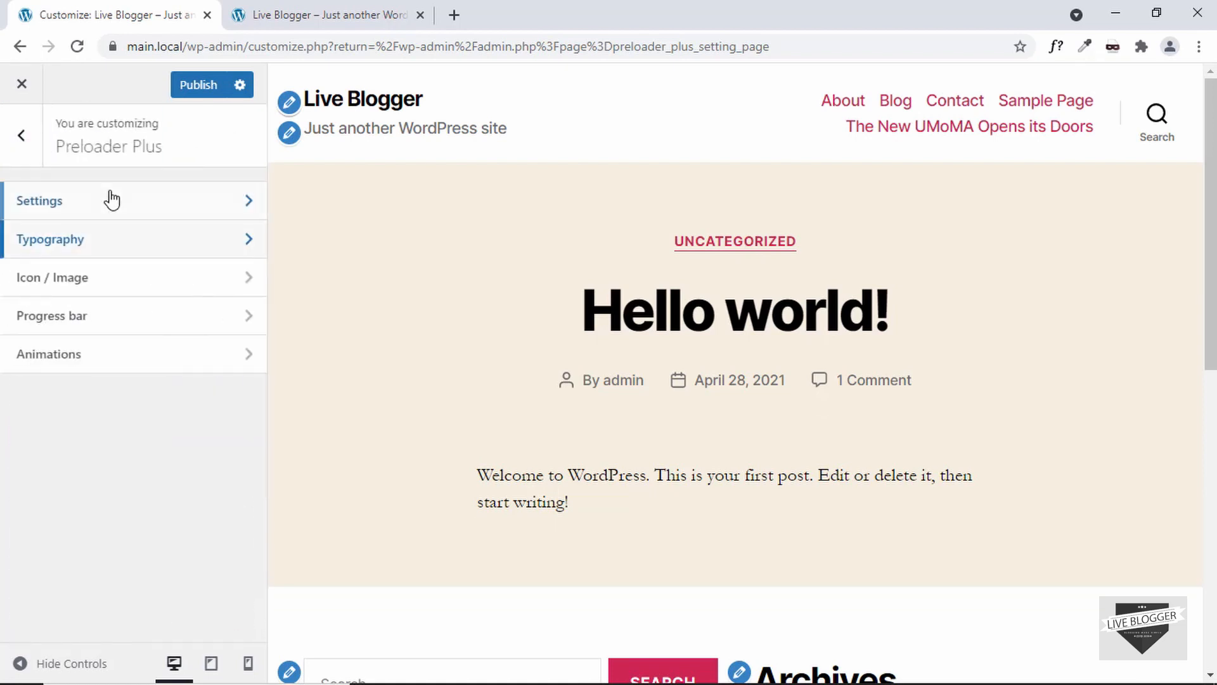
click(89, 285)
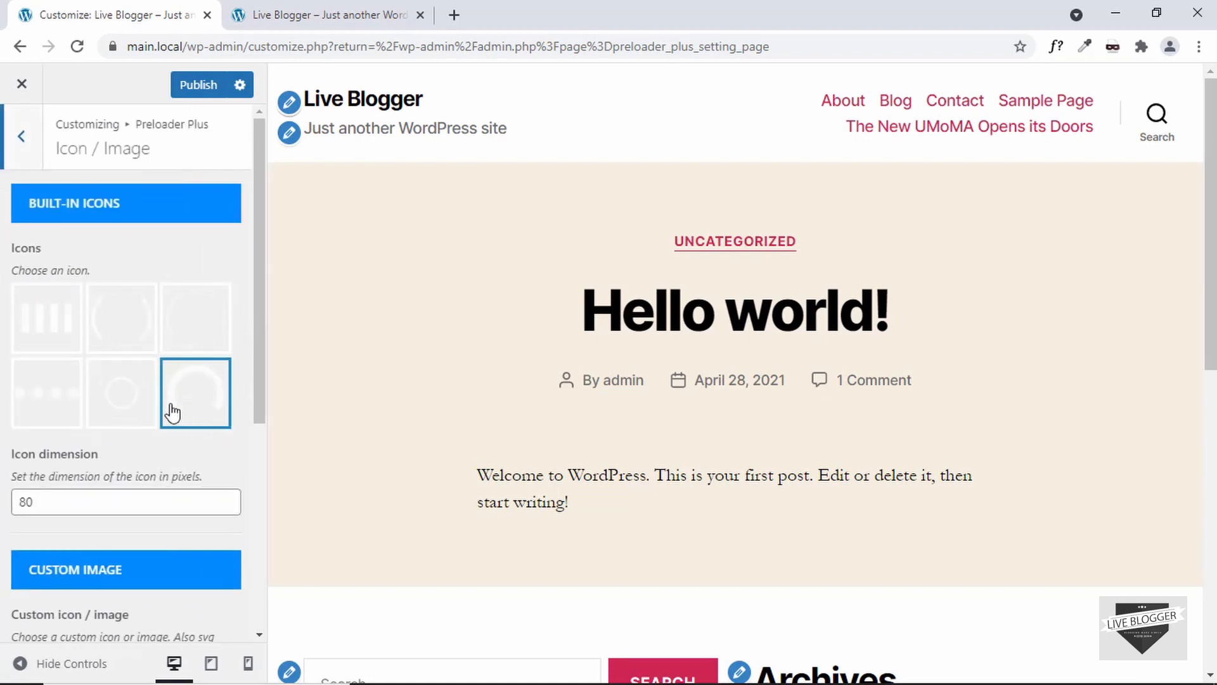
click(48, 328)
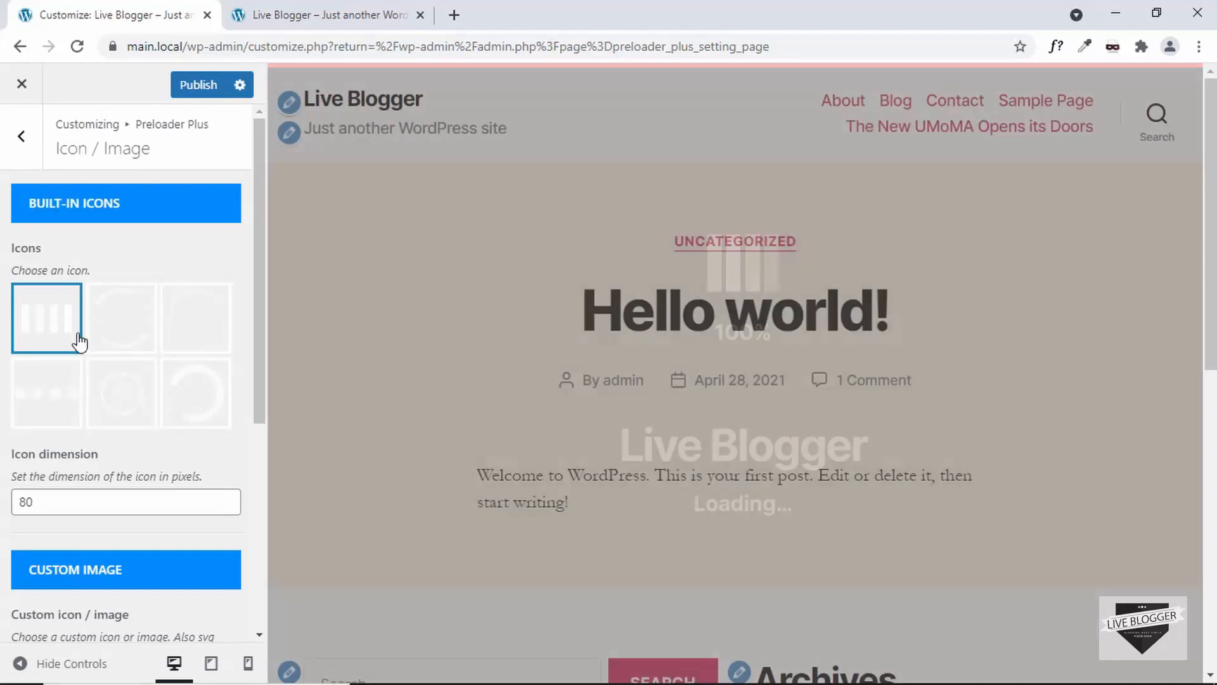
click(128, 320)
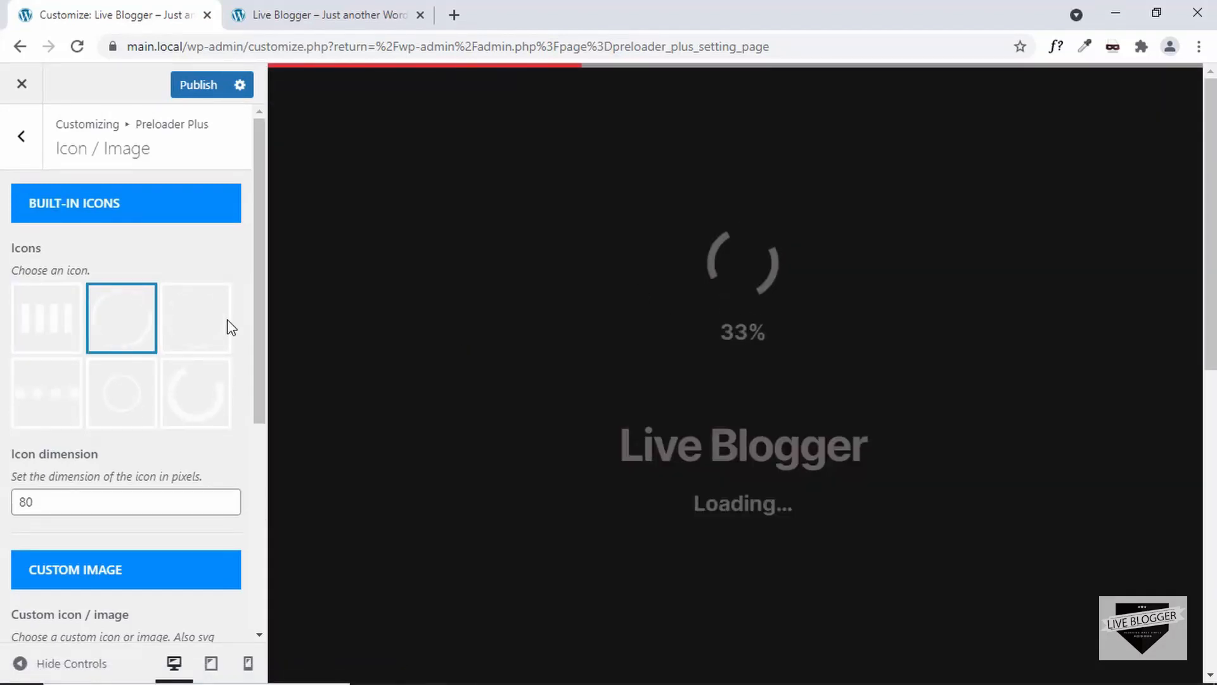
click(199, 334)
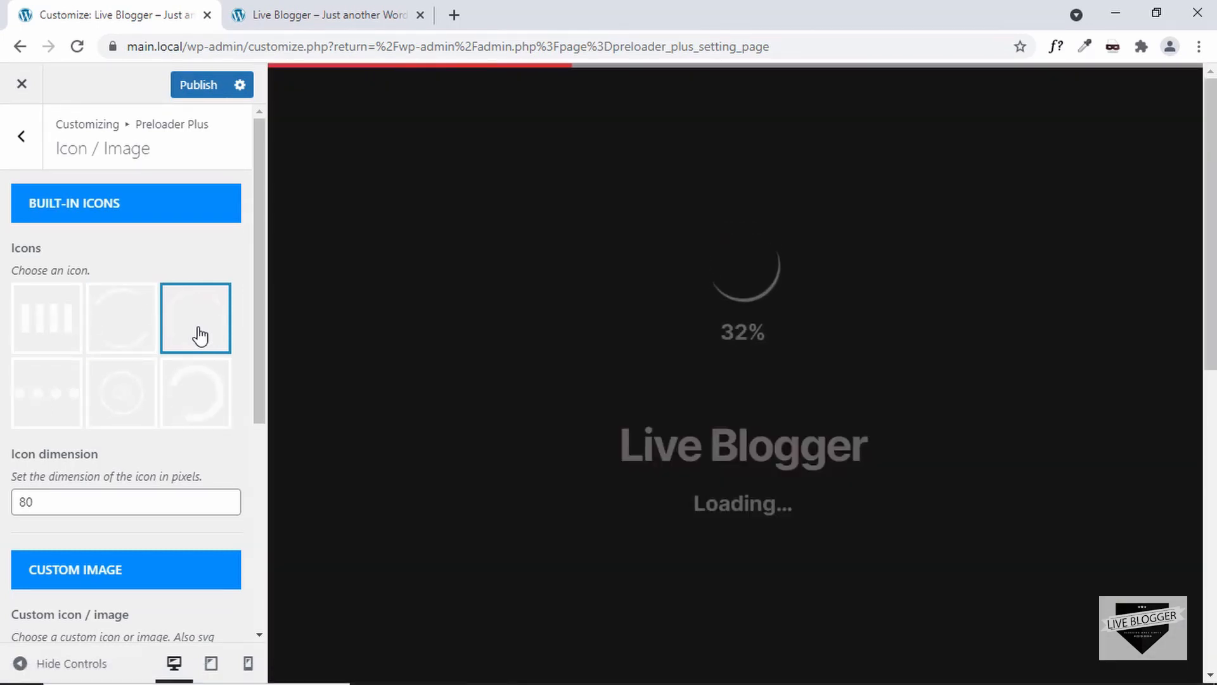
click(59, 409)
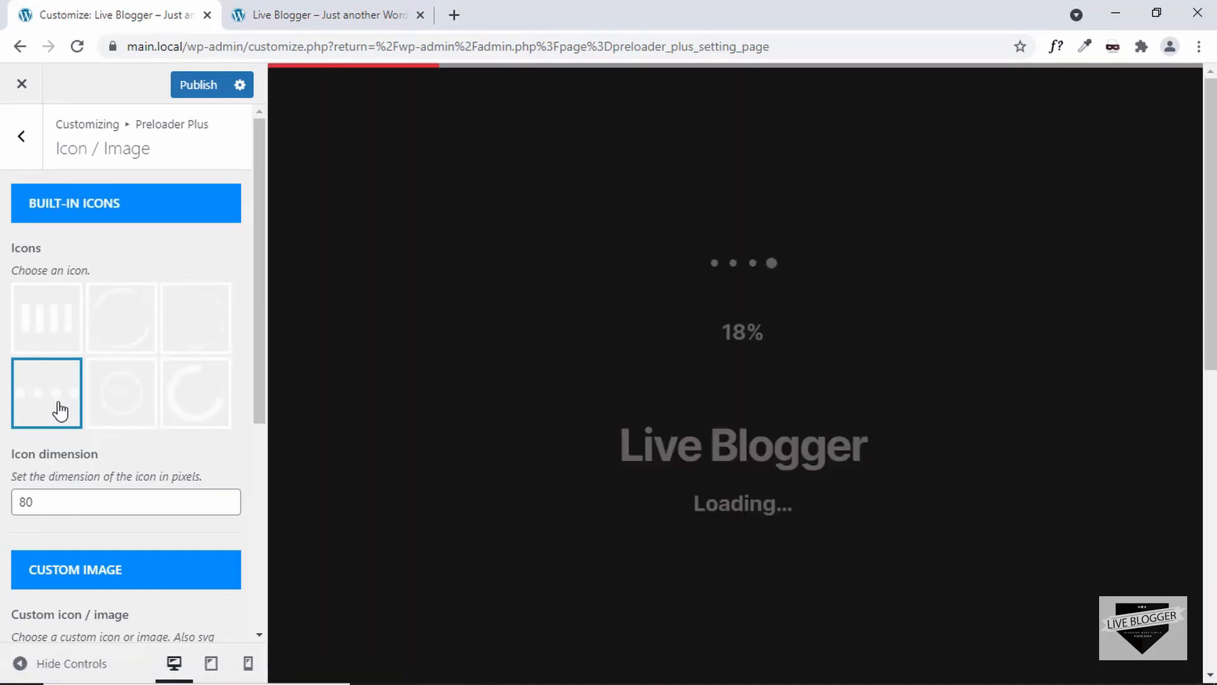
click(129, 404)
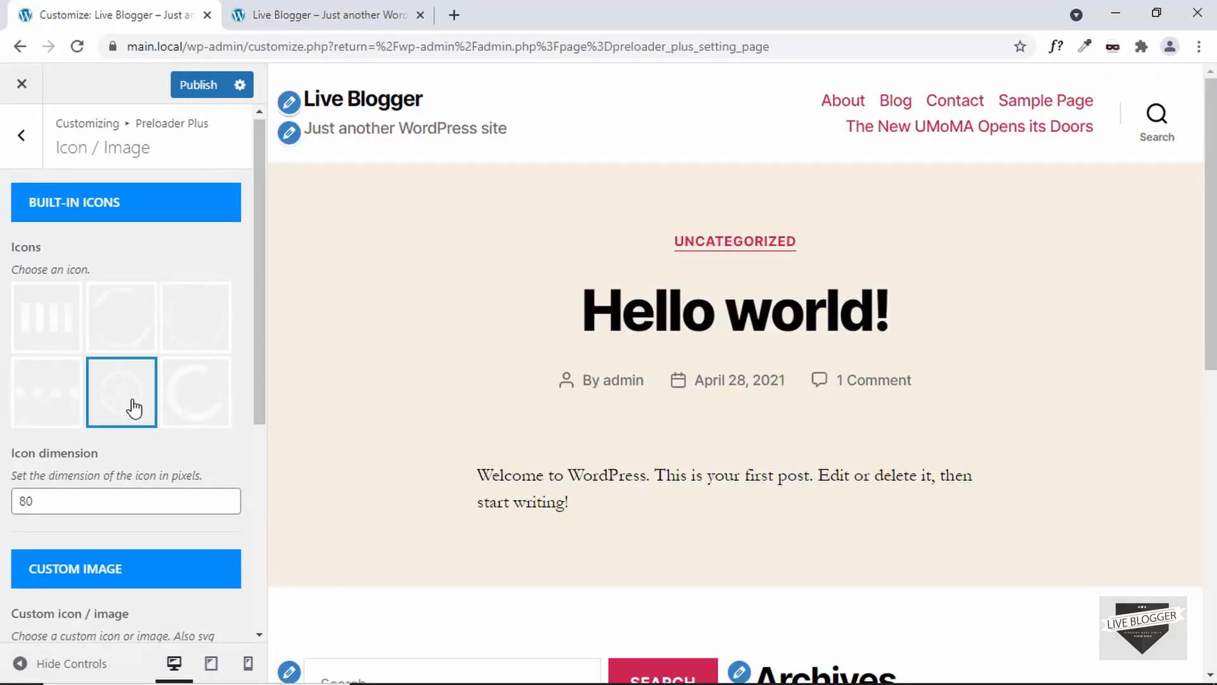
click(198, 329)
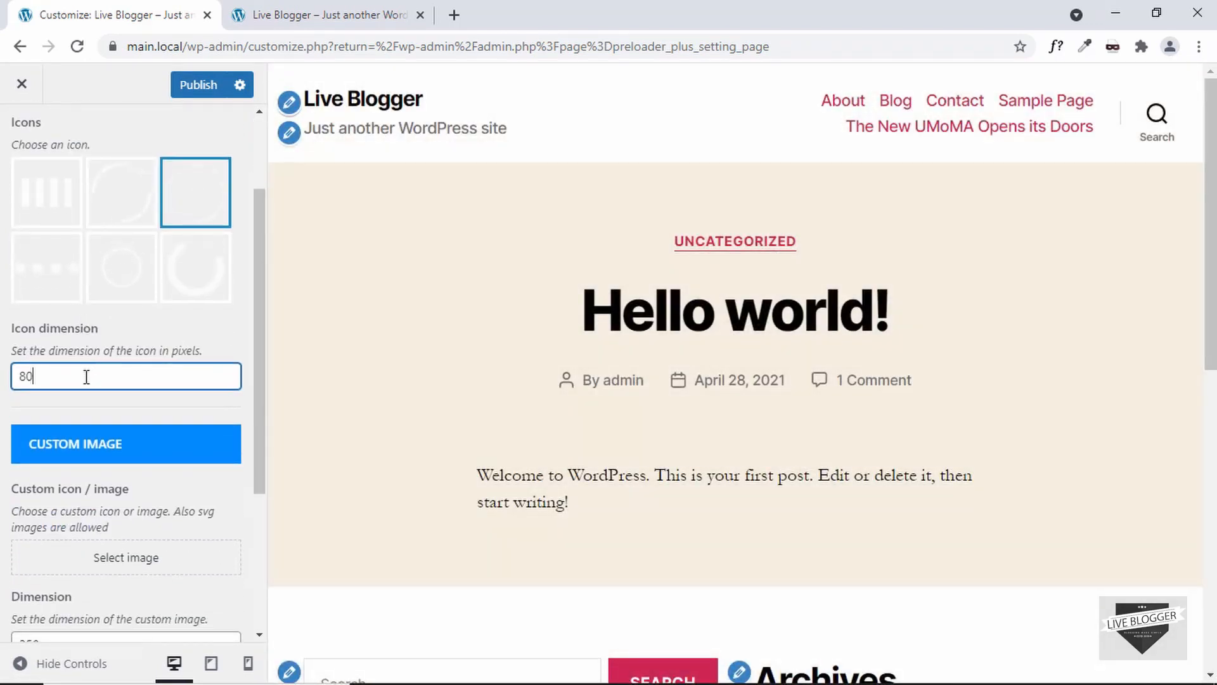
double_click(86, 376)
scroll(174, 375, down, 3)
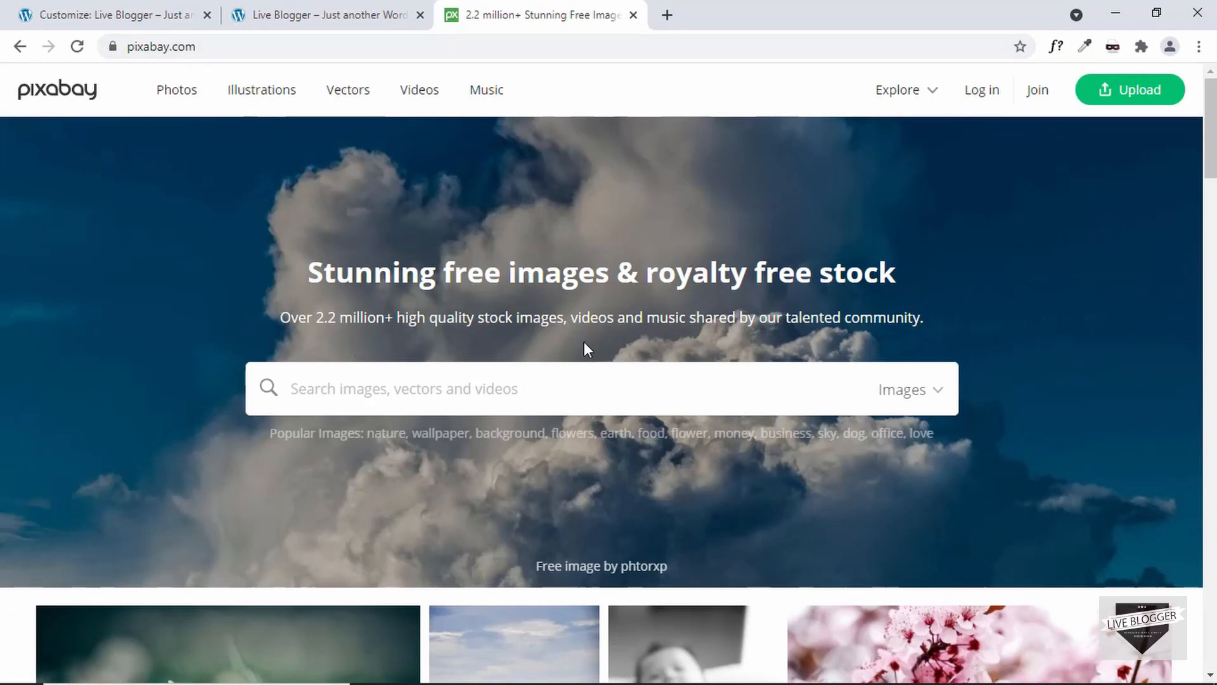
Step: Search Pixabay for loading icon images
click(452, 383)
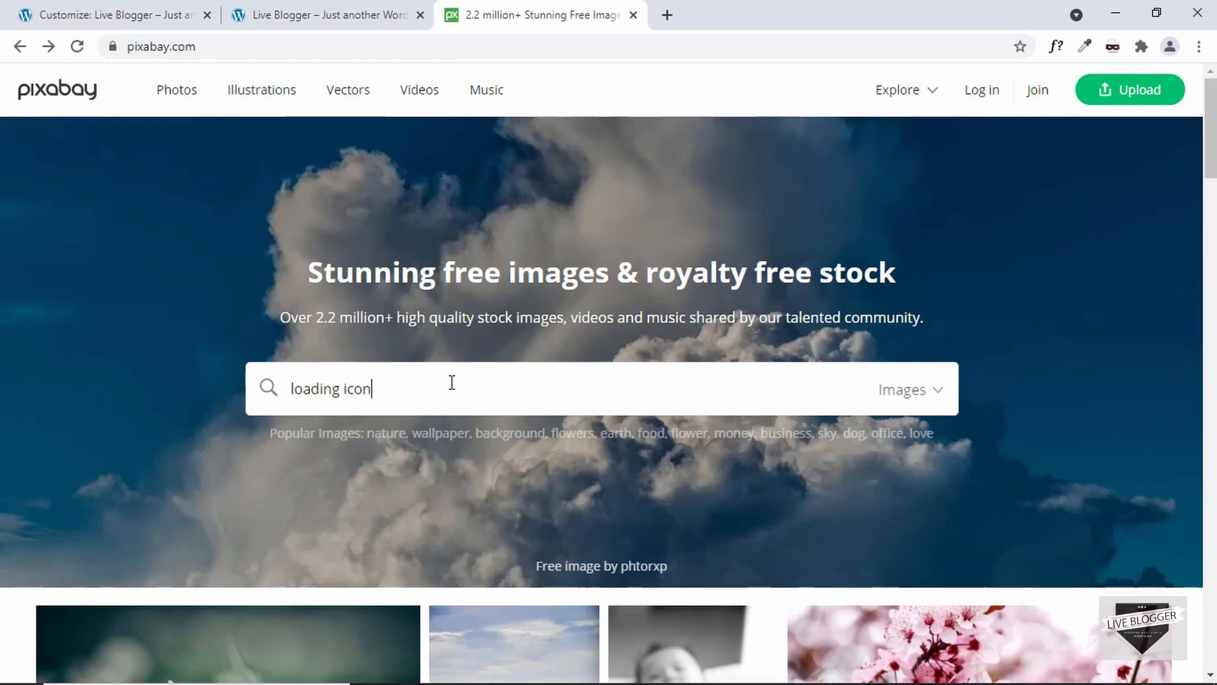
key(Return)
scroll(451, 380, down, 3)
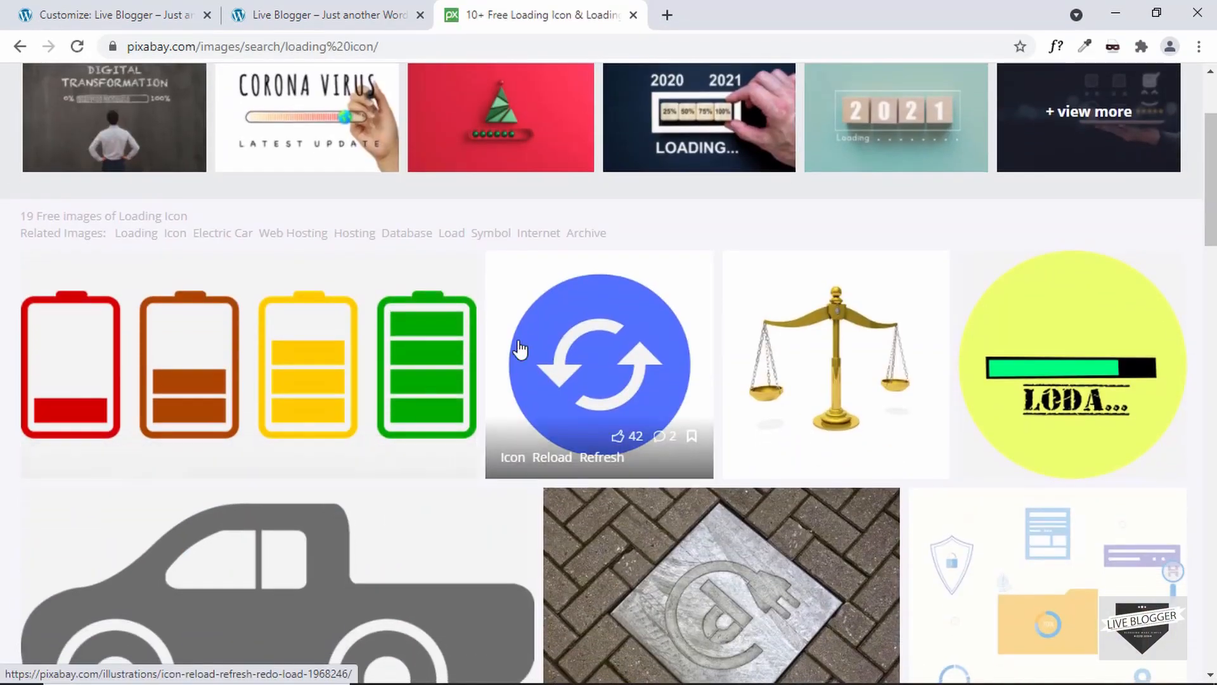
Step: Download the blue reload icon from Pixabay as a 640×640 PNG
click(606, 362)
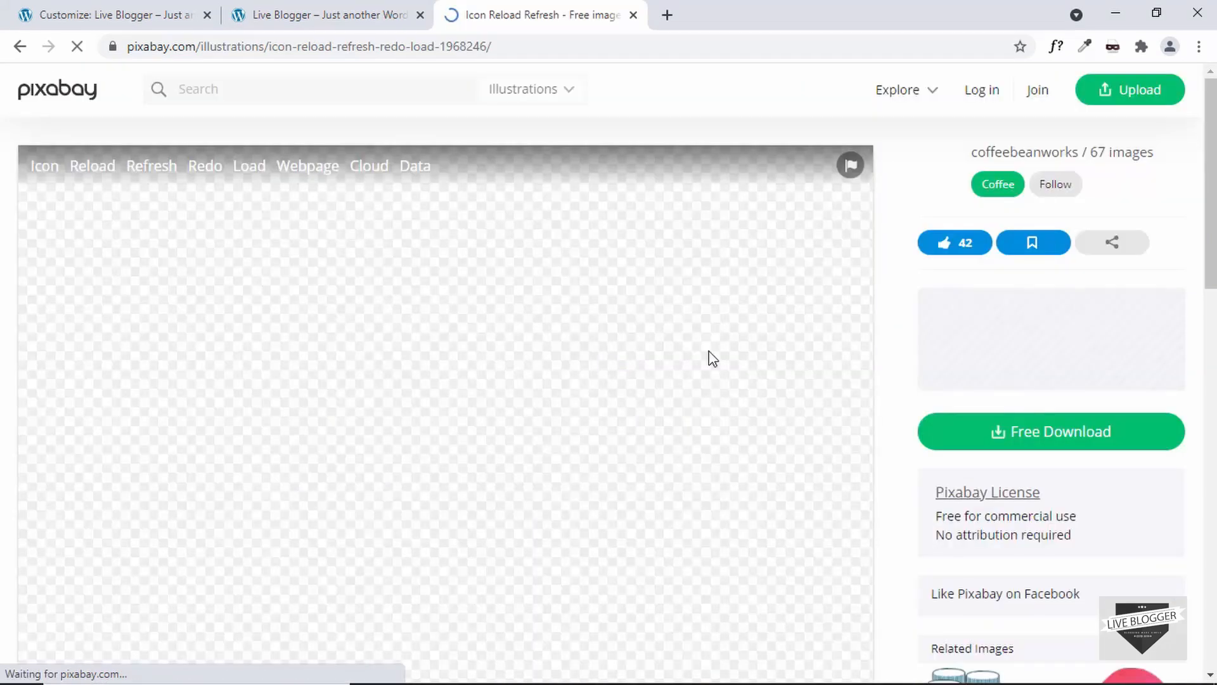
scroll(1038, 437, down, 2)
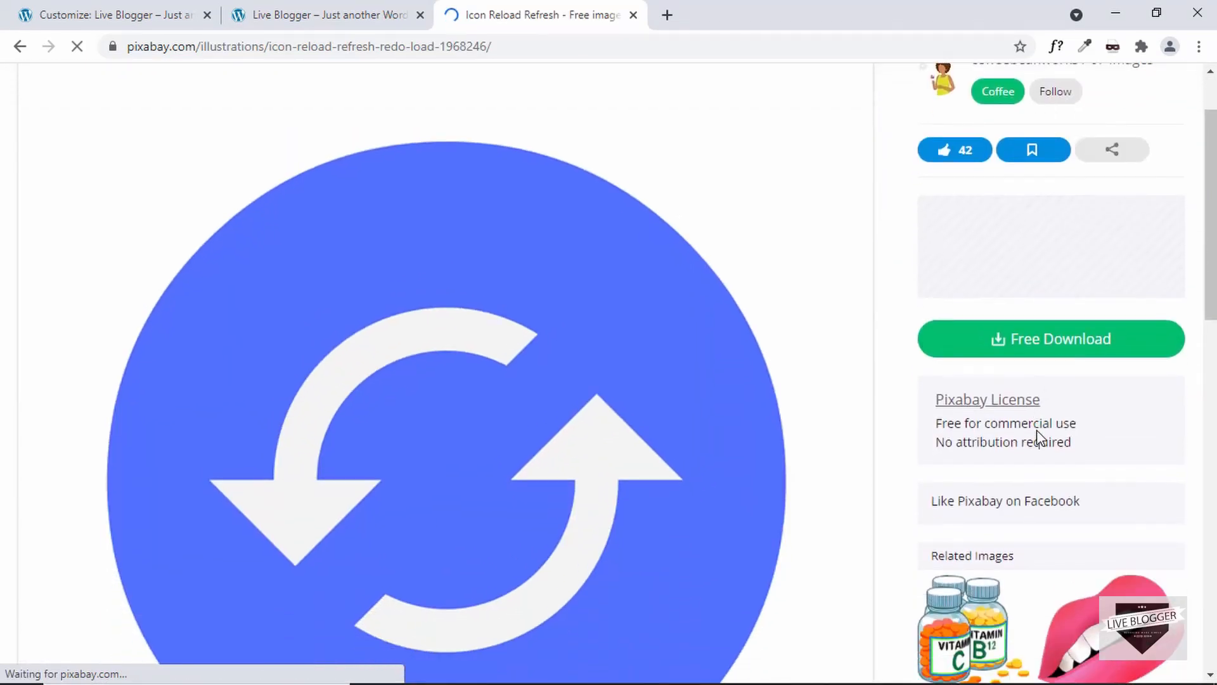
click(1075, 347)
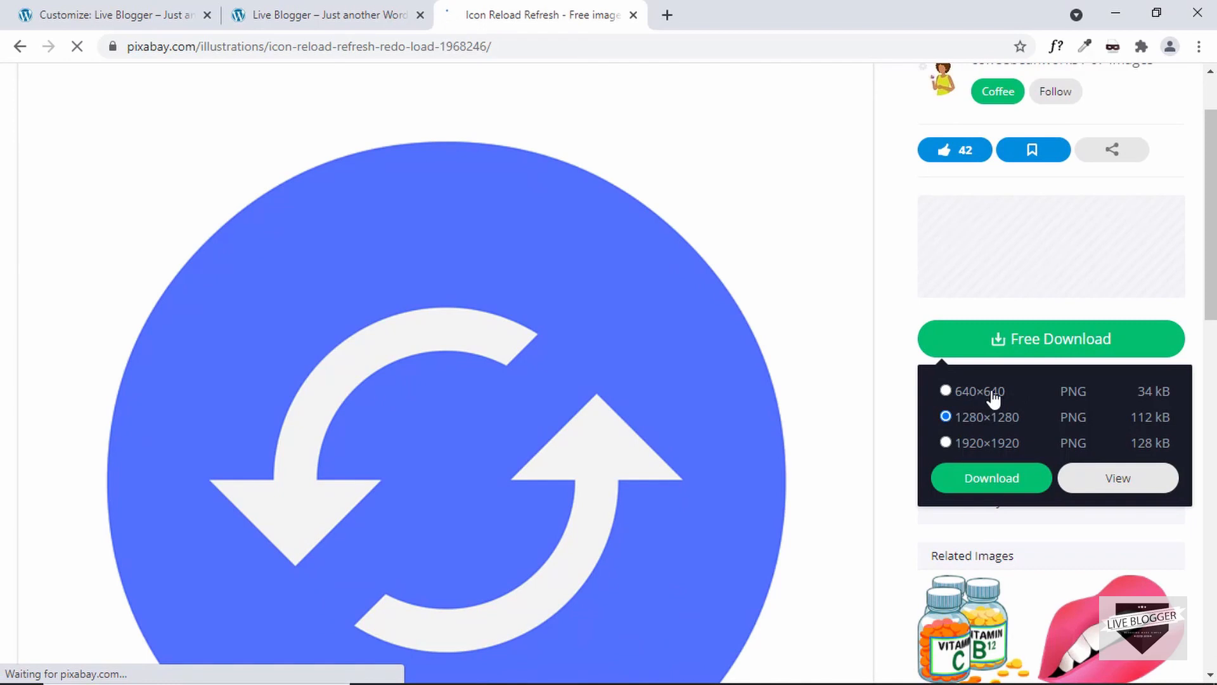
click(1009, 484)
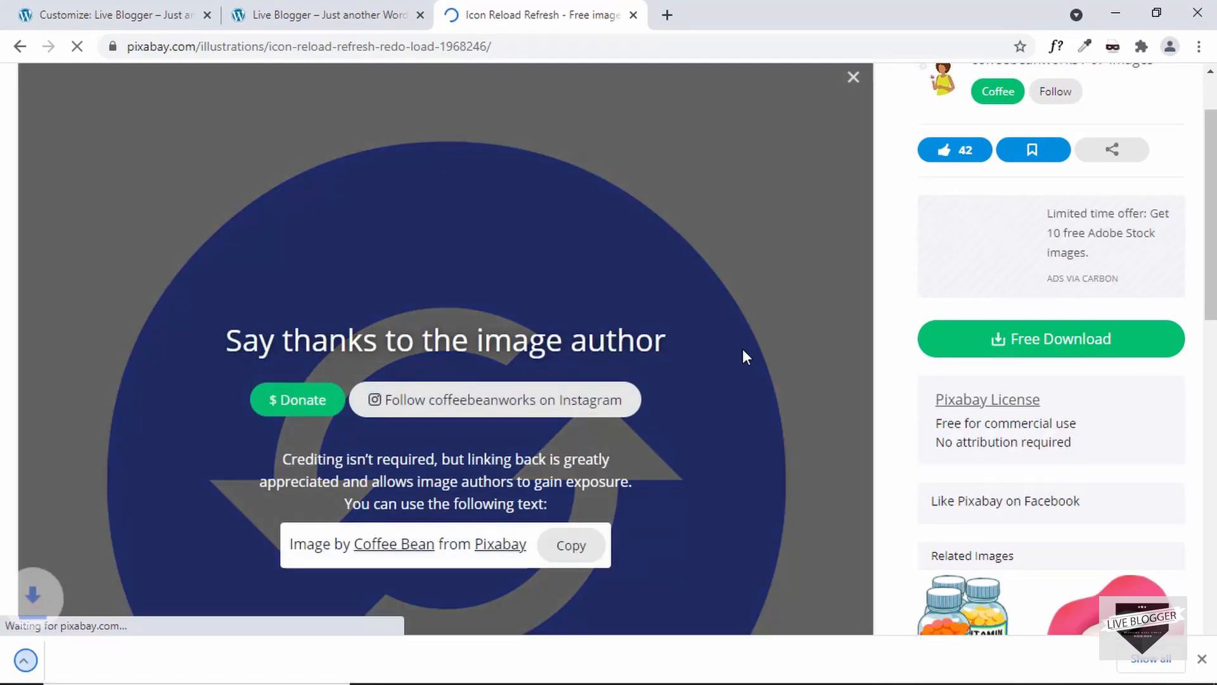
click(1202, 655)
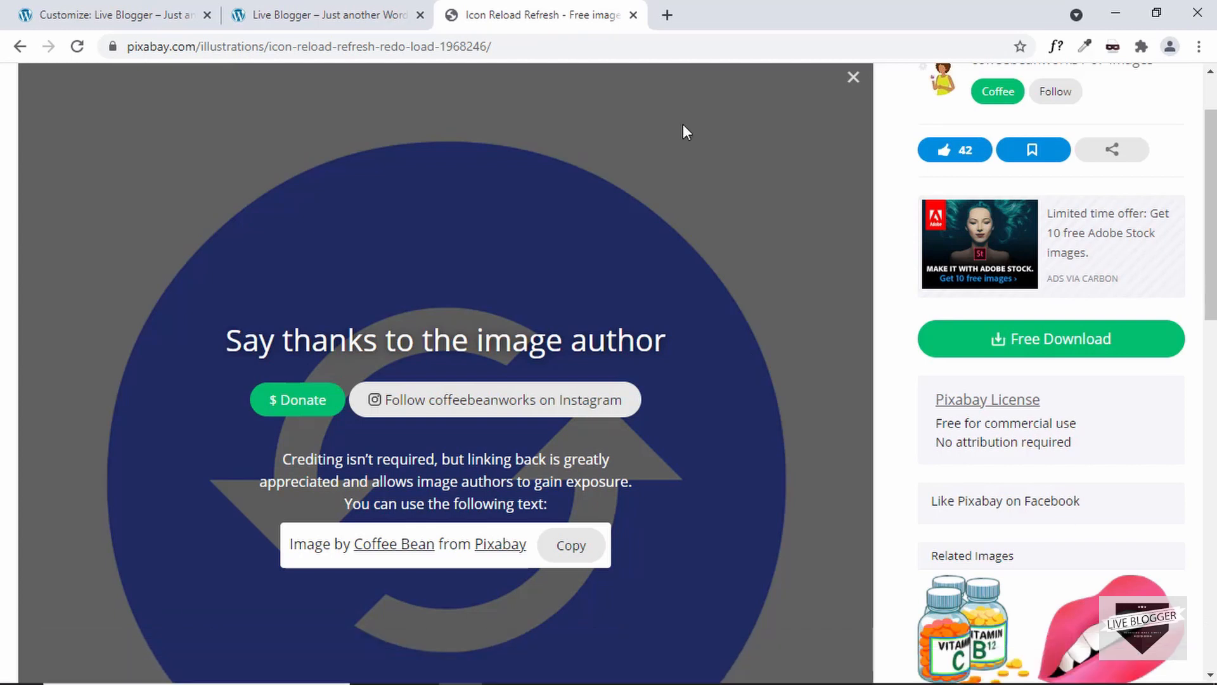
Step: Upload icon-1968246_640.png from the Preloader WP folder and choose it as the custom icon / image
click(633, 15)
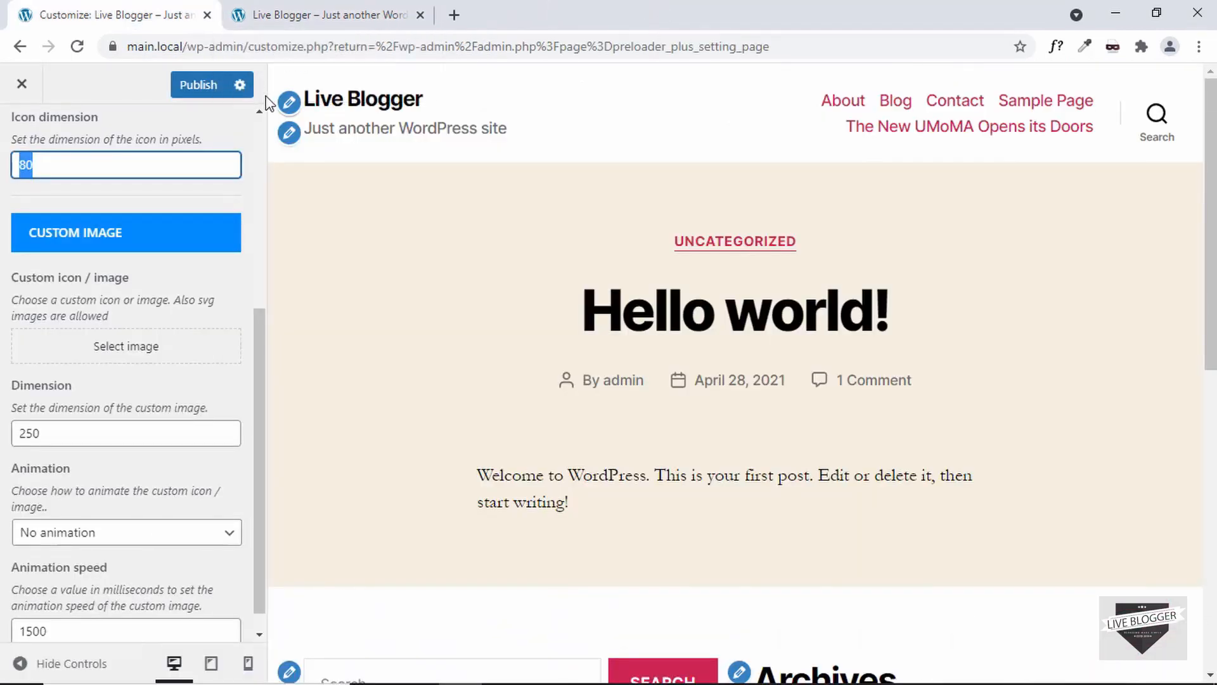
click(167, 274)
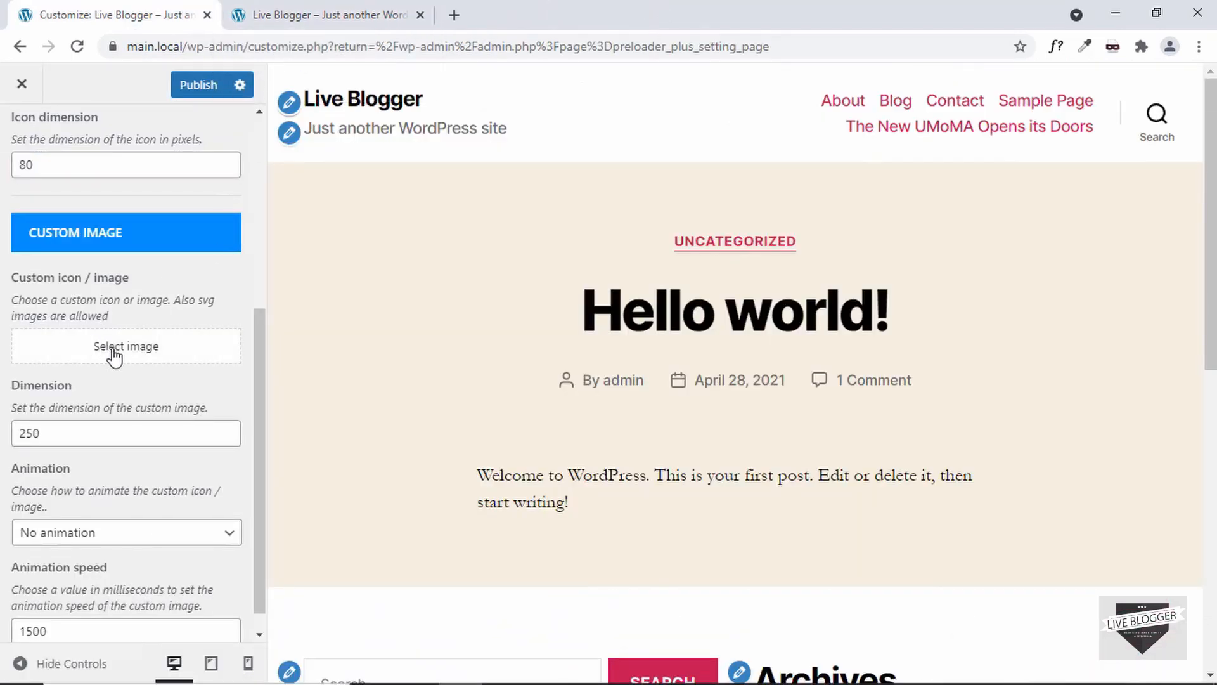
click(114, 355)
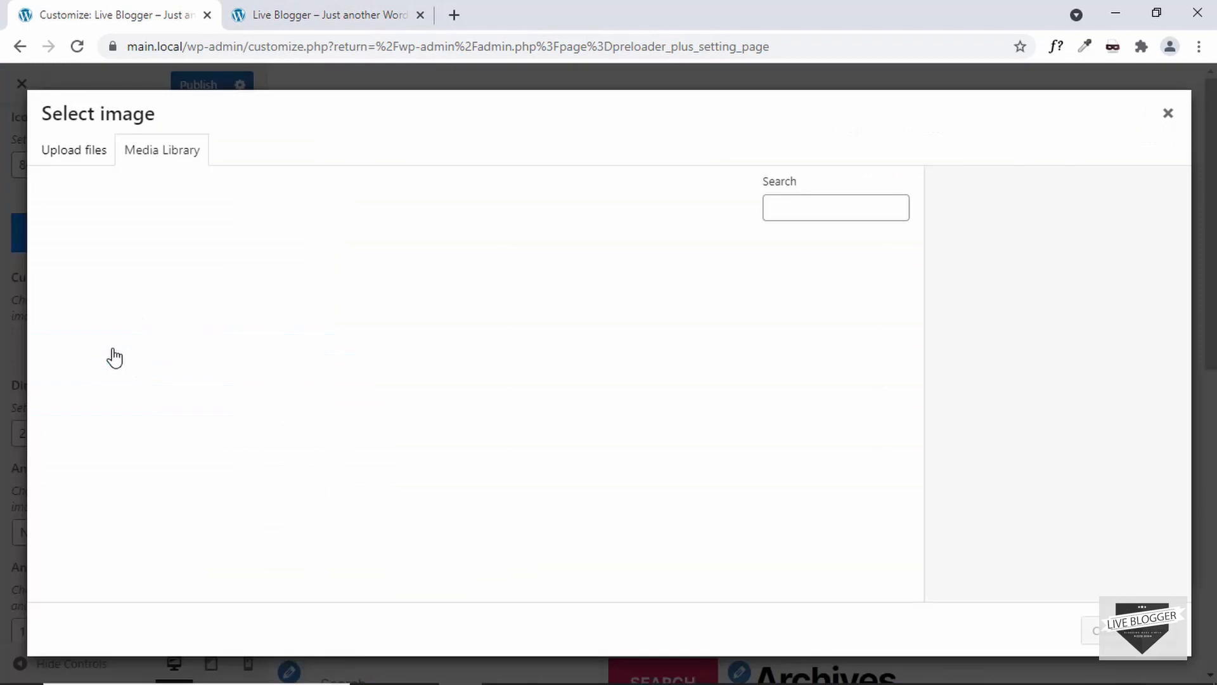
click(75, 153)
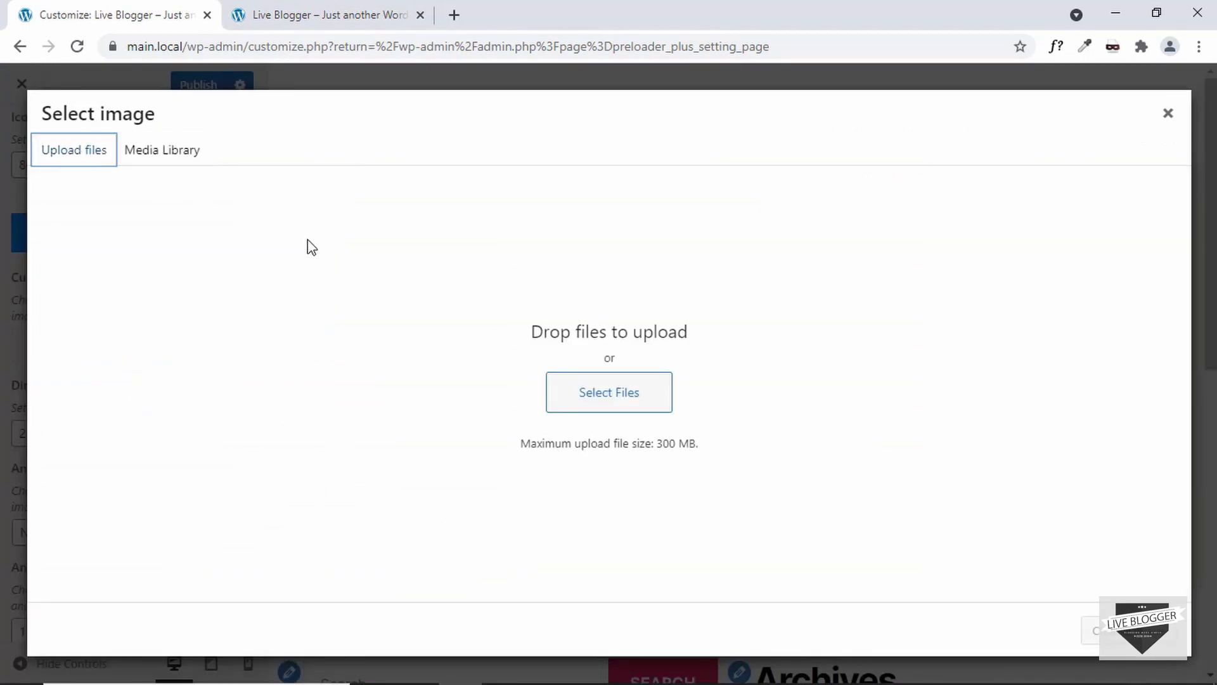
click(603, 394)
click(378, 223)
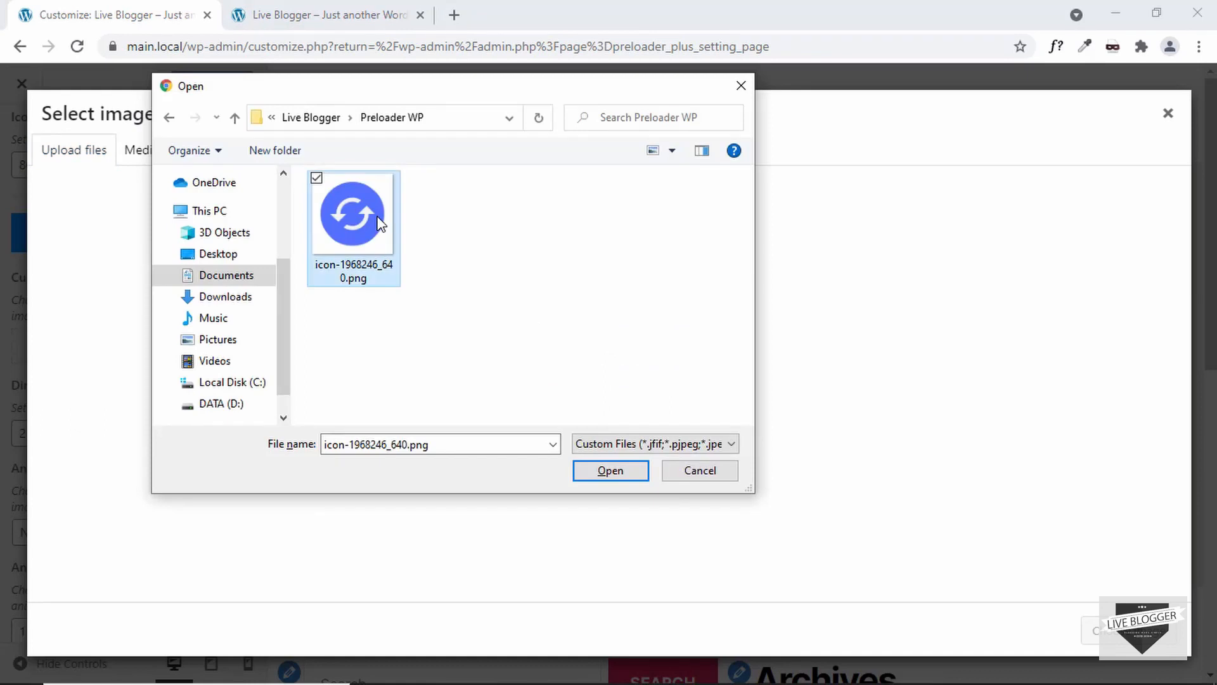
drag(456, 90, 461, 98)
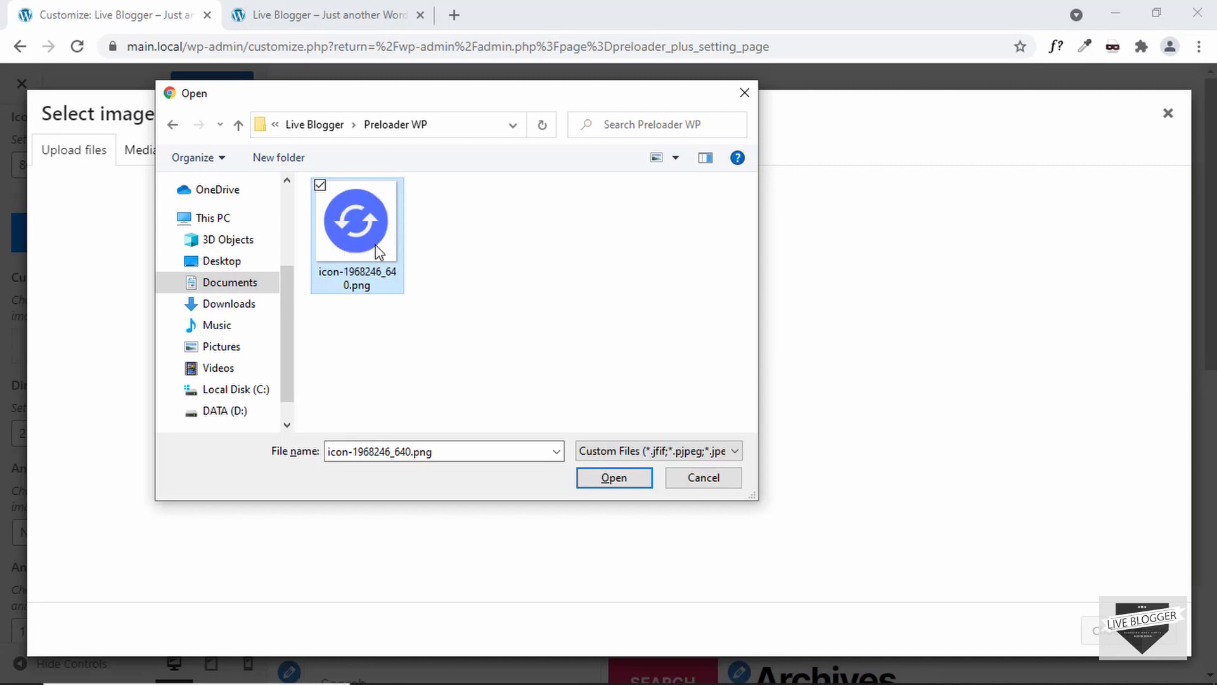
click(625, 479)
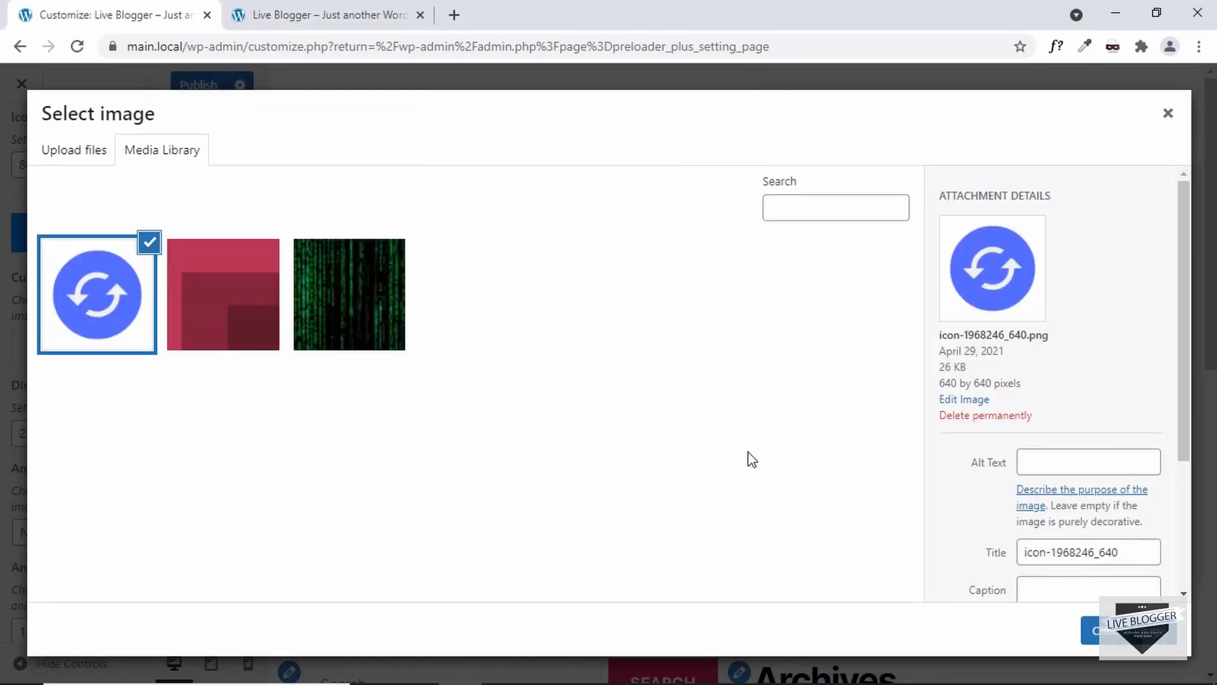
scroll(988, 471, down, 3)
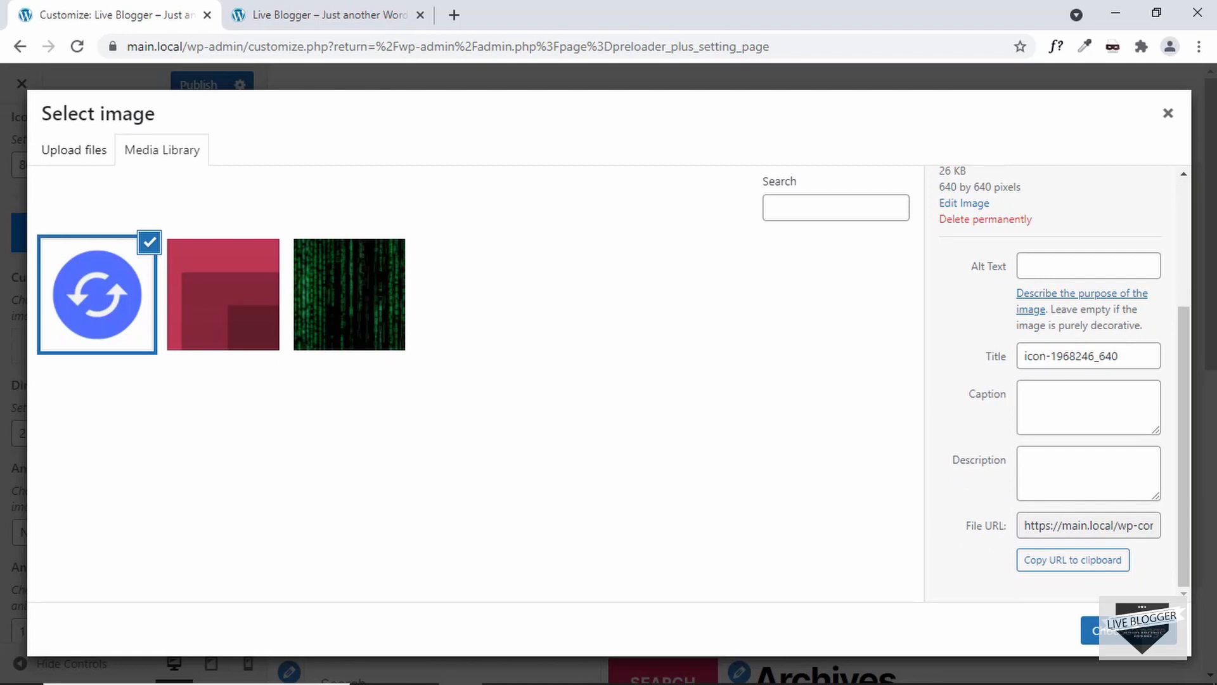
click(1106, 631)
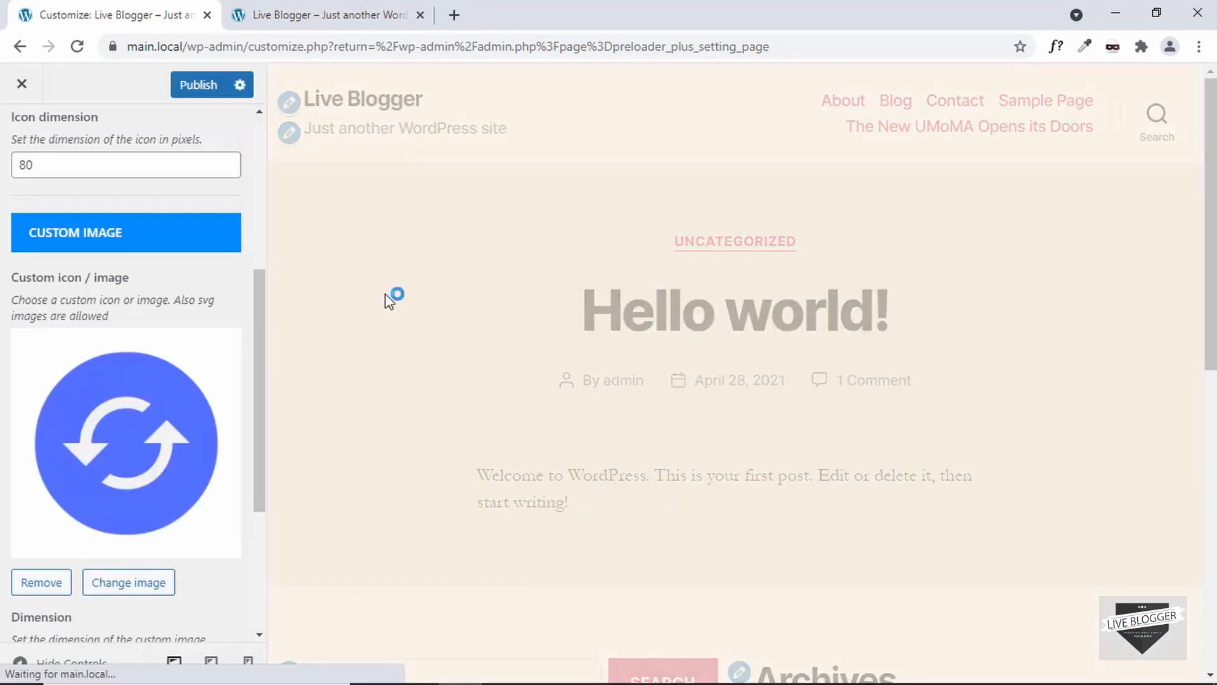
Step: Make the Custom image element visible in the preloader's elements list
scroll(132, 384, down, 1)
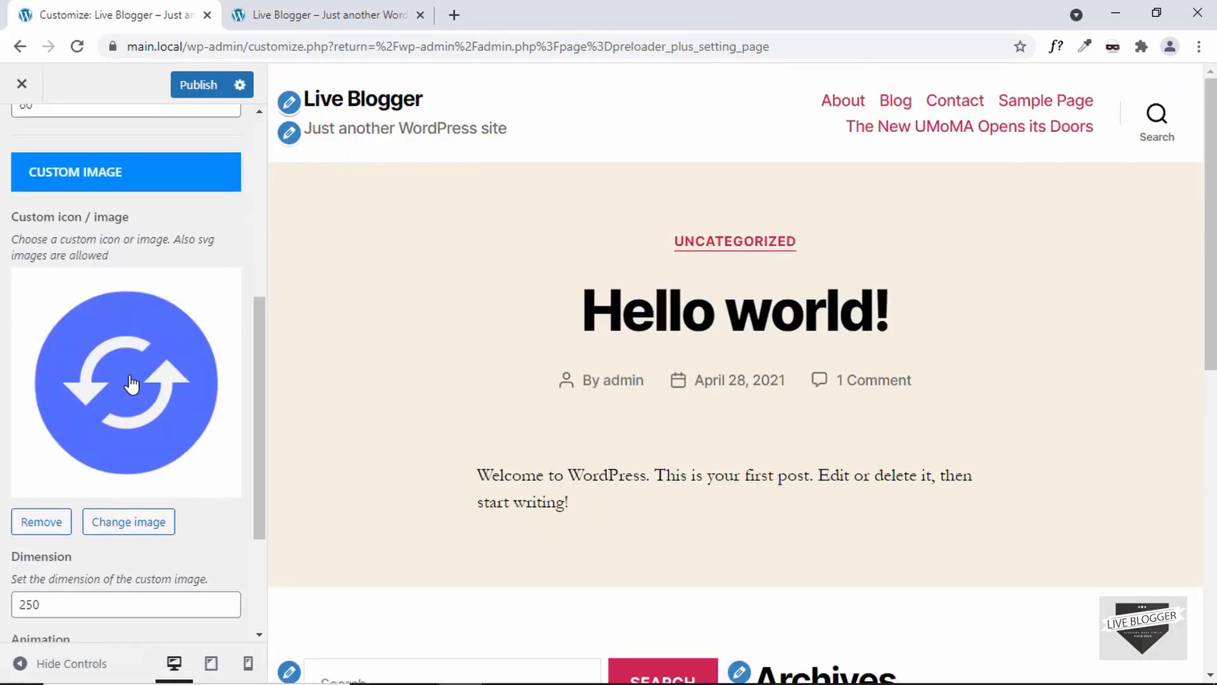
scroll(96, 418, down, 3)
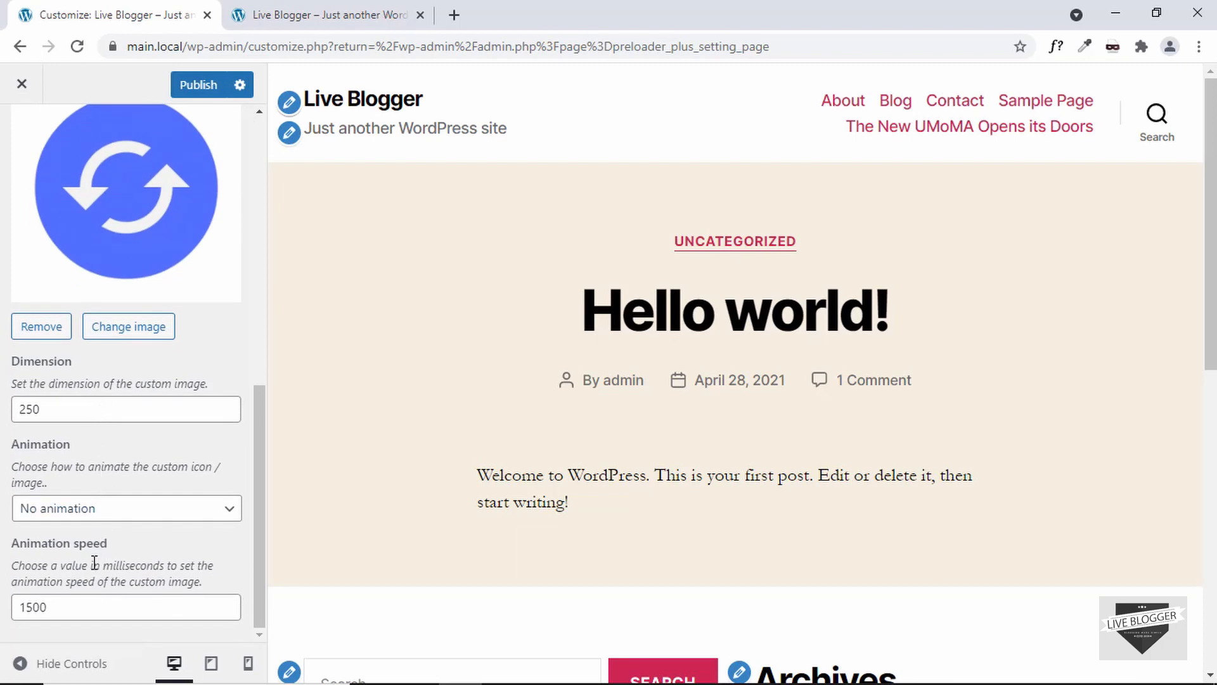
scroll(97, 453, up, 10)
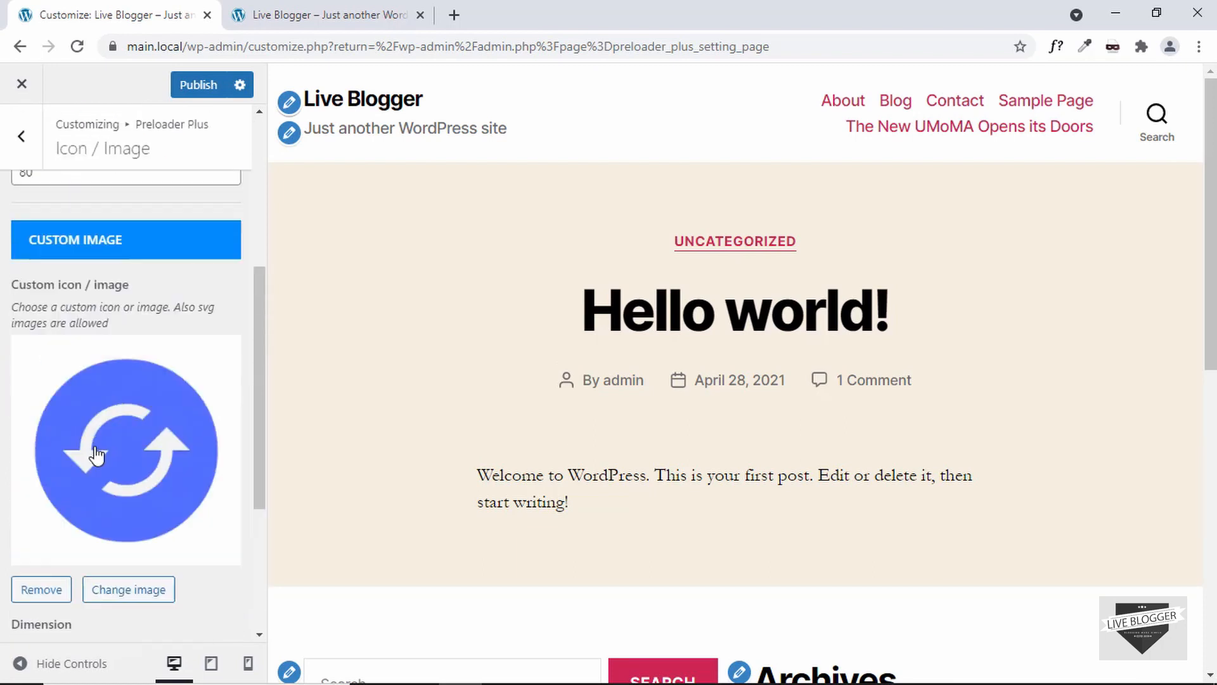
click(22, 134)
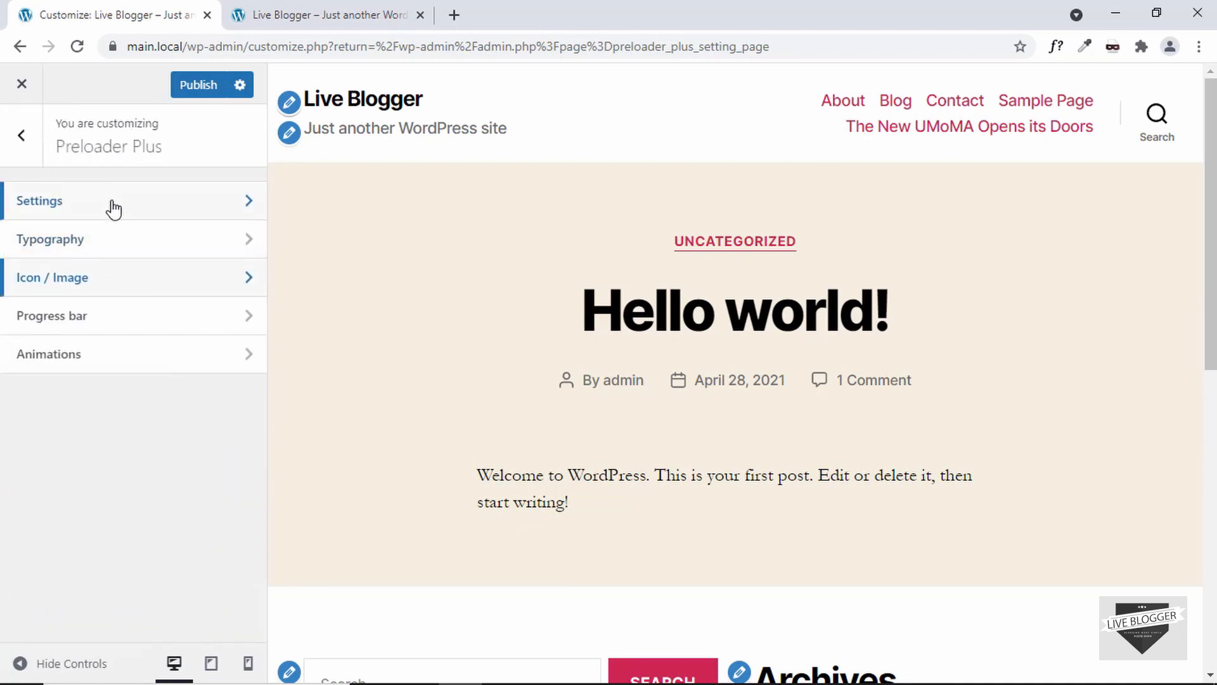
click(111, 207)
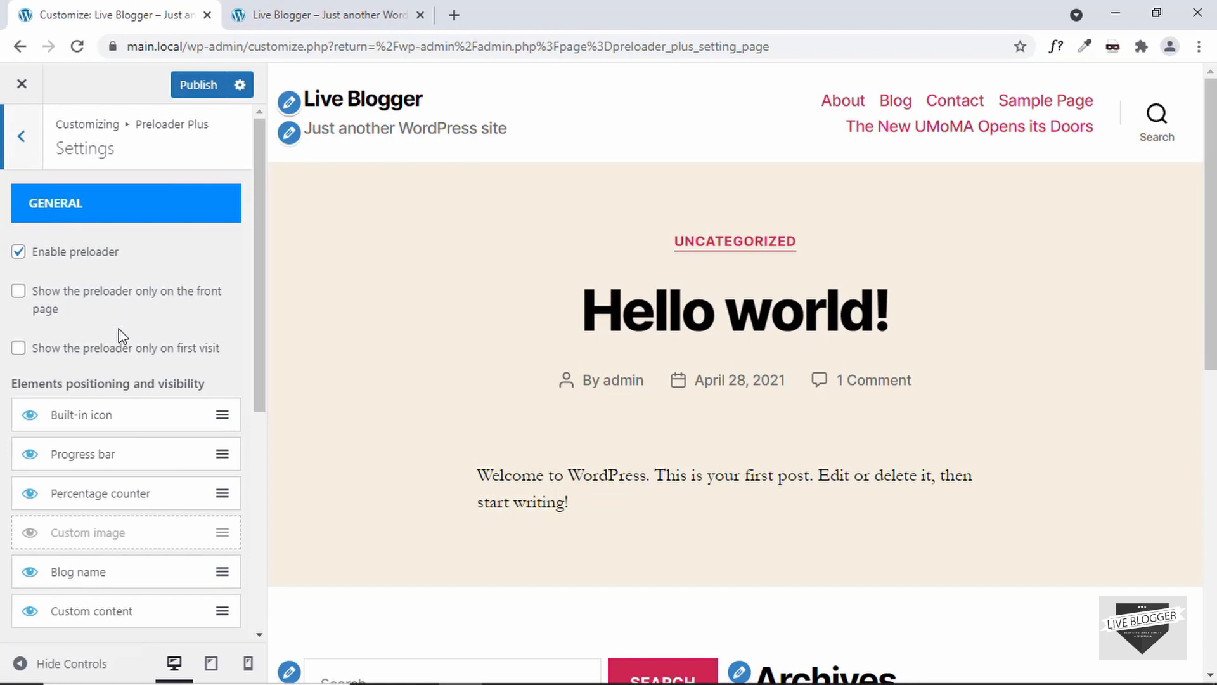
scroll(123, 336, down, 1)
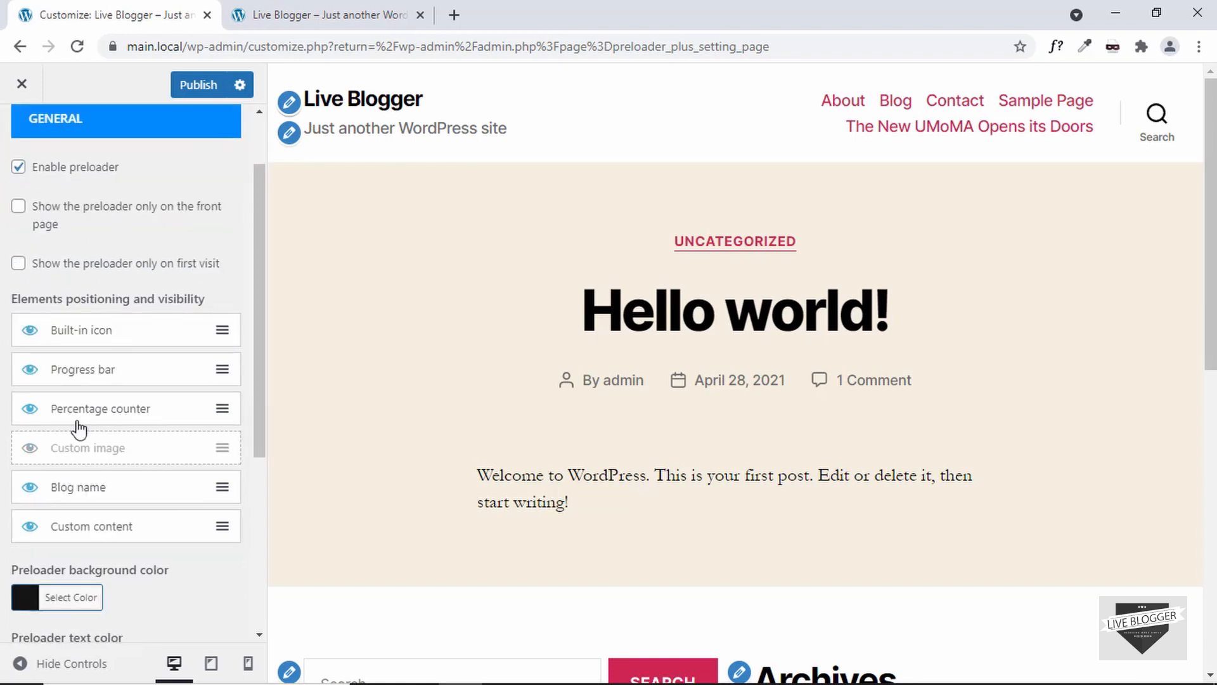
click(29, 450)
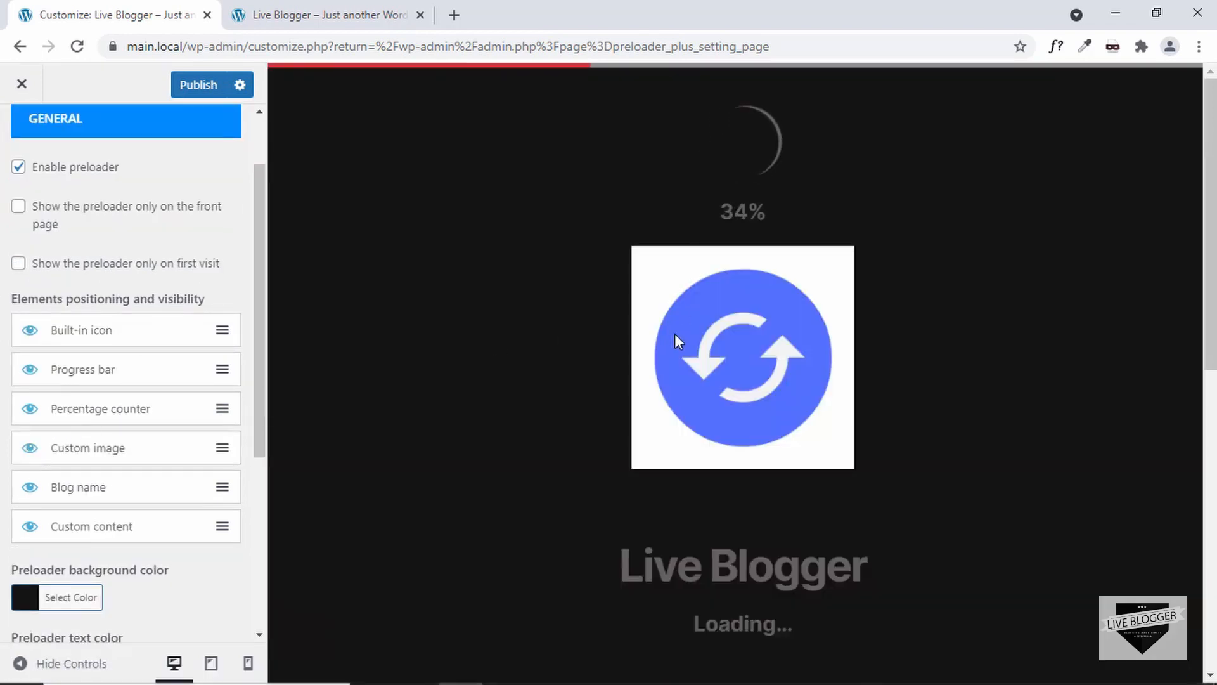
Step: Toggle the Custom image element off and back on, and hide the Built-in icon element
click(30, 449)
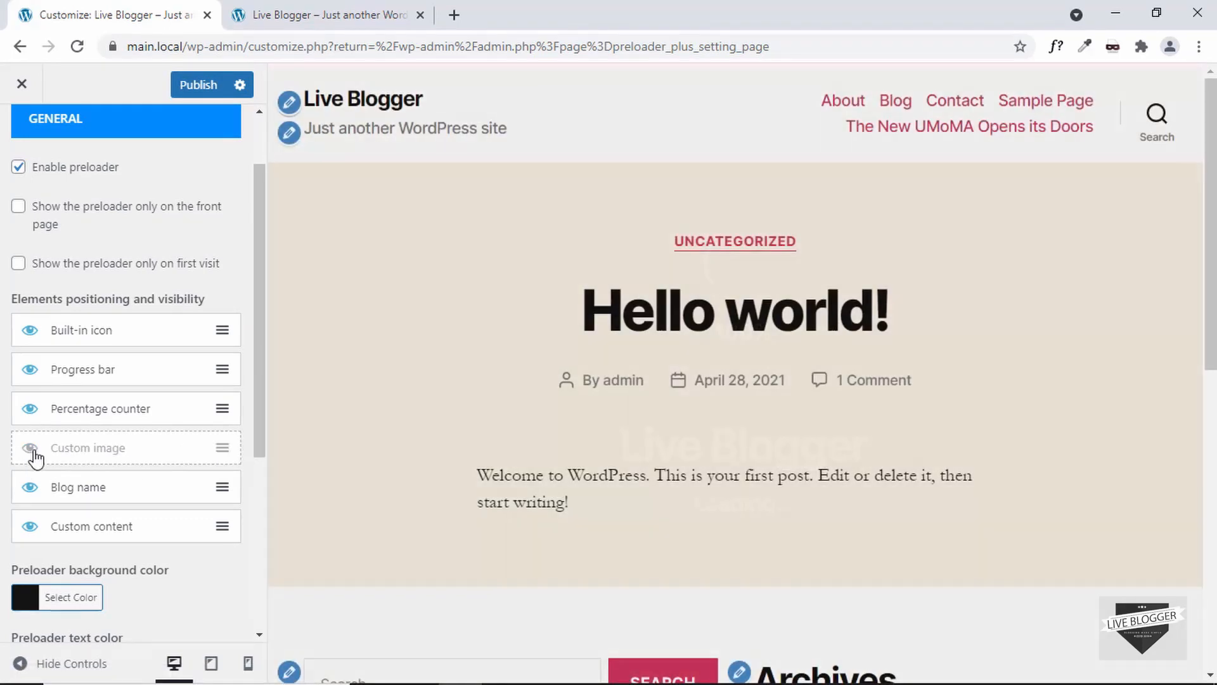
click(29, 449)
click(30, 330)
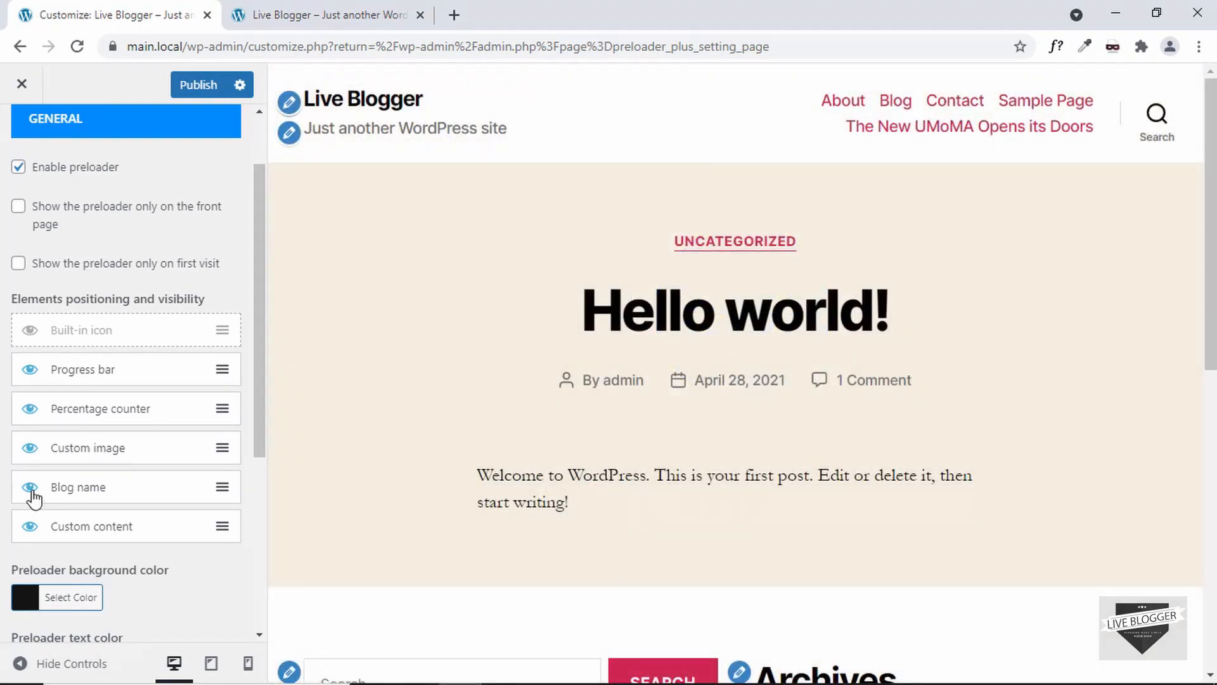
Step: Hide the Blog name and Custom content elements in the preloader's elements list
click(30, 487)
click(30, 526)
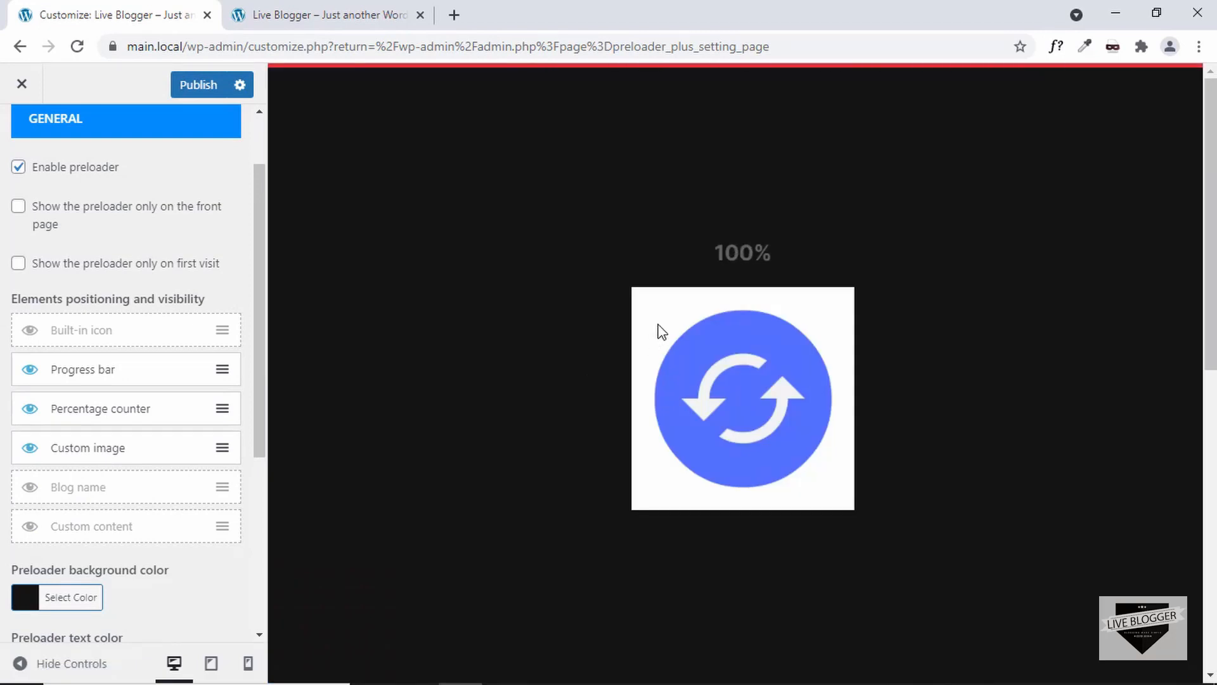
scroll(63, 463, down, 2)
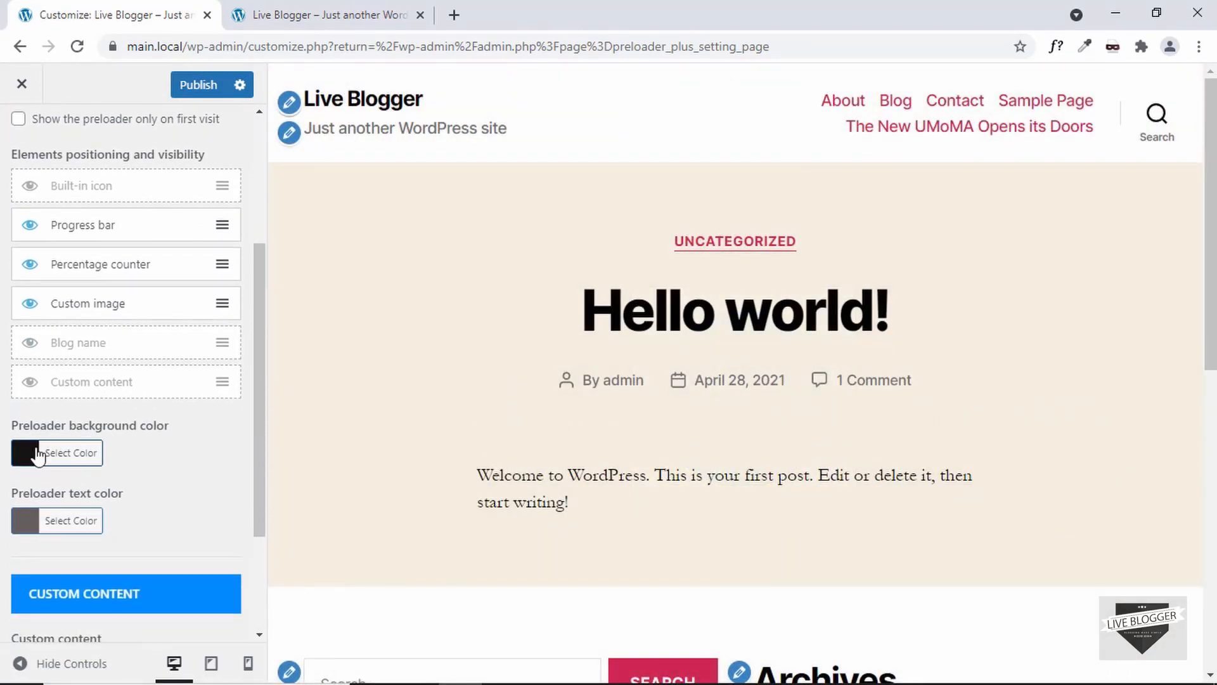
click(92, 456)
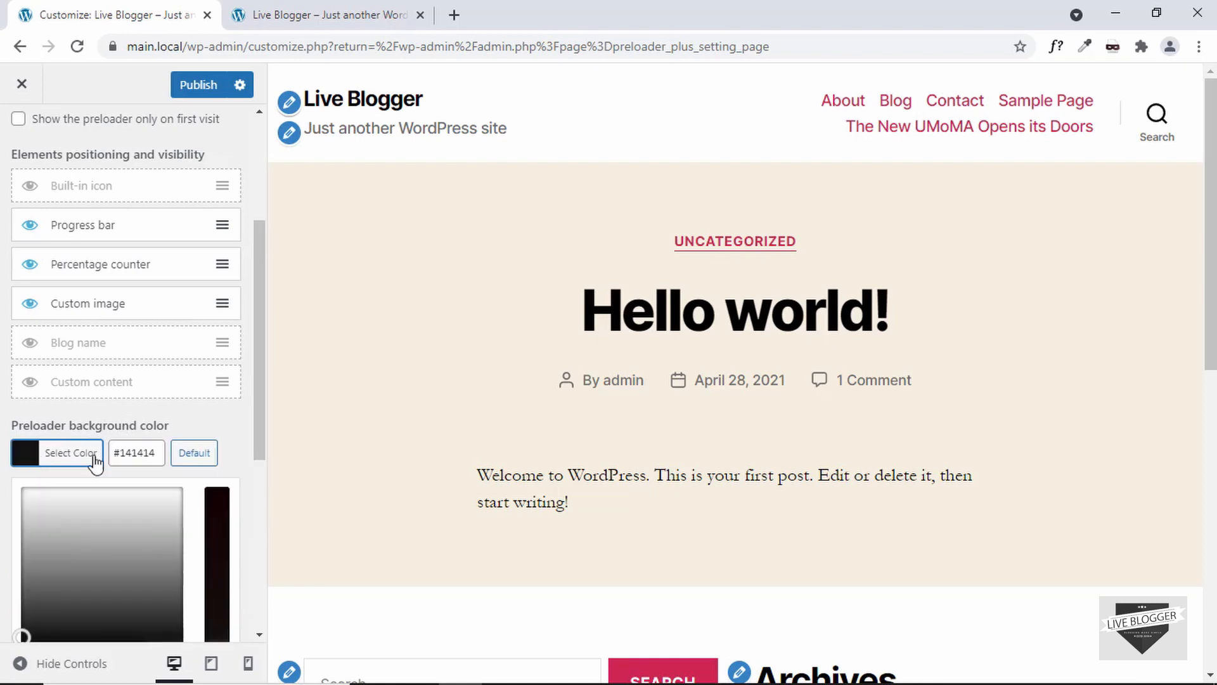
scroll(182, 451, up, 4)
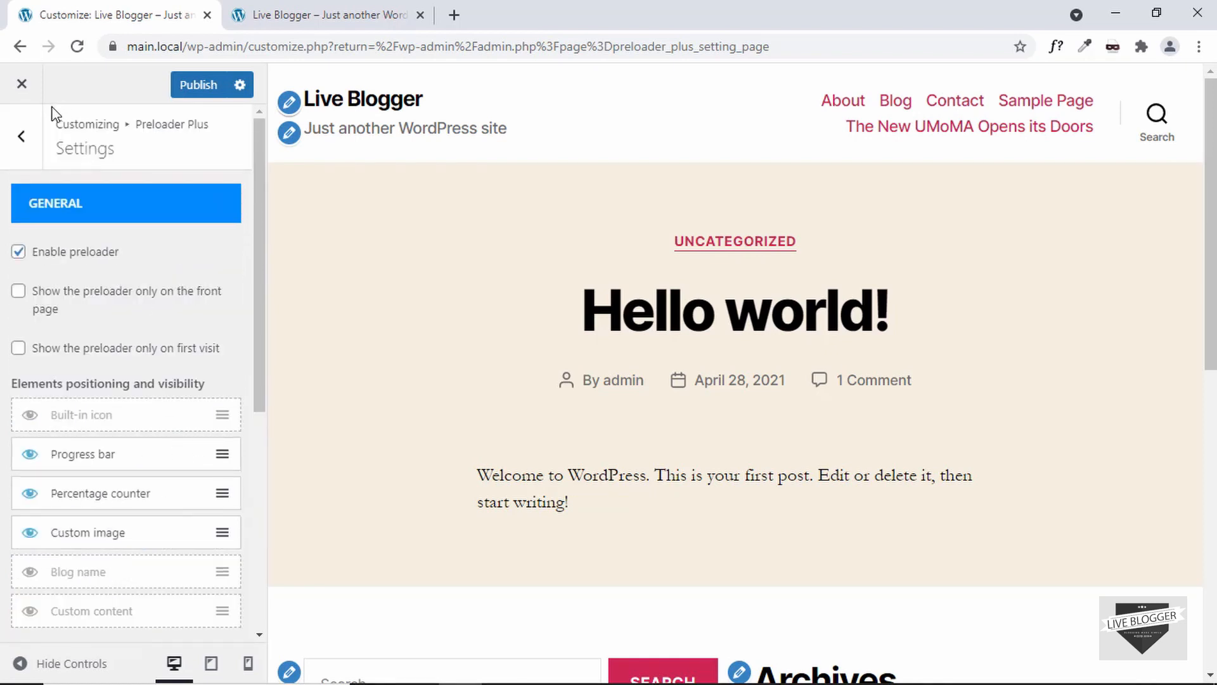
Step: Open the Icon / Image settings and set the custom image animation to Rotation
click(23, 137)
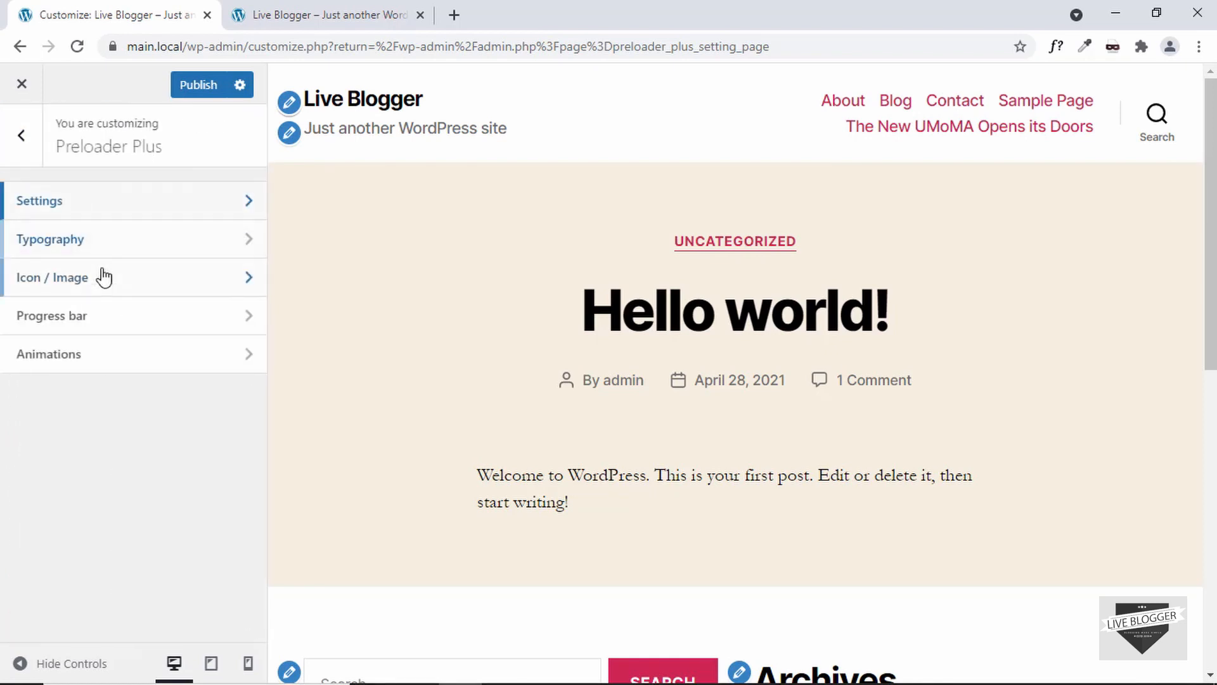
click(141, 282)
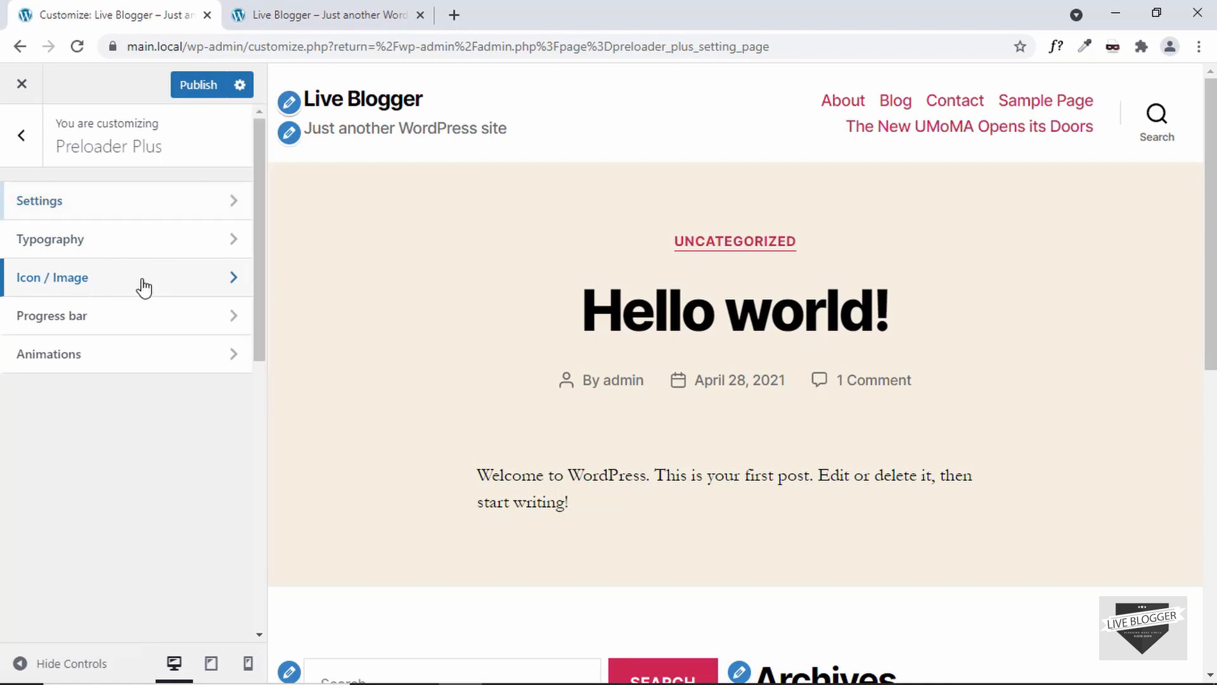
scroll(149, 414, down, 1)
scroll(150, 415, down, 8)
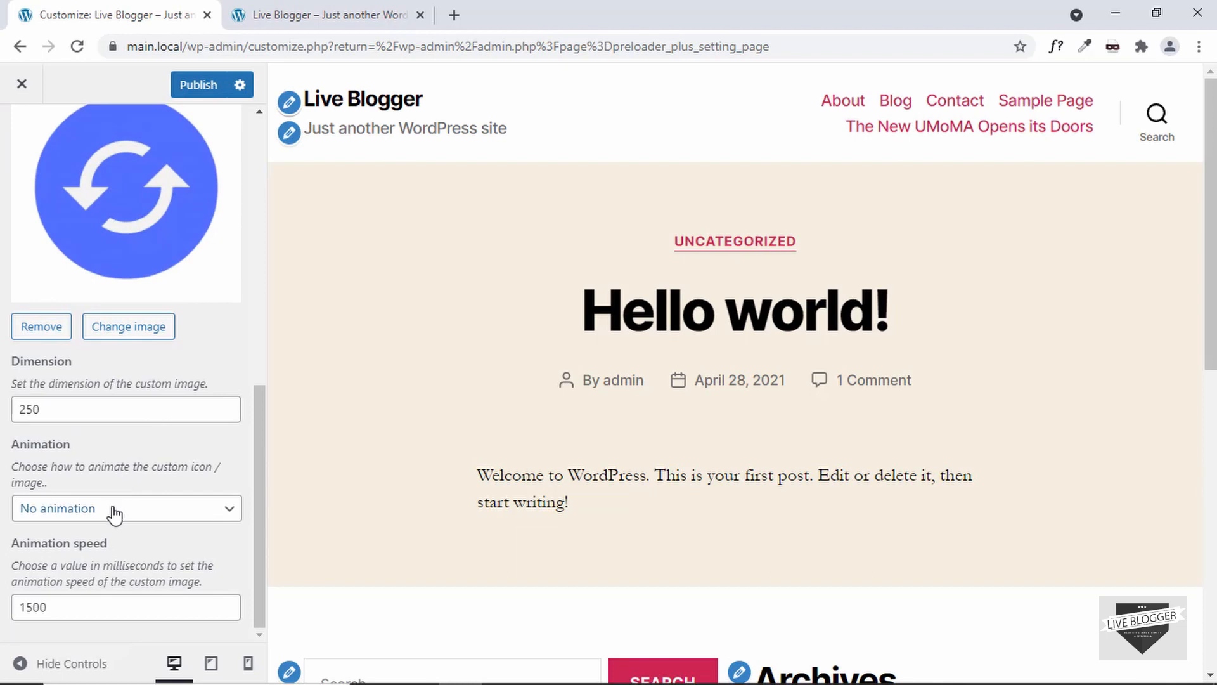
click(169, 521)
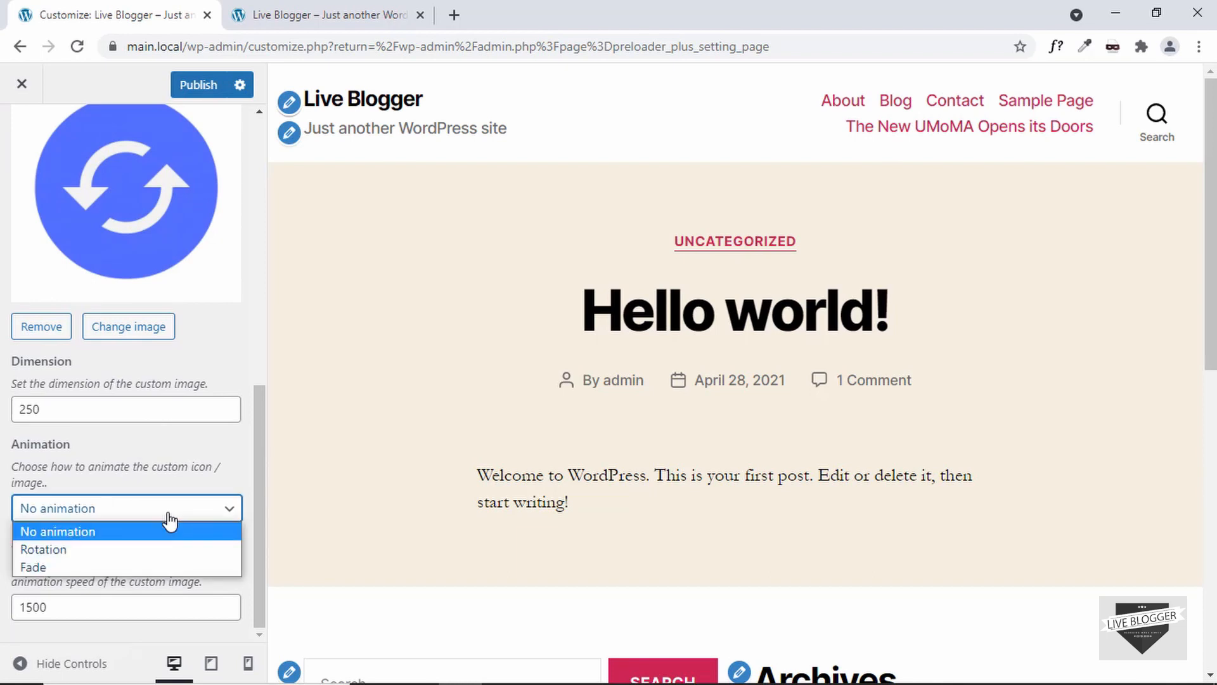
click(126, 552)
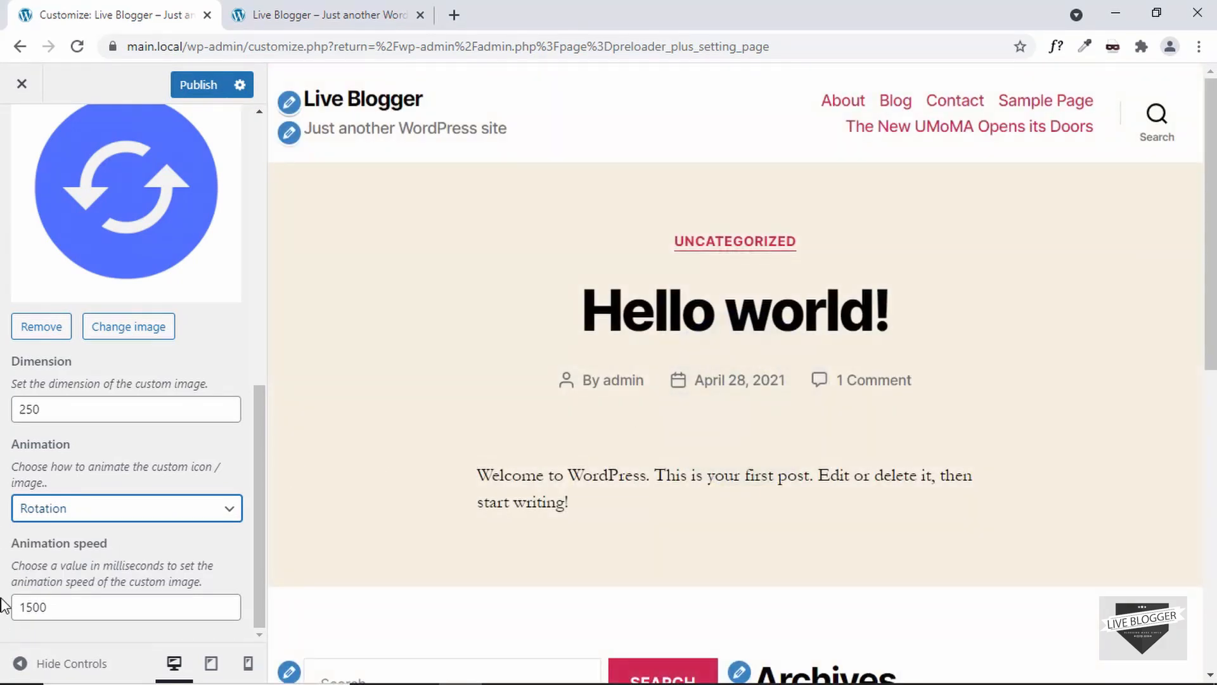
Step: Set the custom image dimension to 100
drag(70, 609, 8, 612)
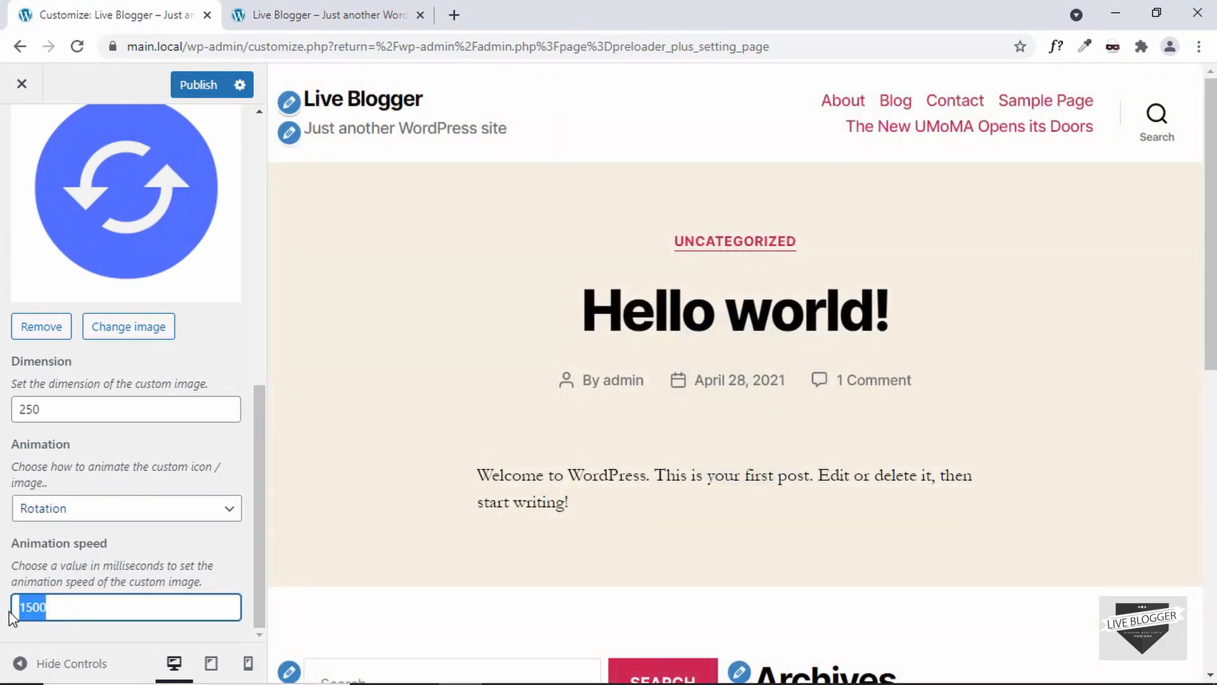
click(142, 563)
drag(82, 404, 3, 417)
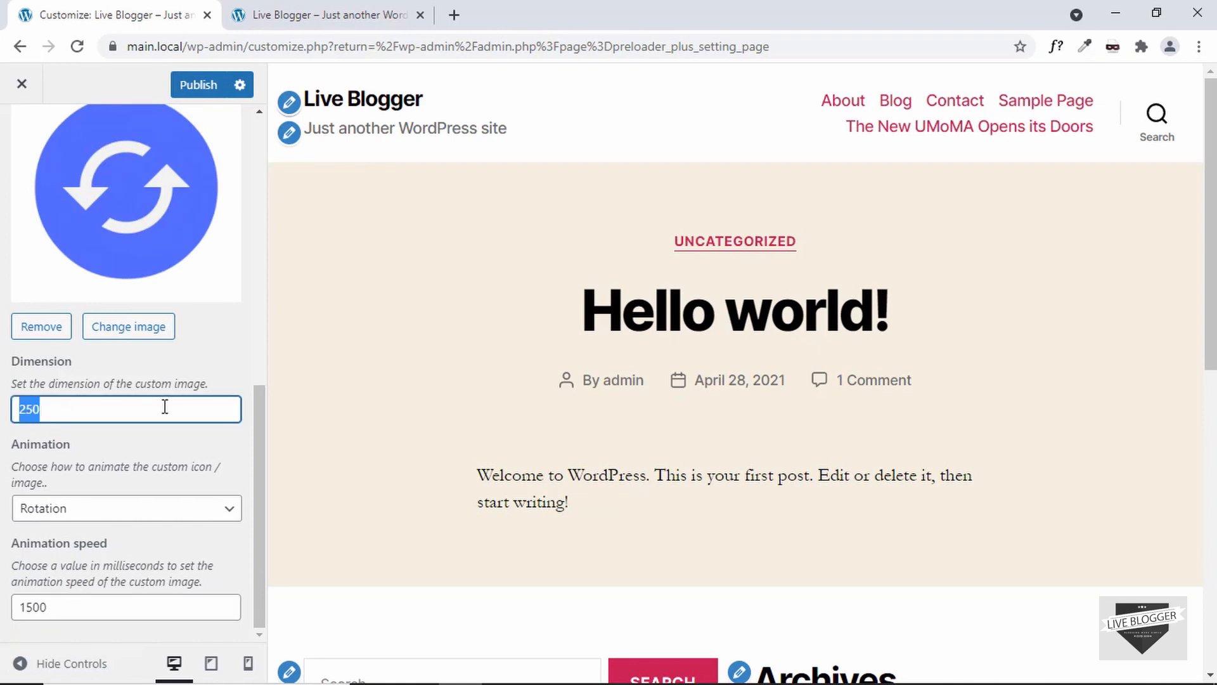
text(100)
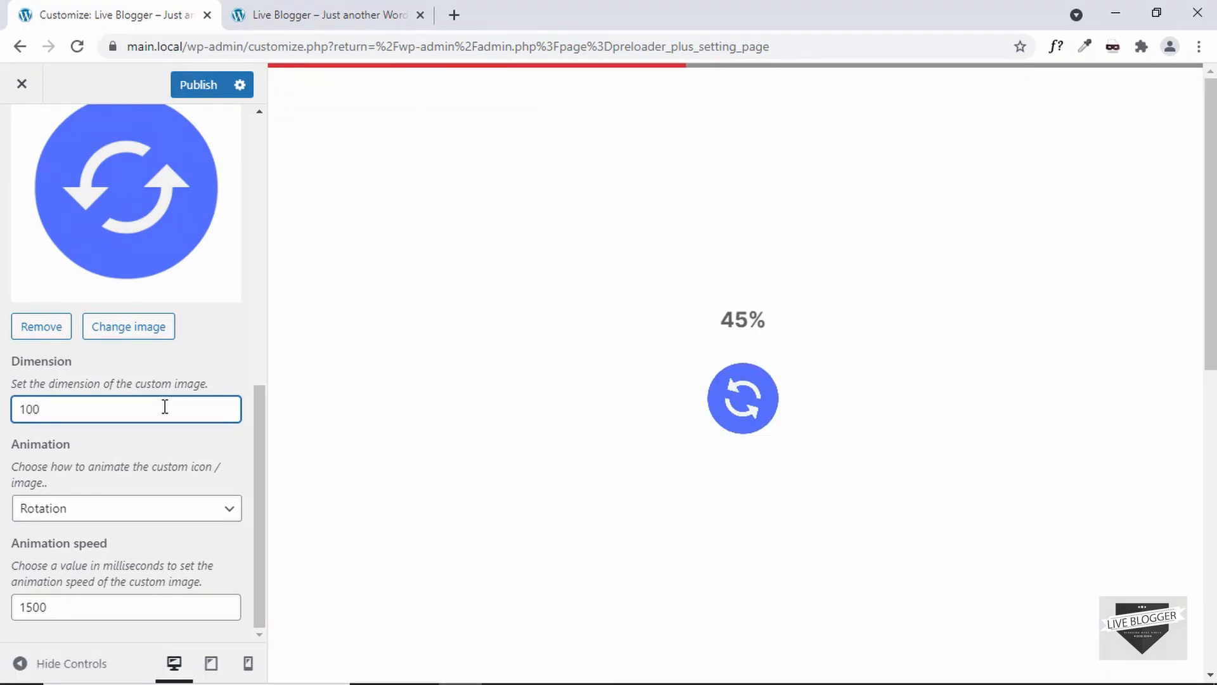
Step: Open the Progress bar settings and set its position to Middle and its width to 200px
scroll(163, 408, up, 10)
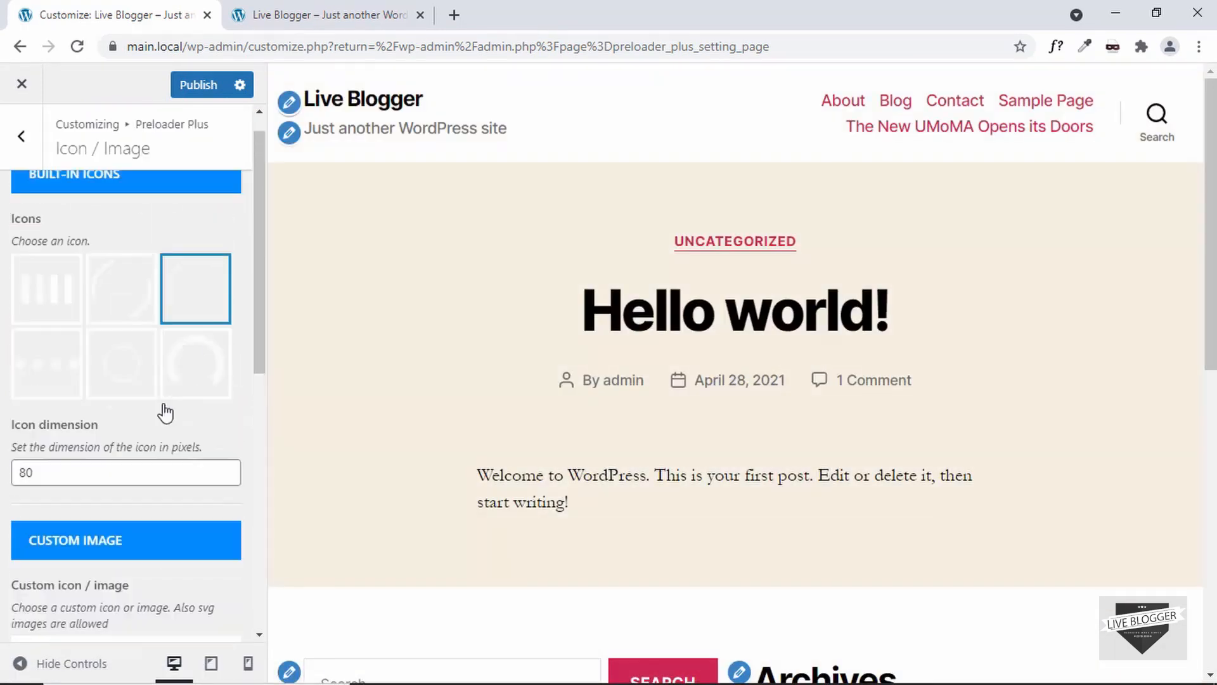
click(31, 146)
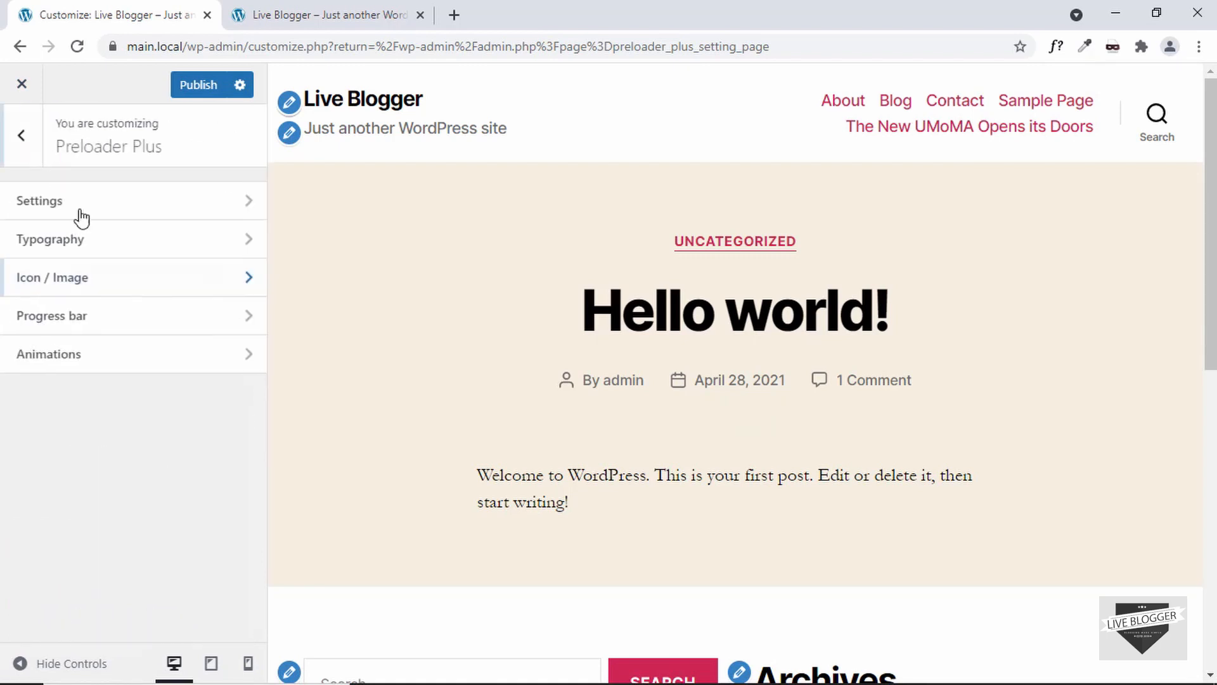
click(124, 326)
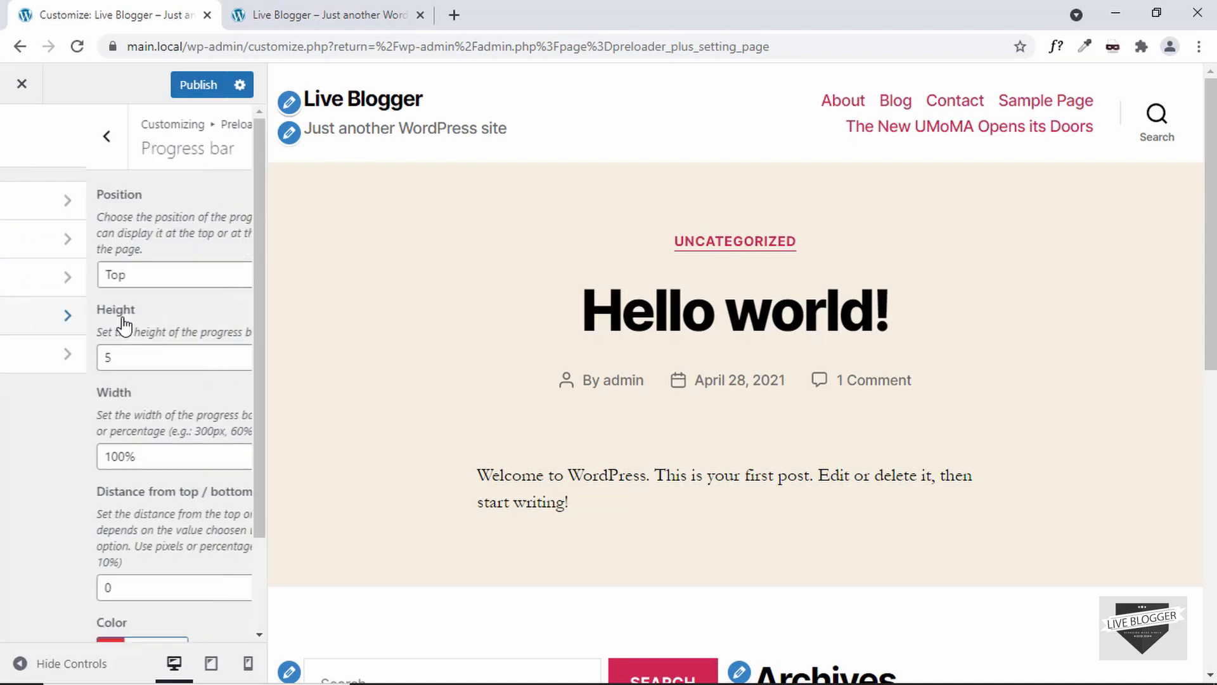
click(197, 279)
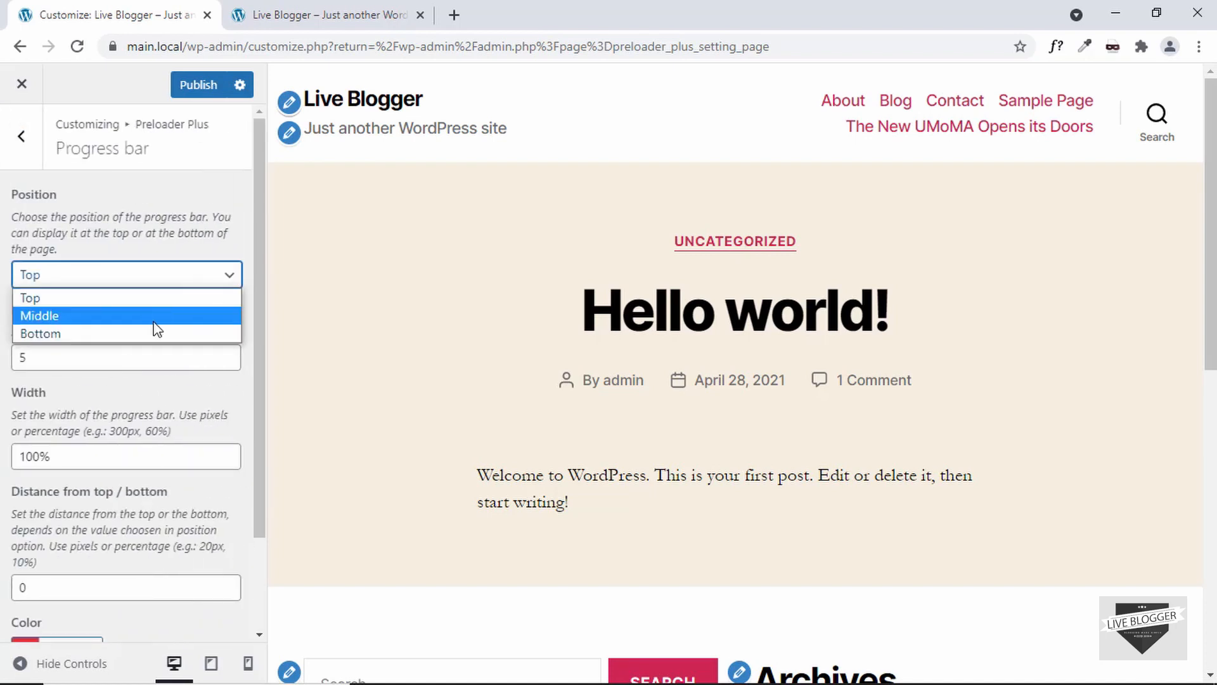
click(190, 232)
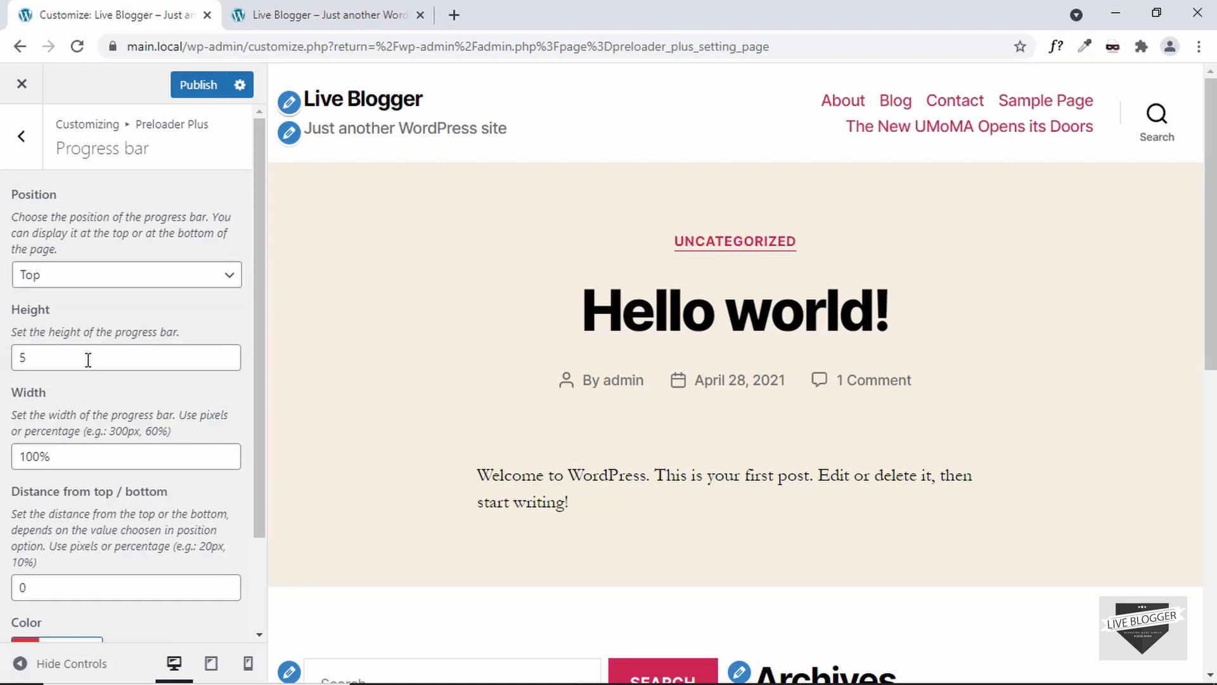
scroll(99, 465, down, 2)
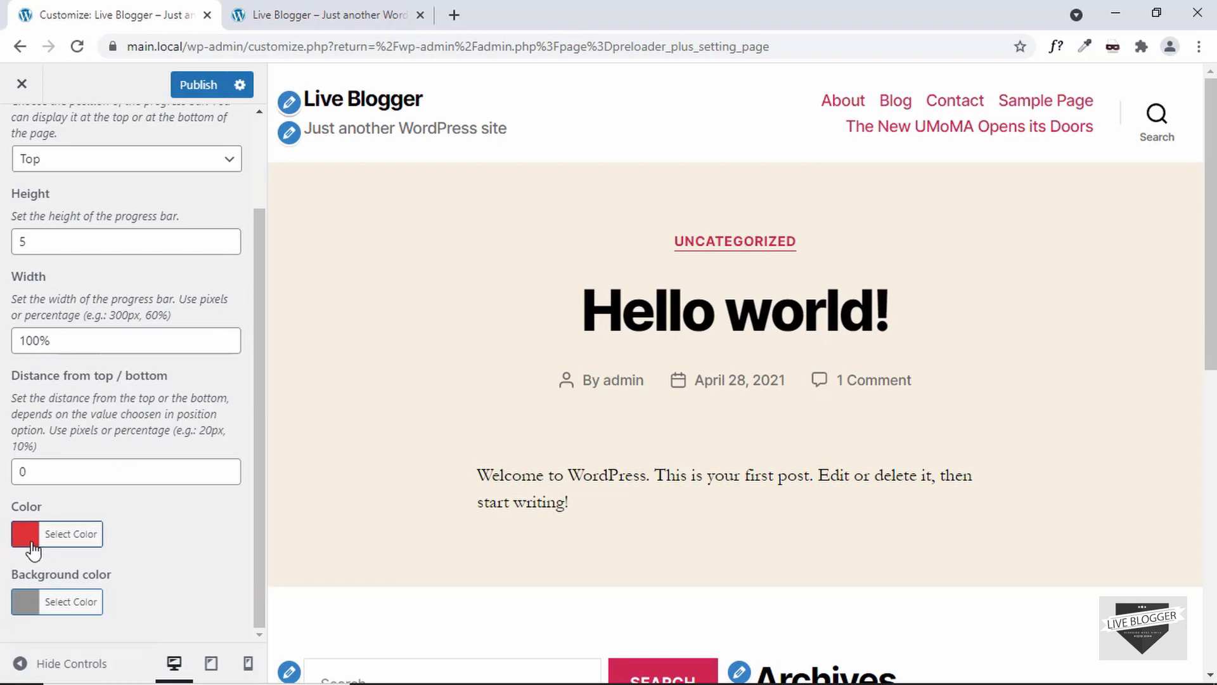
scroll(84, 532, up, 2)
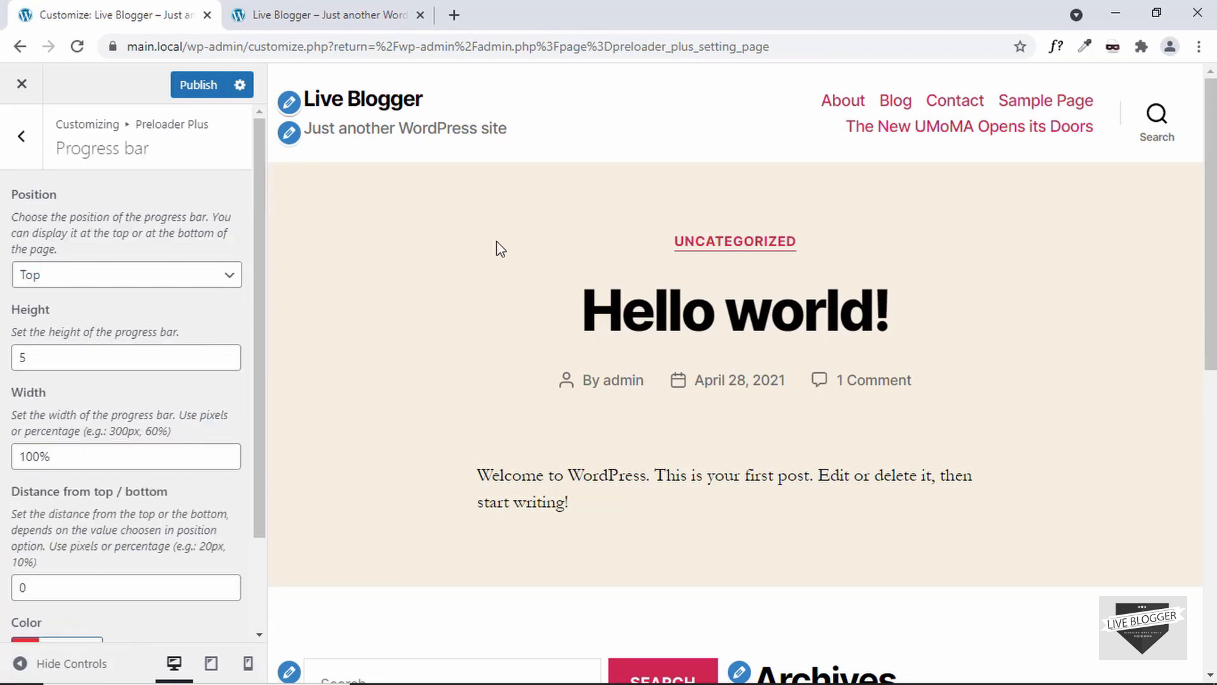
click(163, 290)
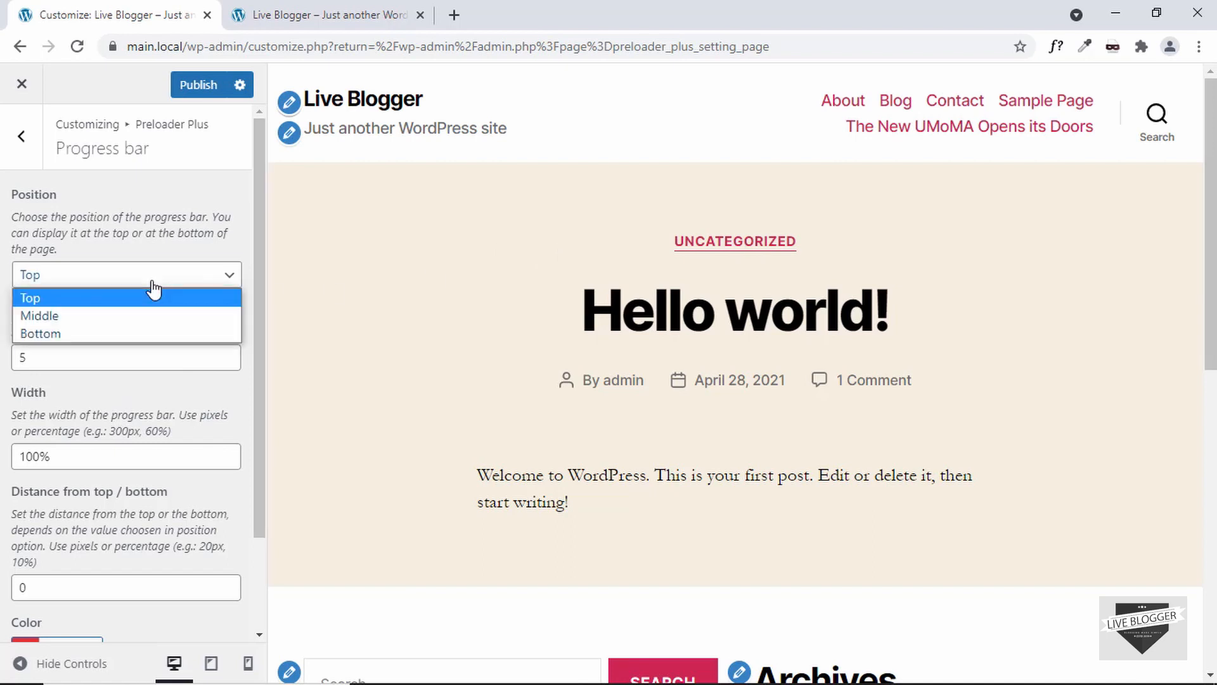
click(112, 315)
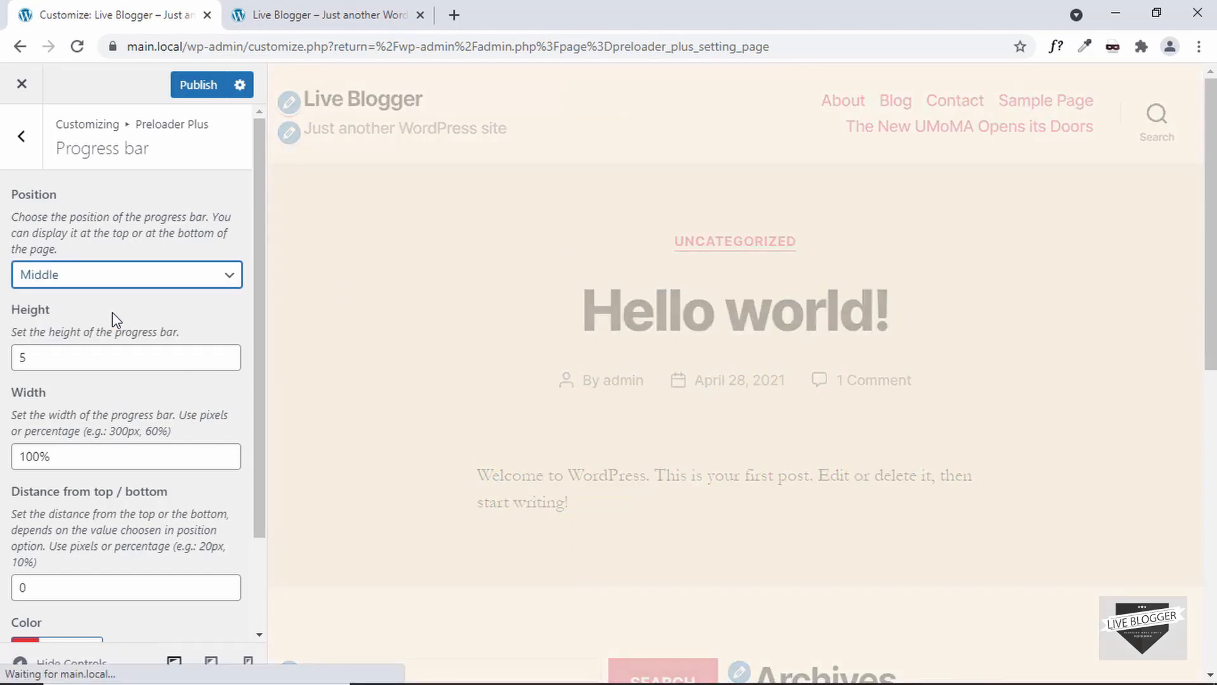
drag(70, 456, 3, 471)
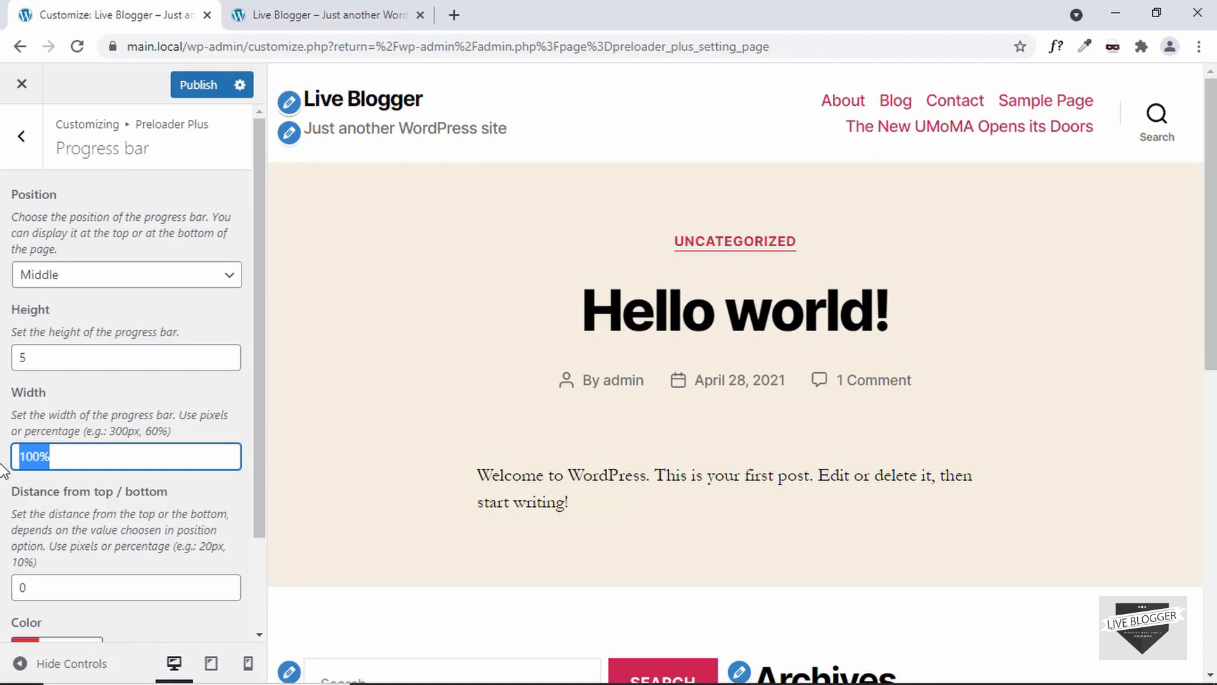
text(200px)
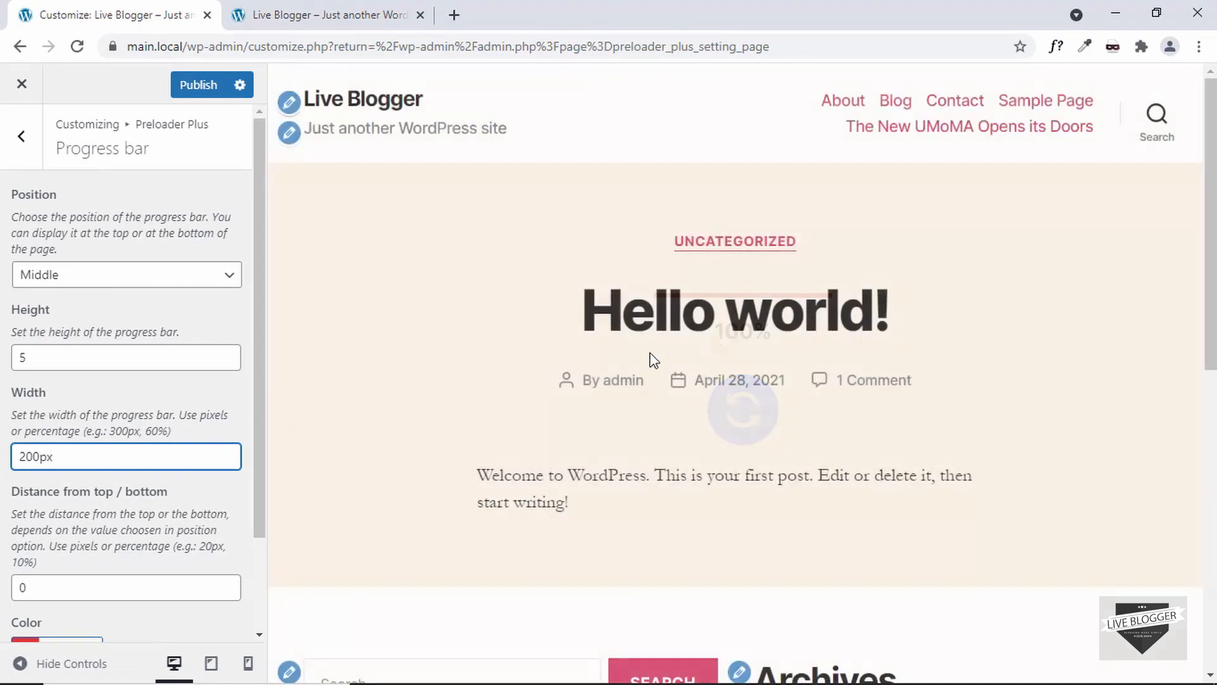
Step: Open the Animations settings and set the animation duration to 500 milliseconds
click(30, 135)
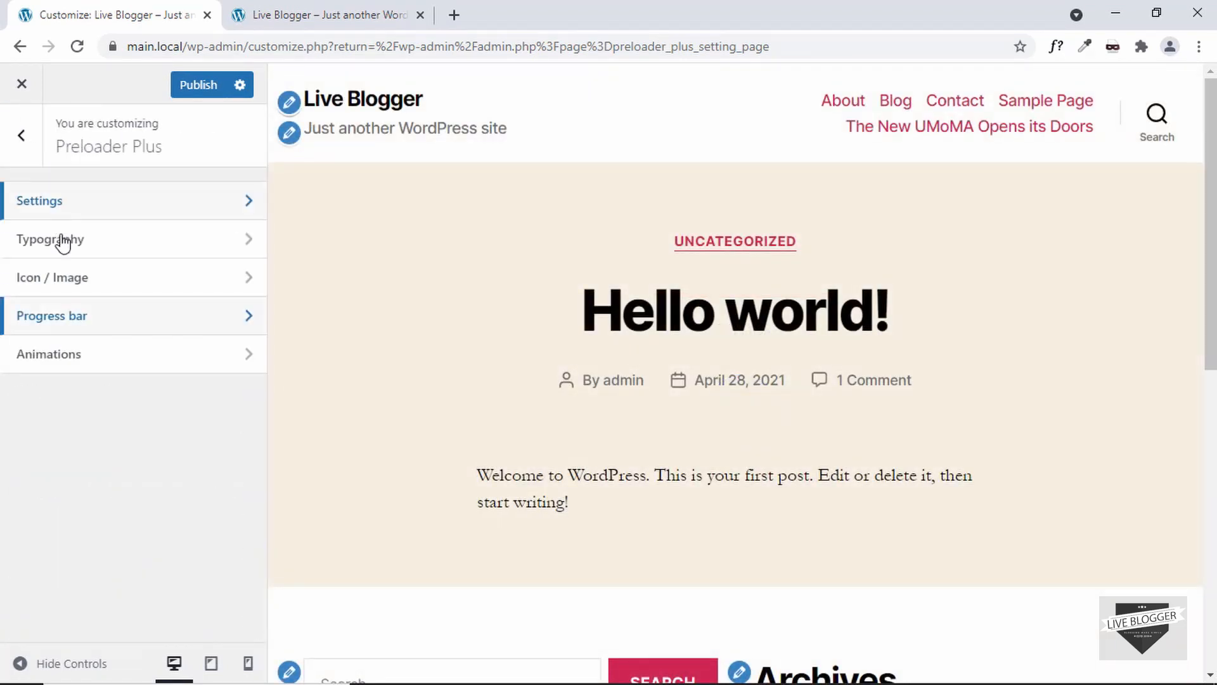
click(100, 359)
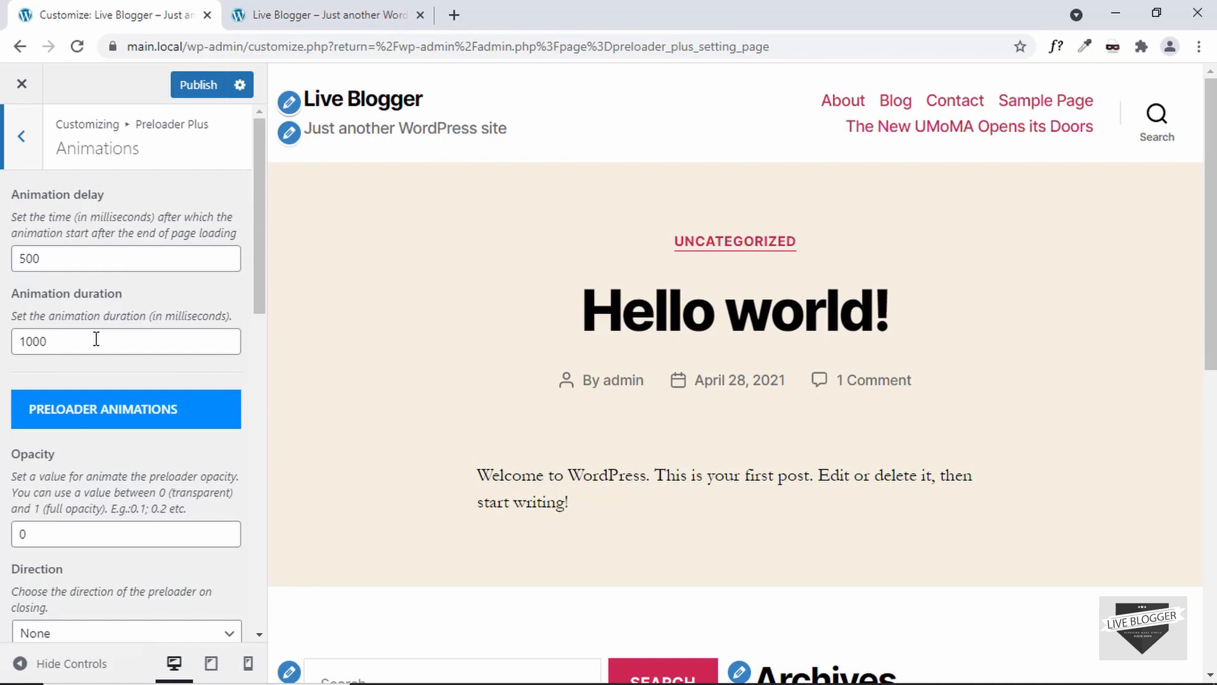
drag(97, 339, 18, 341)
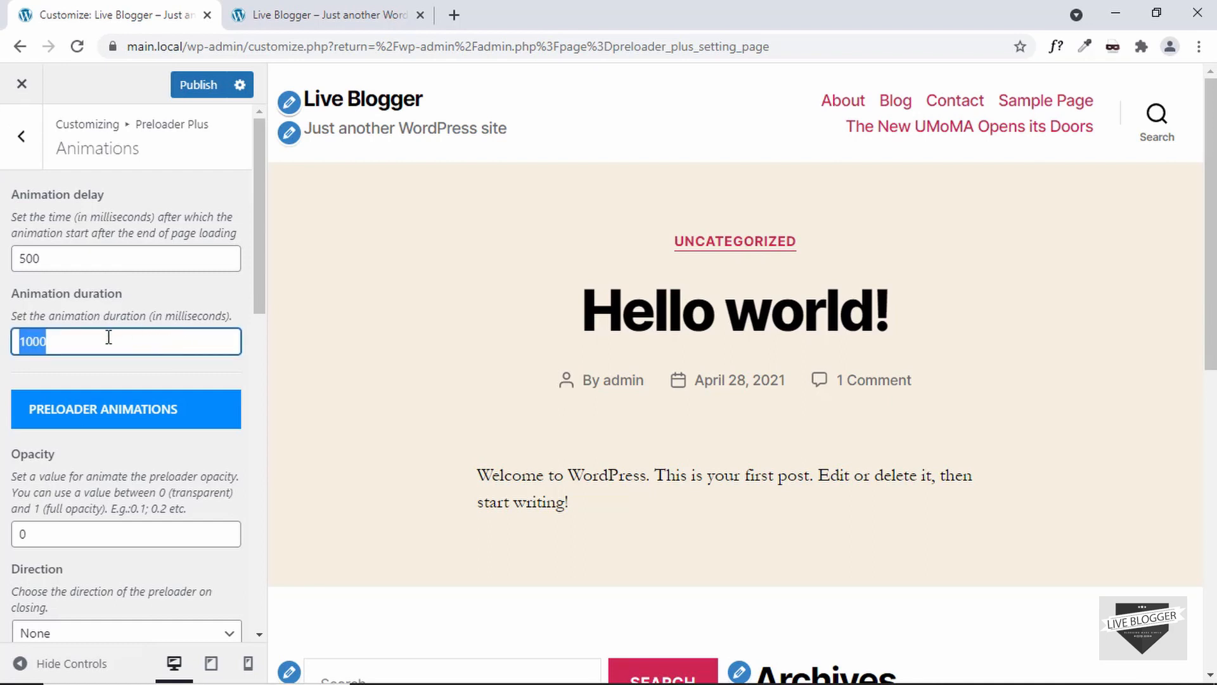
text(500)
Step: Set the preloader's closing direction to Top and its distance to 200px
scroll(182, 257, down, 3)
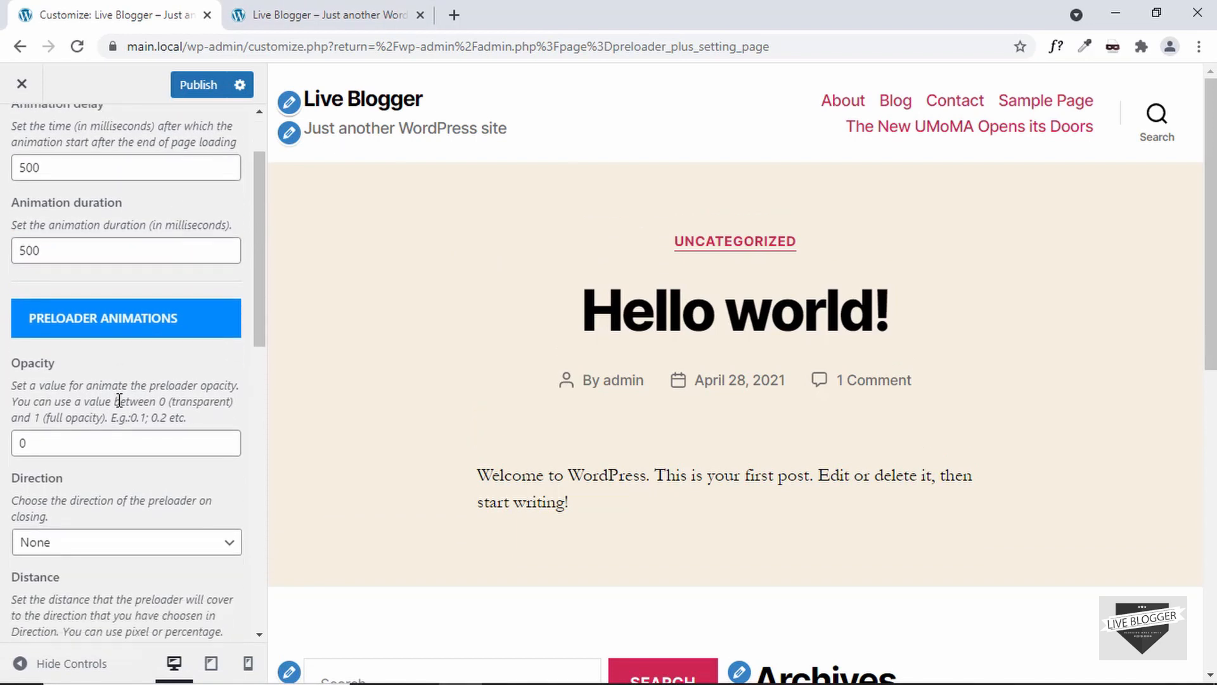
scroll(118, 406, down, 3)
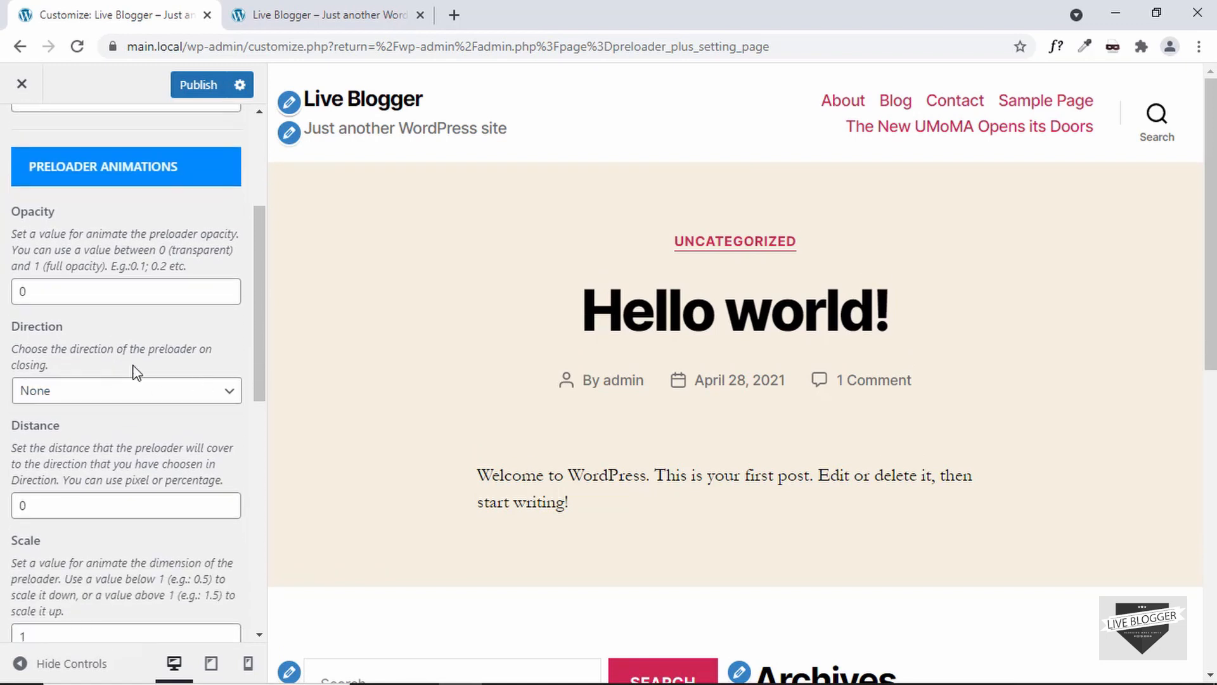
click(124, 400)
click(105, 430)
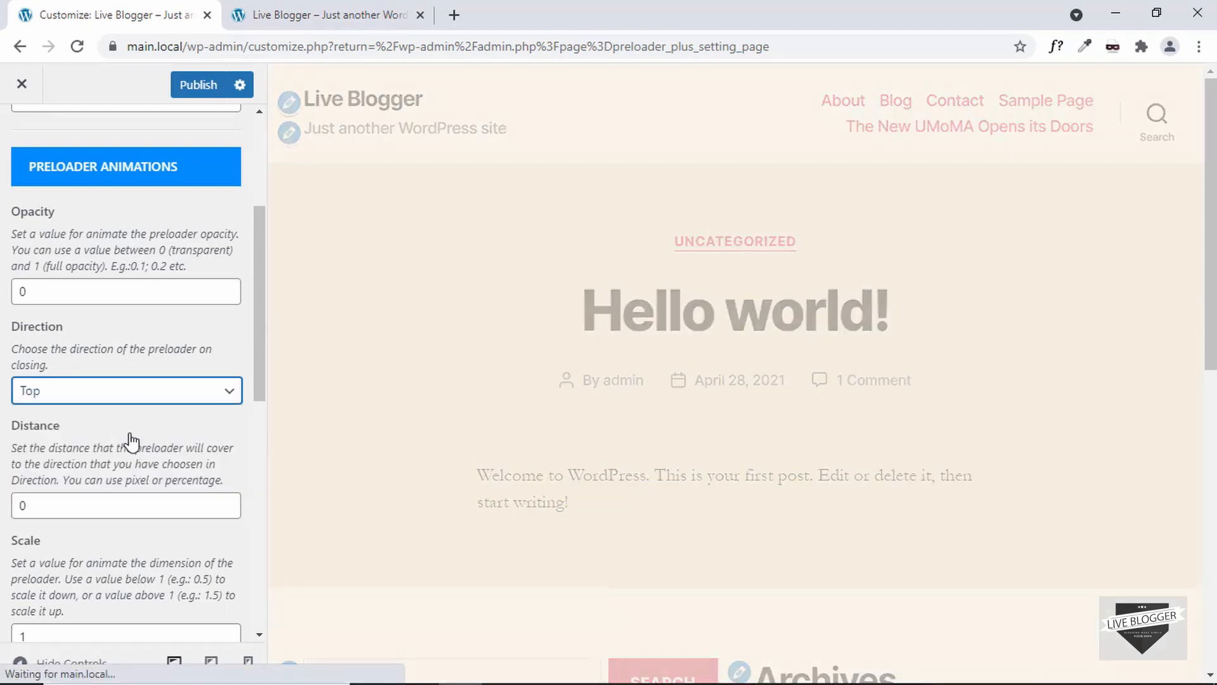
scroll(132, 441, down, 2)
click(88, 397)
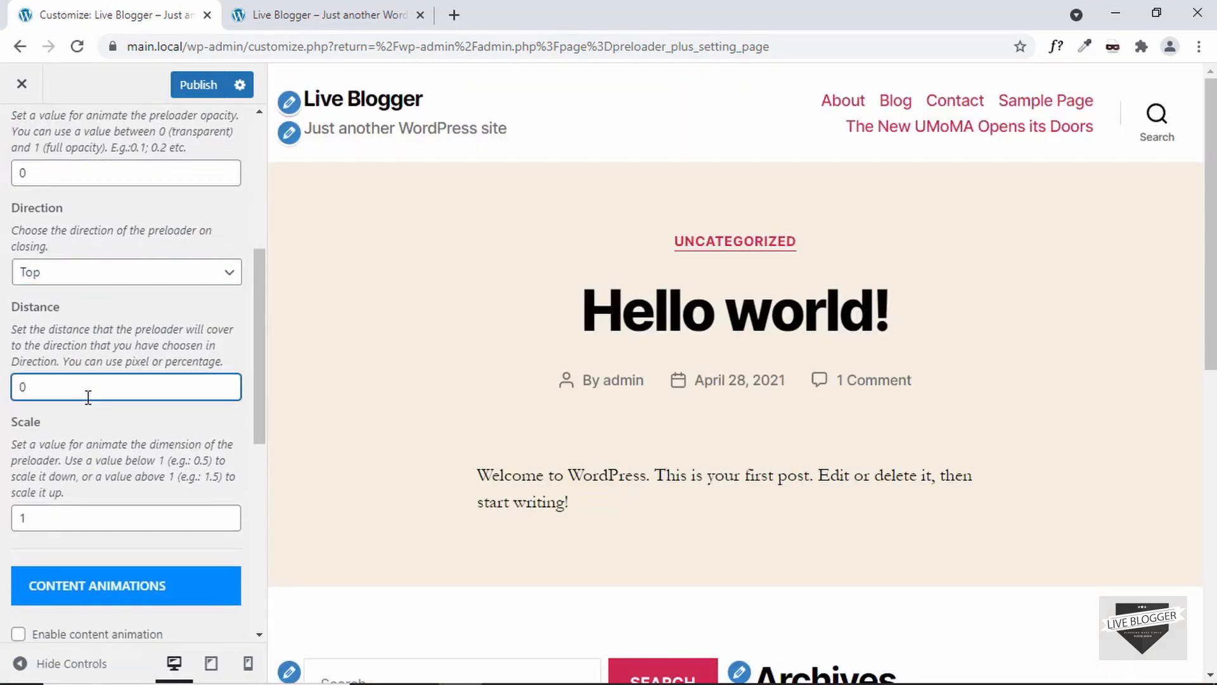
key(BackSpace)
text(200)
Step: Set the preloader animation scale to 0.3
double_click(21, 518)
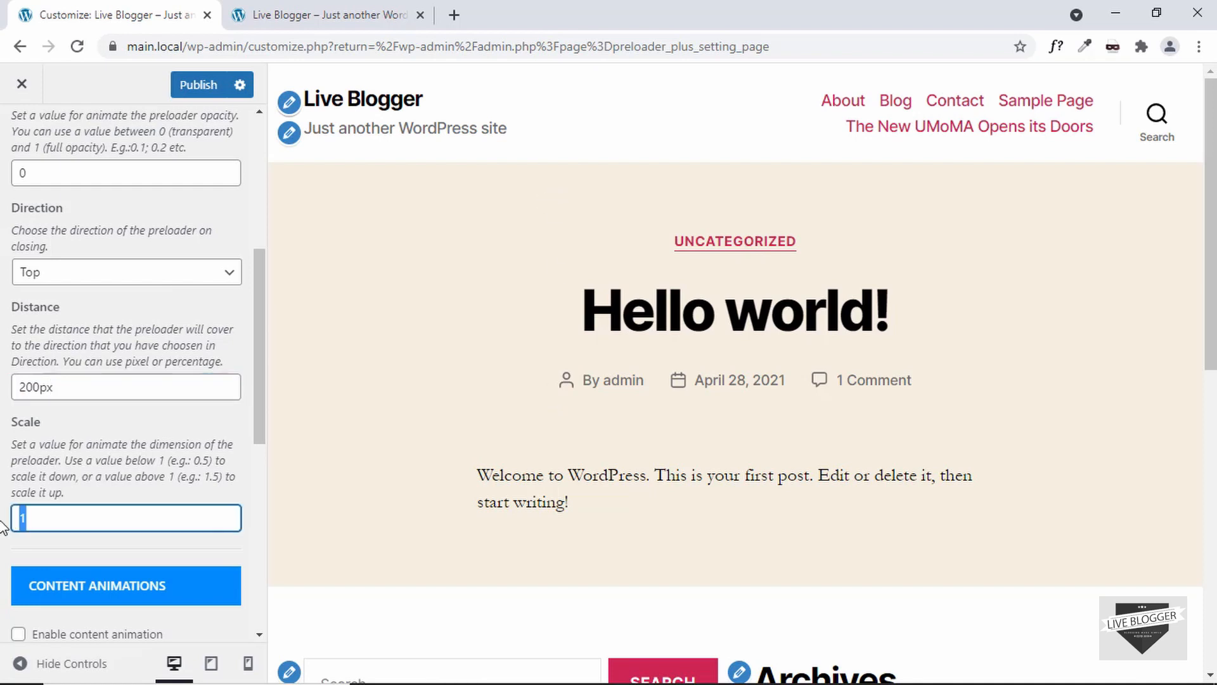
text(0.3)
scroll(105, 444, down, 4)
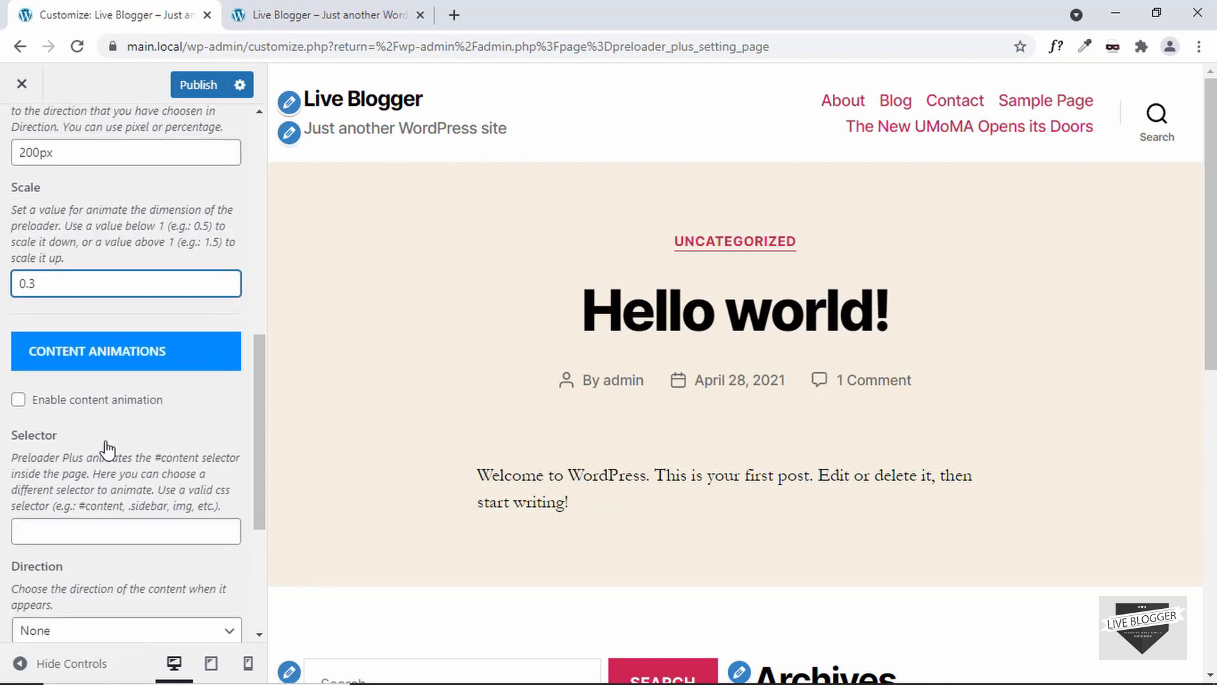
scroll(124, 380, up, 6)
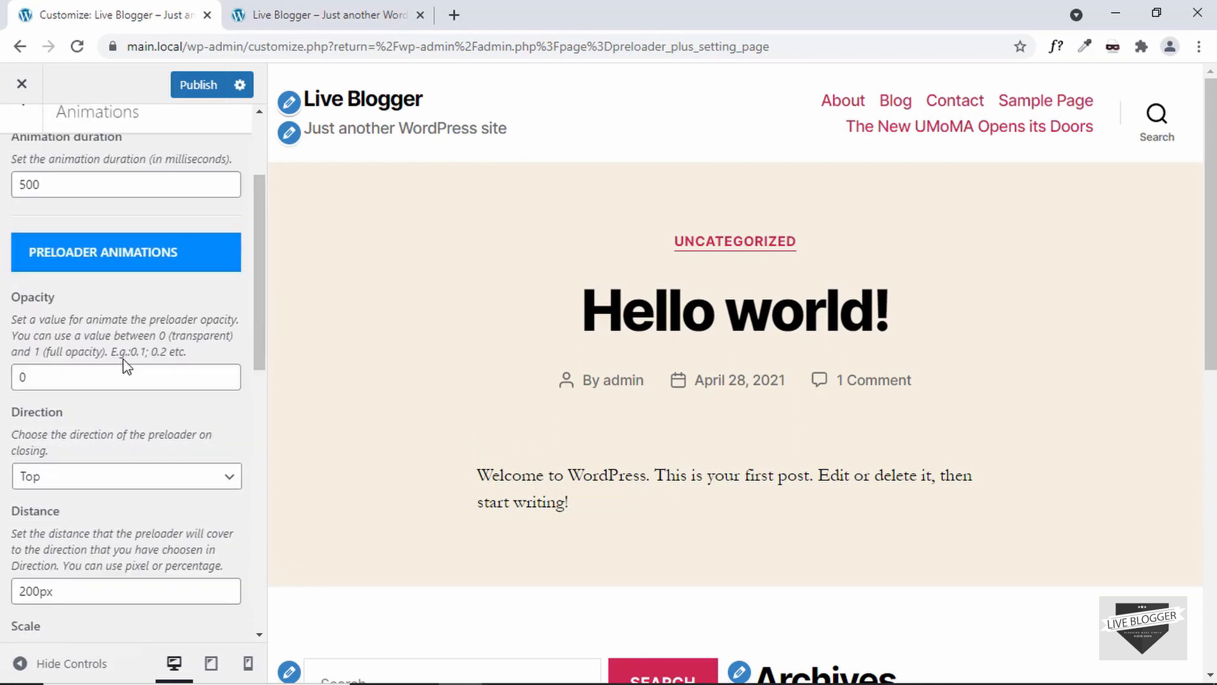
scroll(123, 373, down, 7)
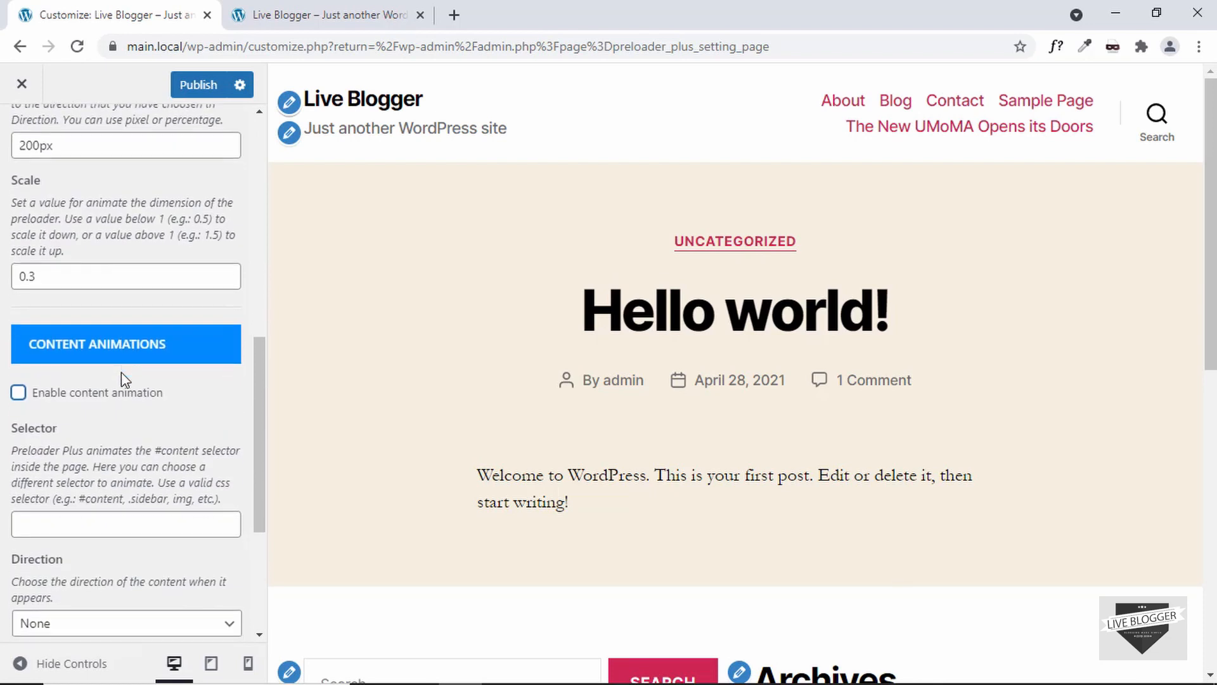
scroll(150, 354, down, 2)
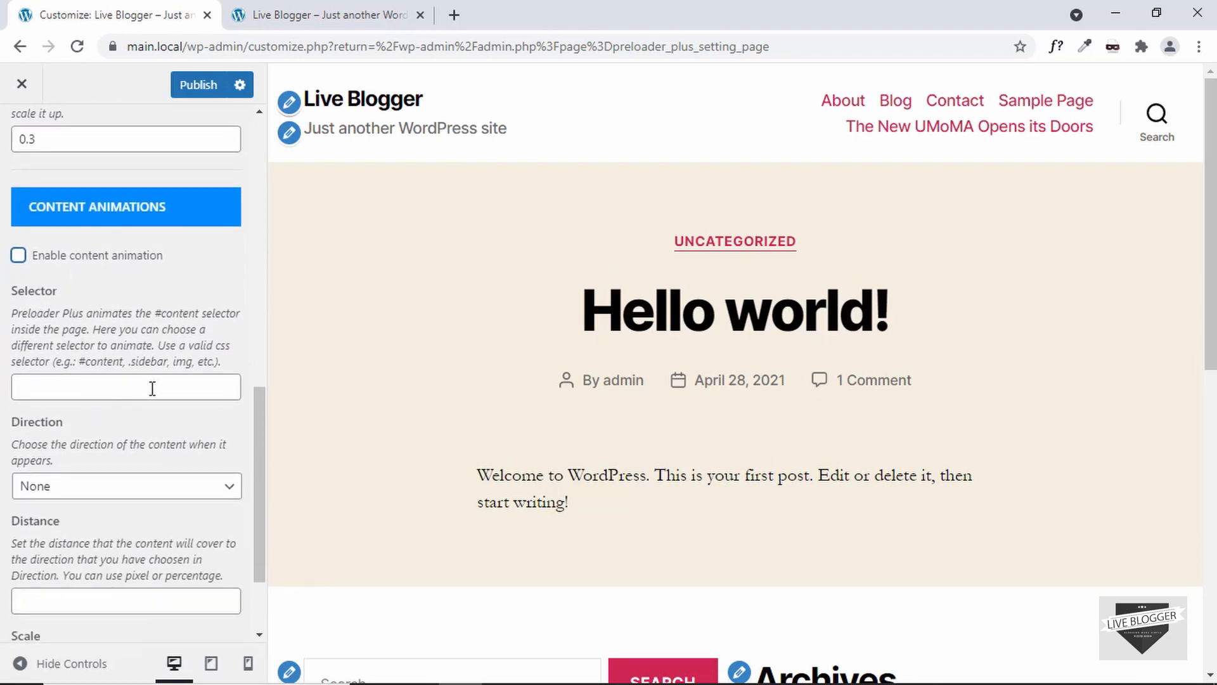
Step: Leave the Animations settings and publish the Customizer changes
scroll(152, 393, down, 2)
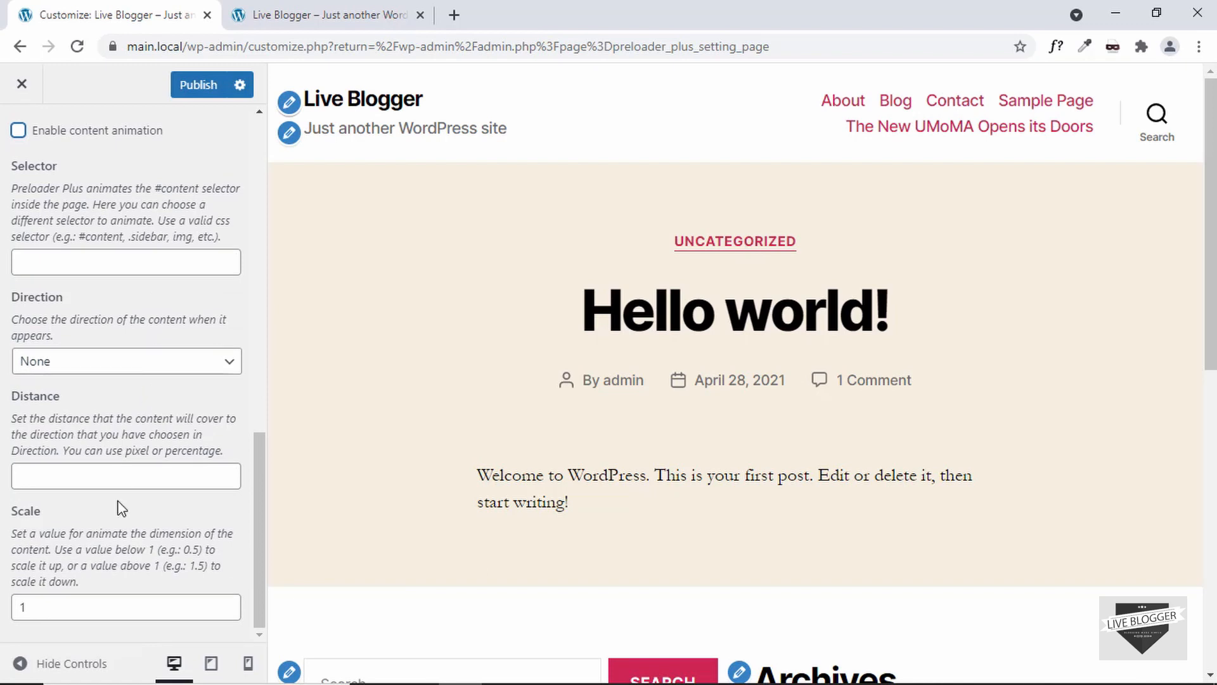
key(Escape)
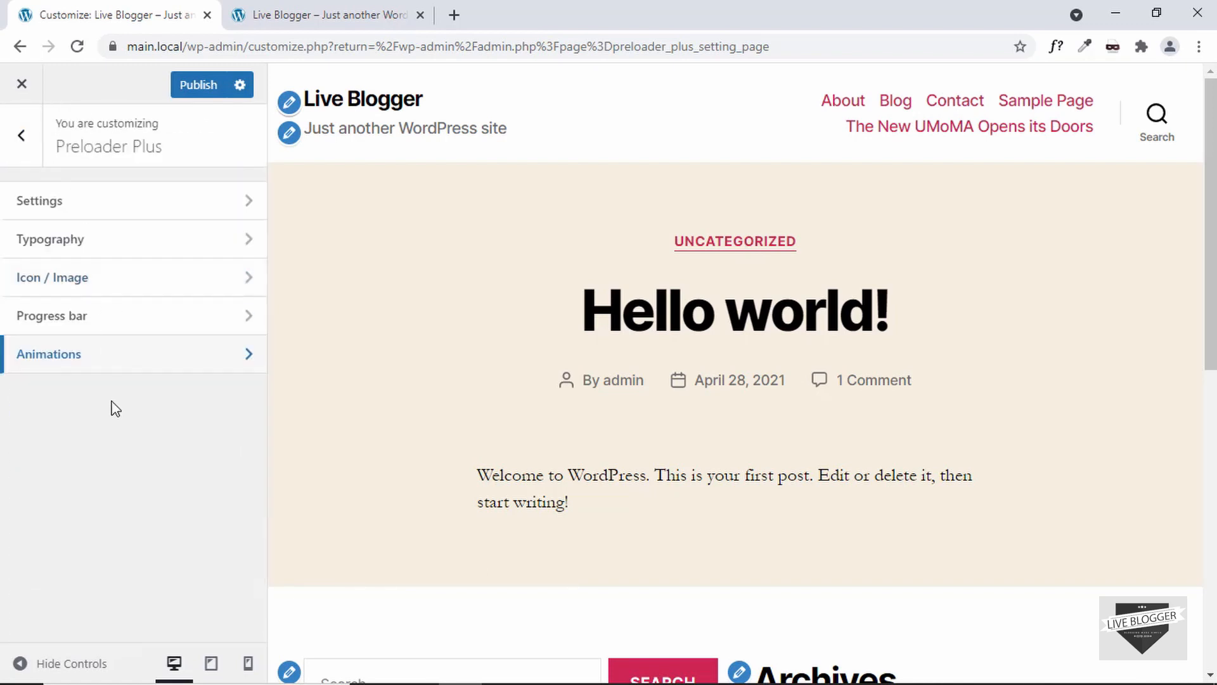
click(204, 89)
Step: Reload the site's home page in the other tab and open the Hello world post to preview the preloader
click(298, 14)
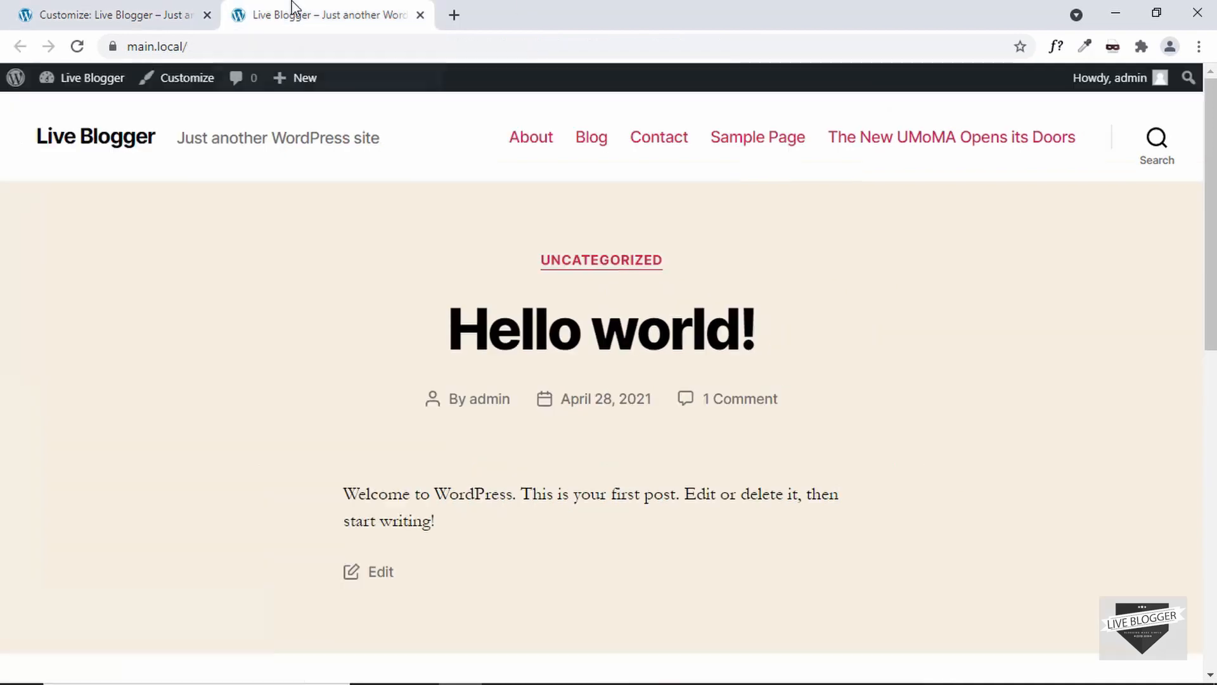
click(265, 47)
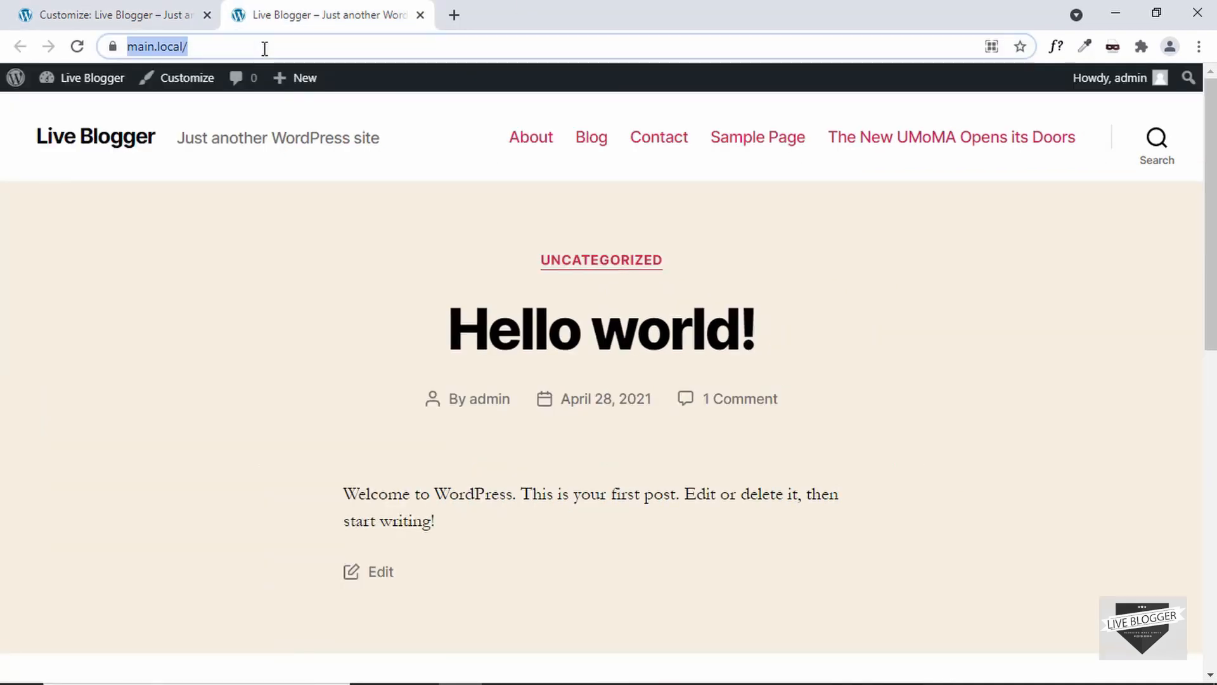
key(Return)
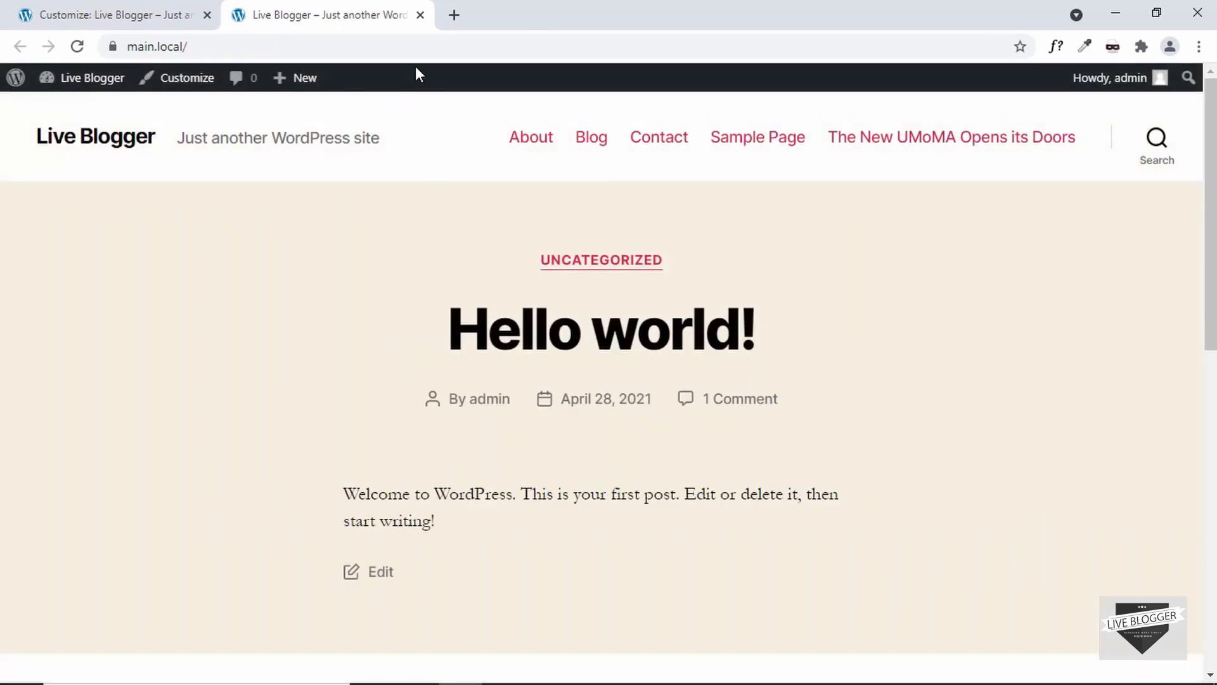
click(407, 44)
key(Return)
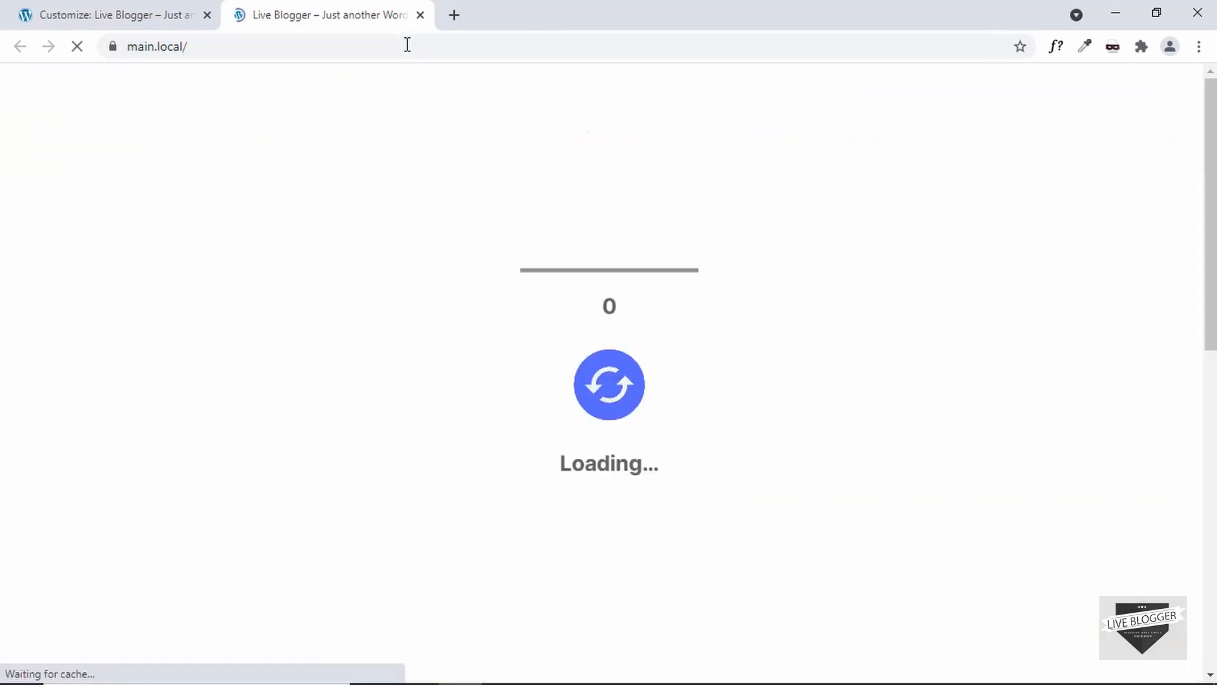
click(685, 339)
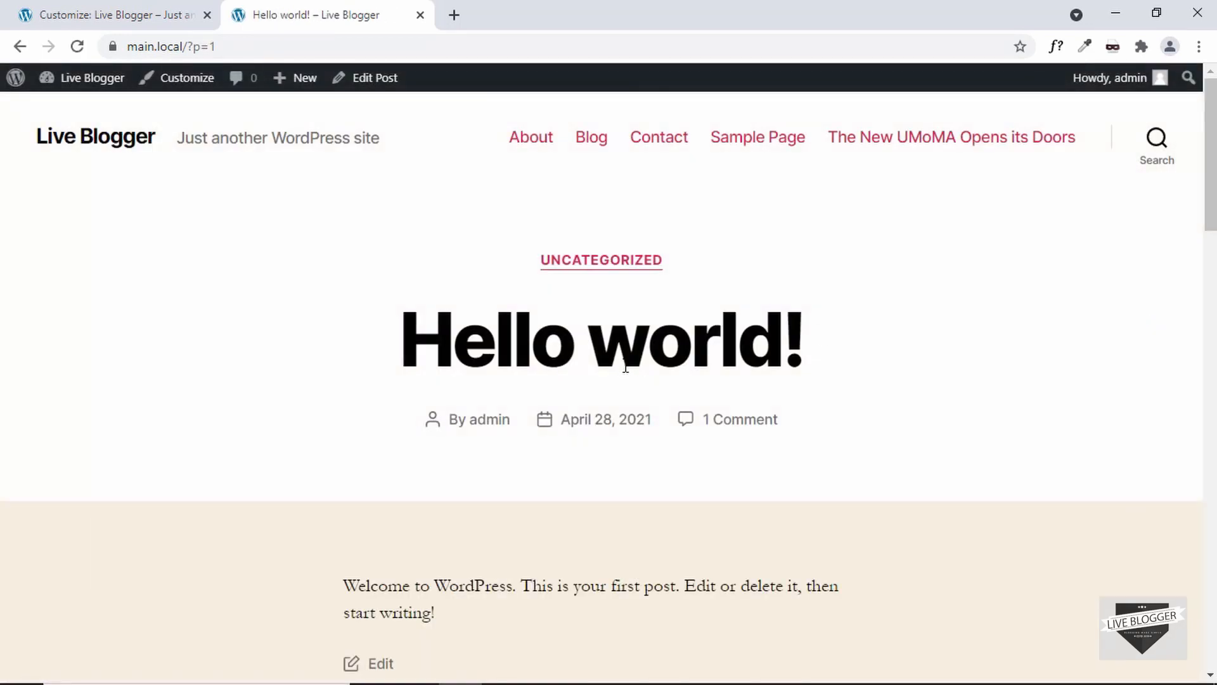
Step: Back in the Customizer's Animations settings, set the preloader's closing direction to None and its scale to 1
key(ctrl+Tab)
click(130, 352)
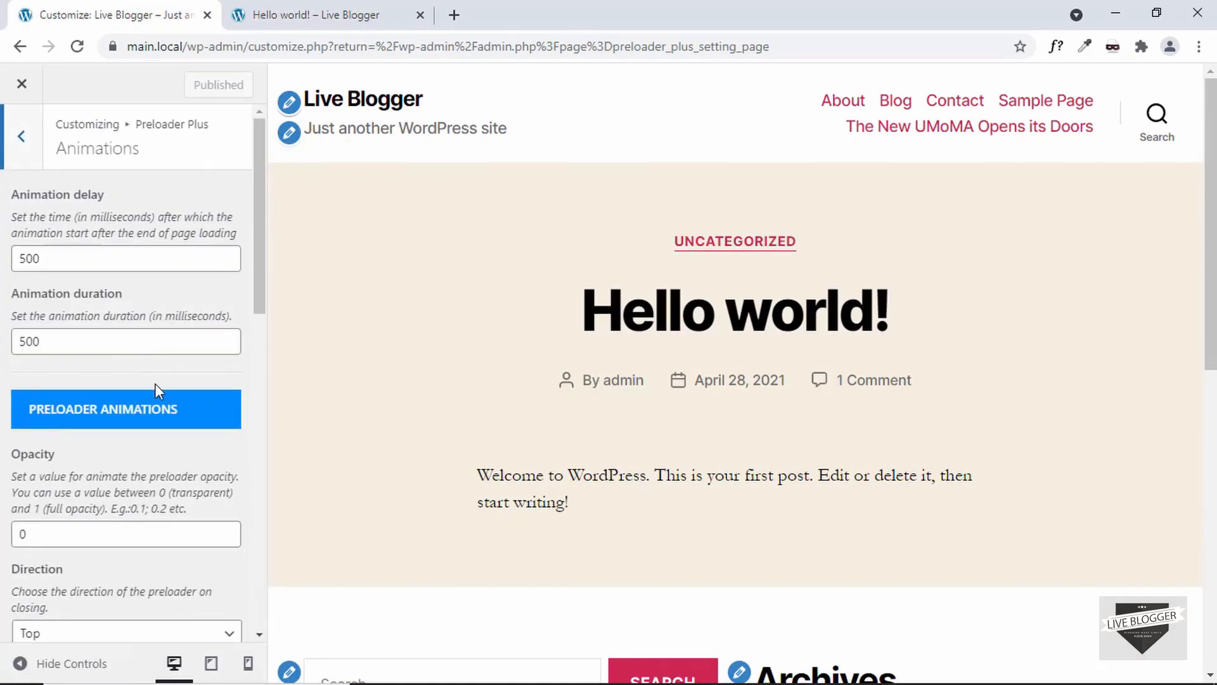
scroll(154, 386, down, 4)
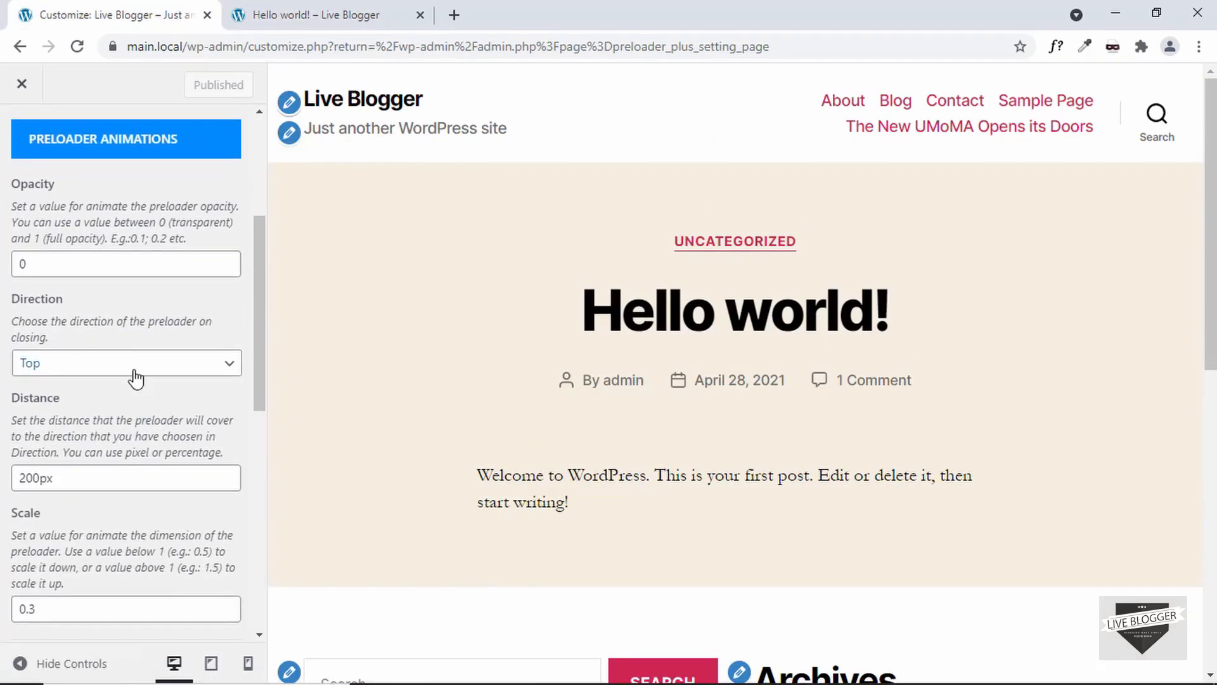
click(130, 369)
click(99, 386)
scroll(108, 353, down, 3)
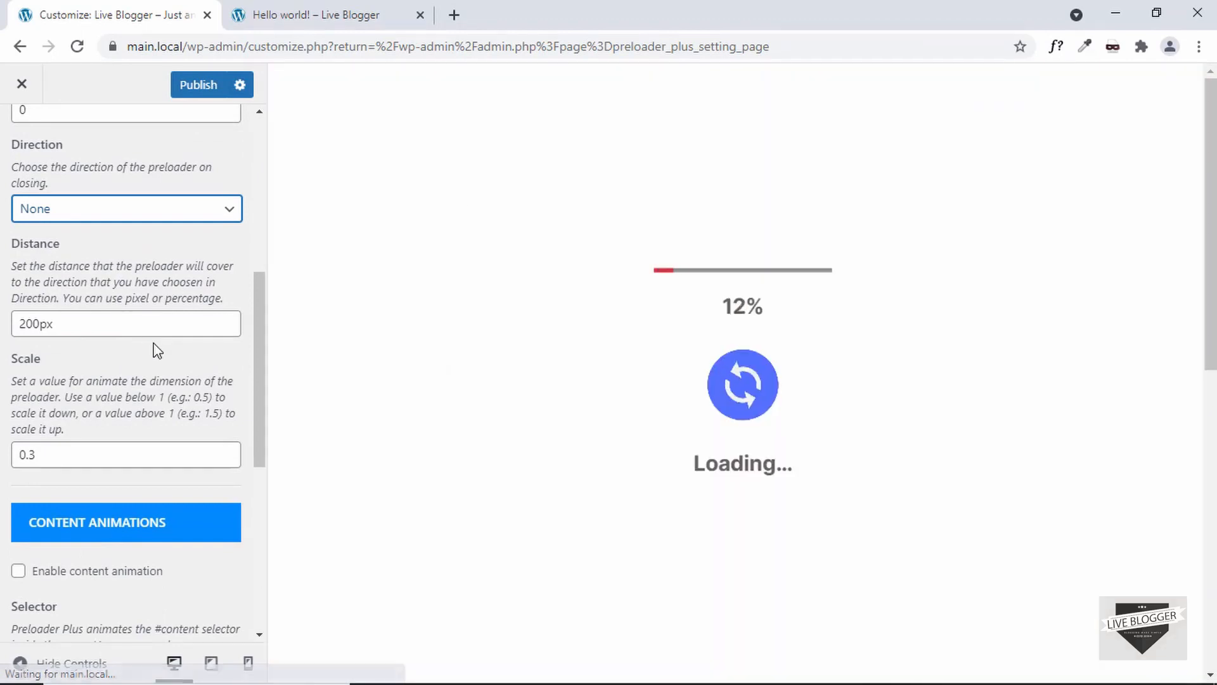
drag(45, 455, 3, 470)
text(1)
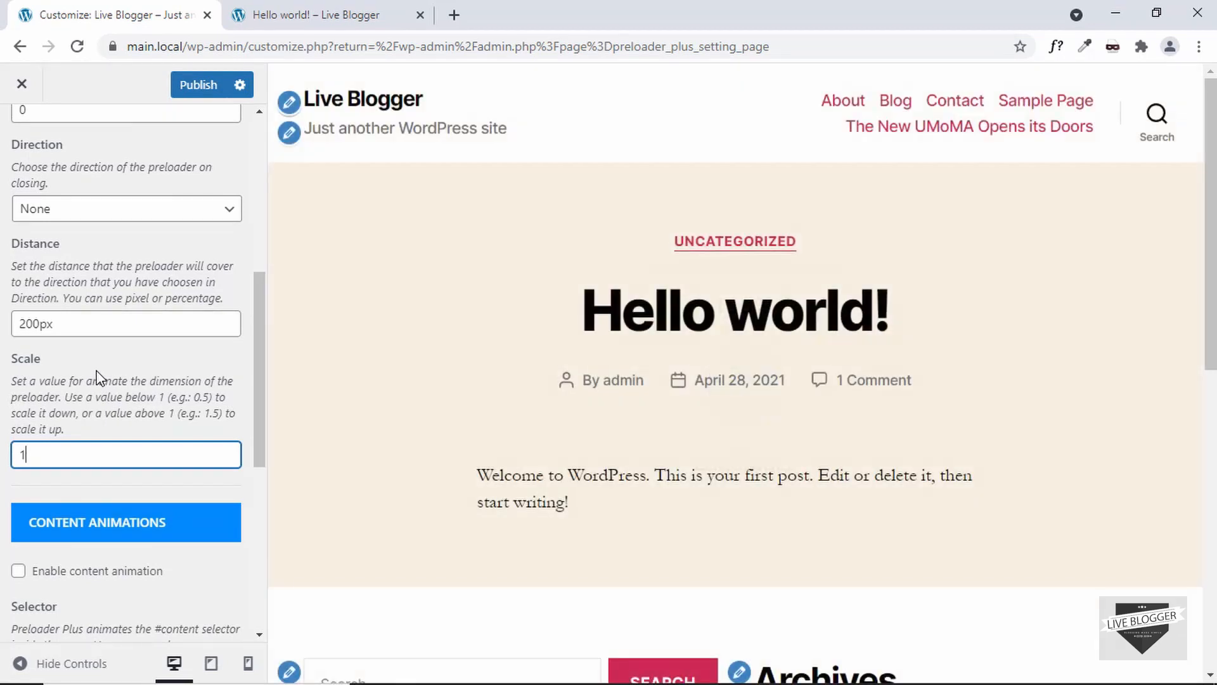
Step: Publish the changes and reload the site home page, opening the Hello world post to preview the preloader
click(208, 94)
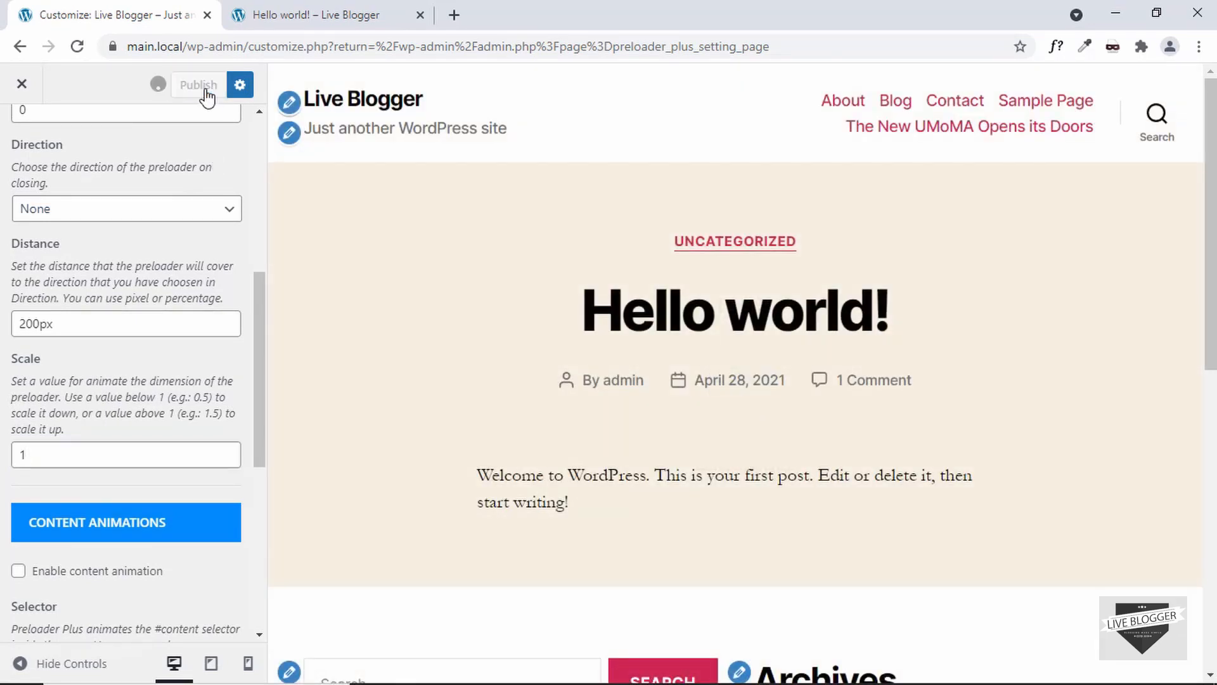
click(287, 11)
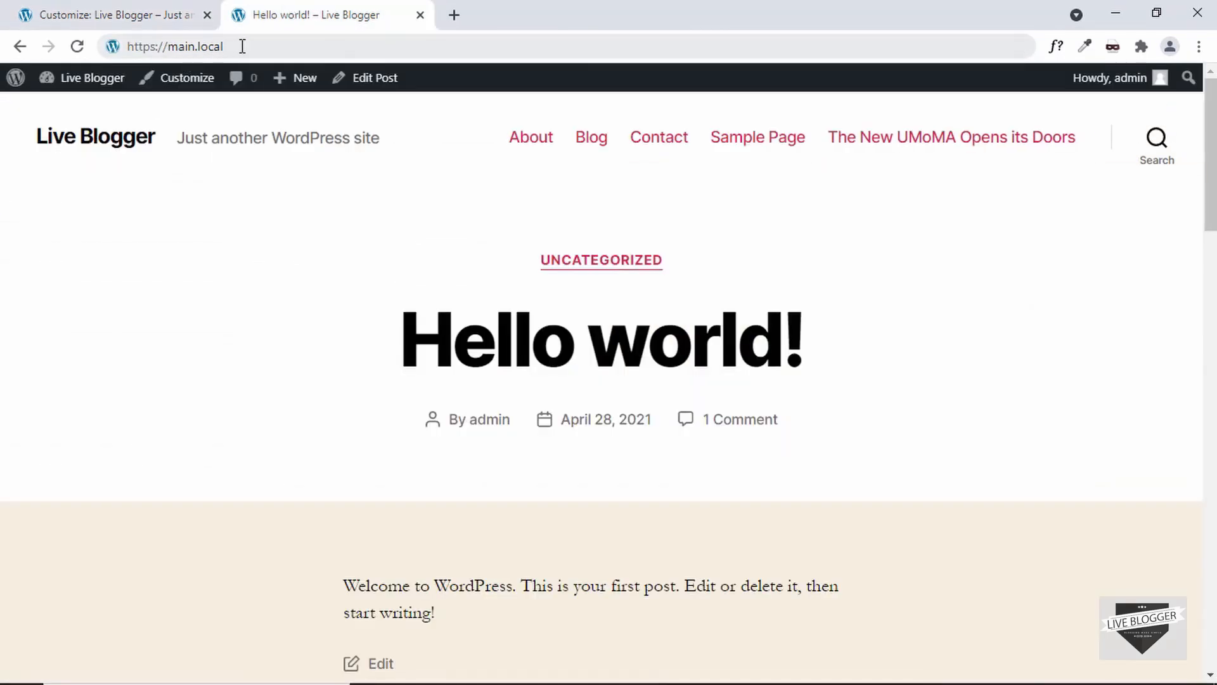
click(243, 46)
key(Return)
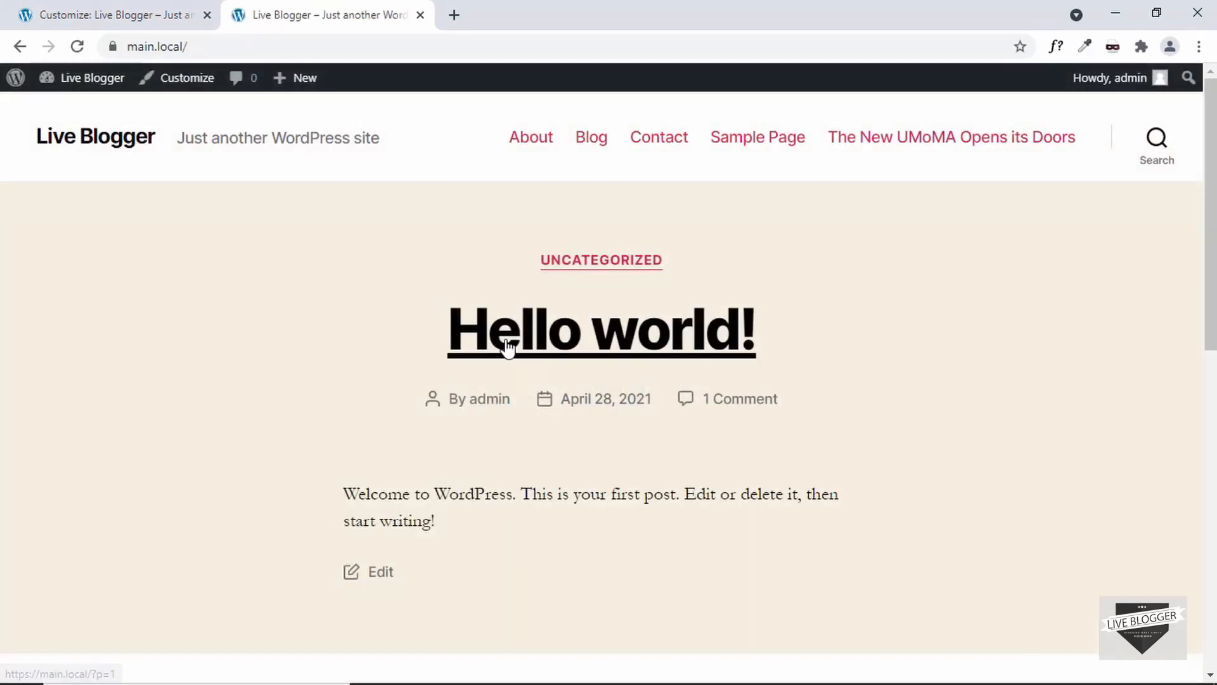
click(507, 344)
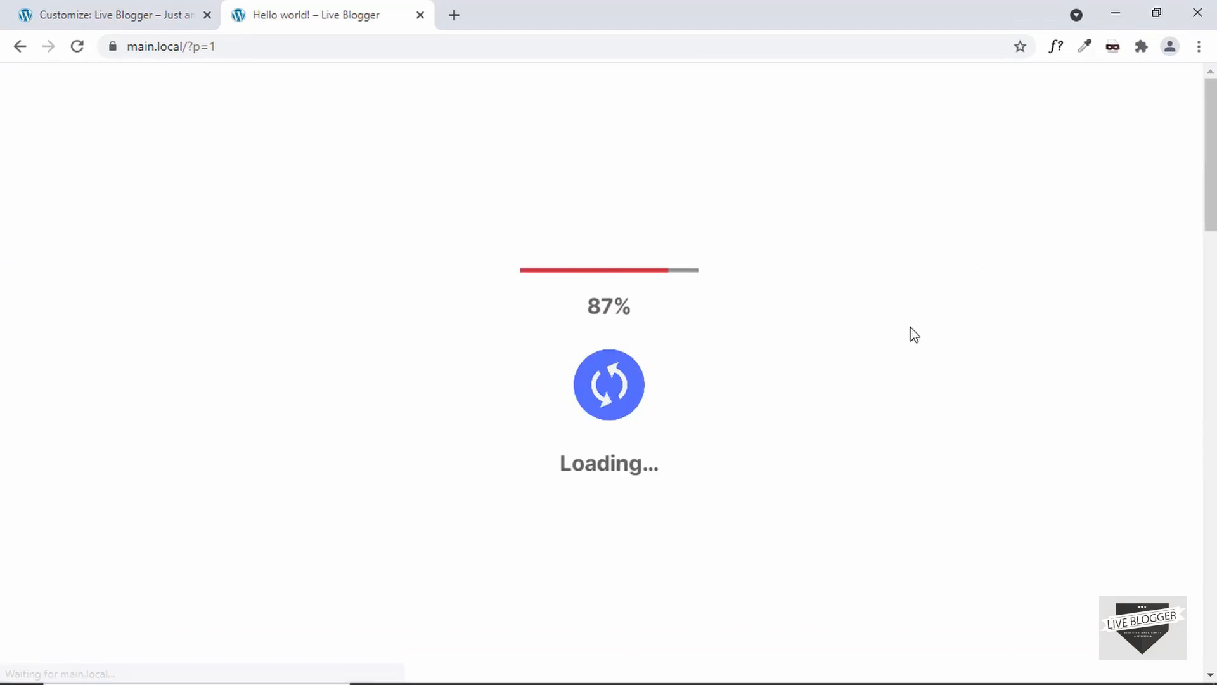